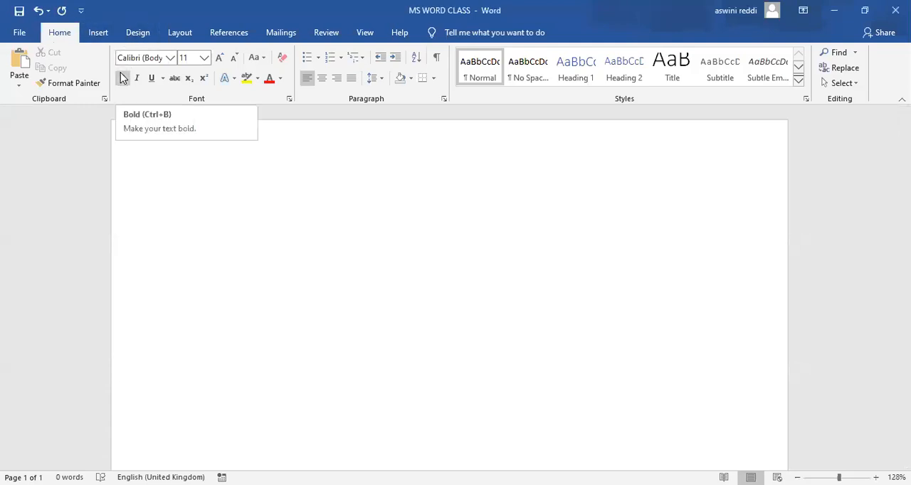
Insert the built-in Motion cover page into the blank document.
click(98, 34)
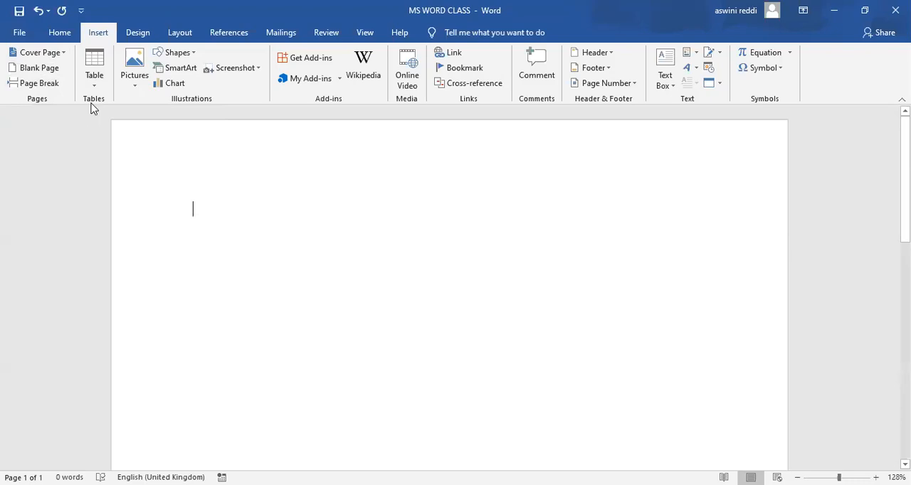
click(63, 52)
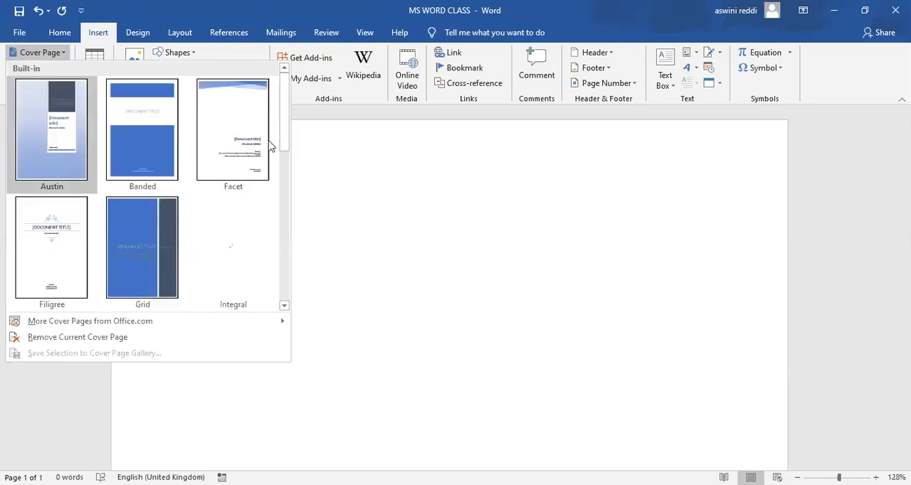
drag(286, 137, 284, 173)
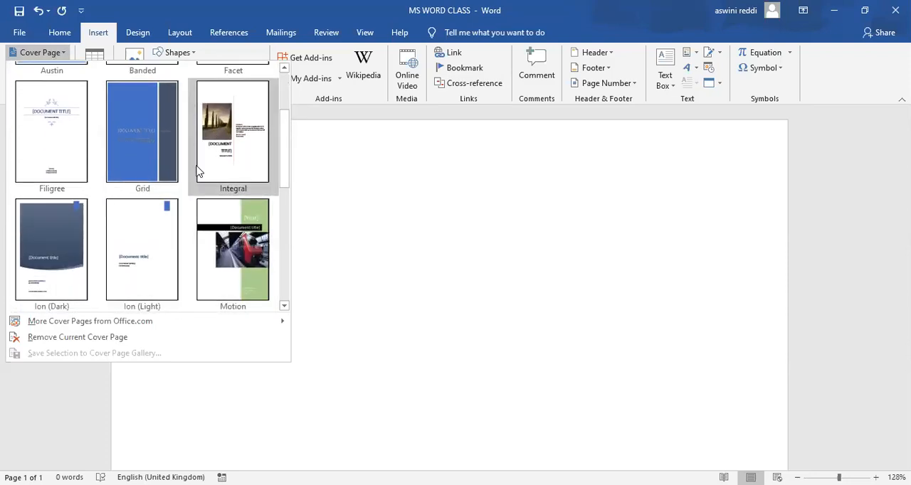
click(220, 254)
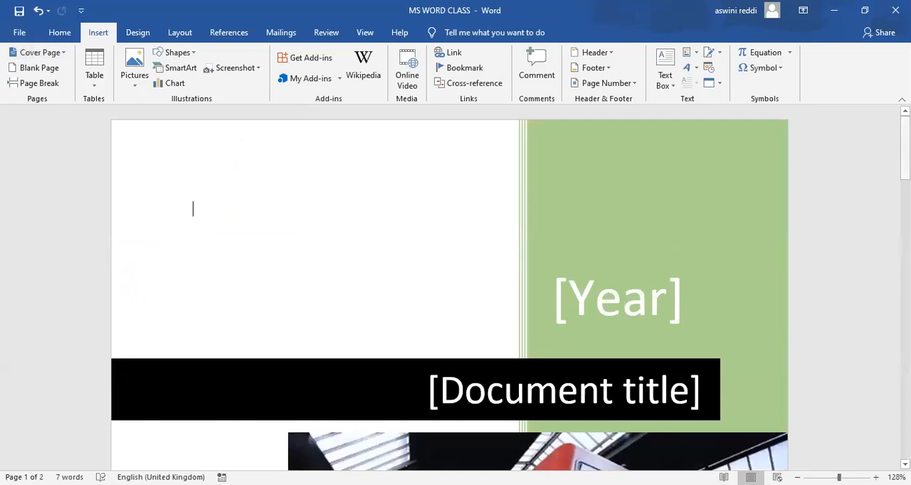
Set the cover page's year to 2020 and its document title to "Ms office".
drag(904, 148, 905, 235)
scroll(450, 287, up, 5)
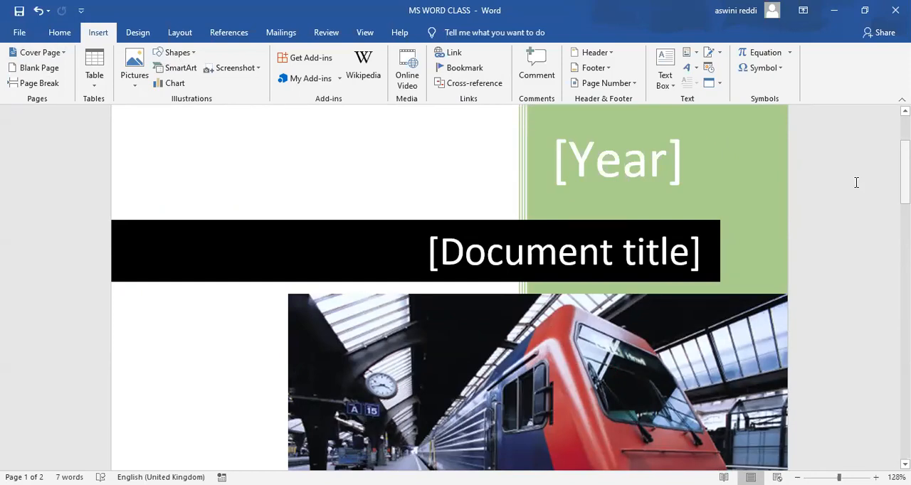
click(661, 167)
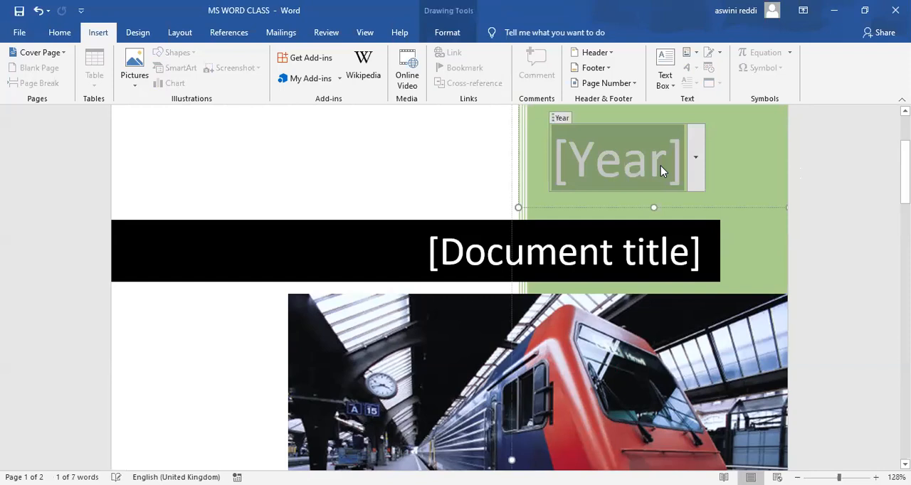
text(2020)
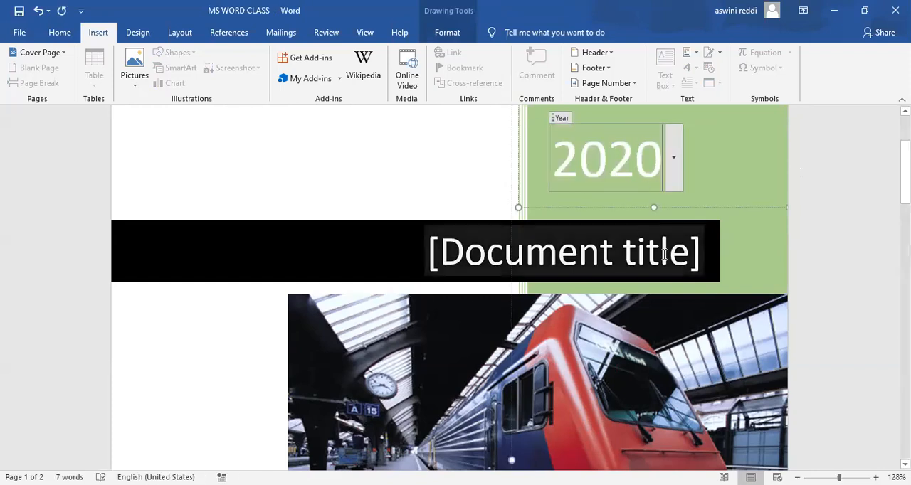
click(671, 263)
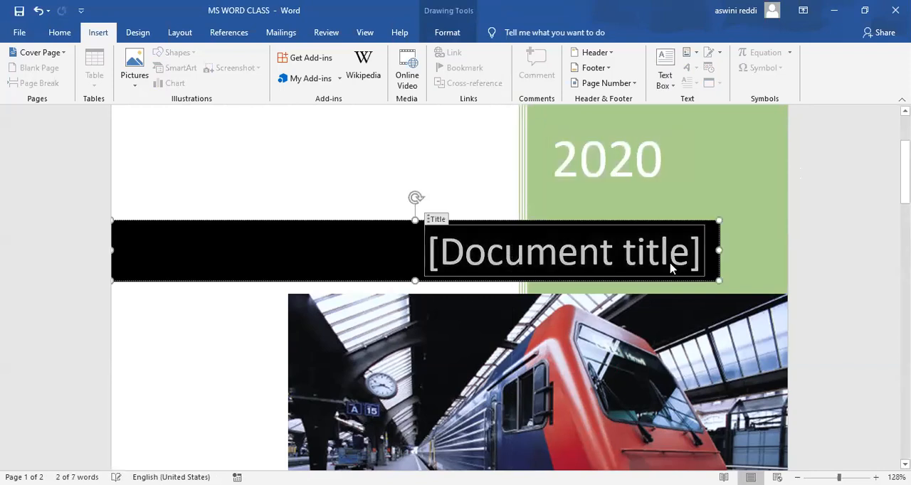
text(Ms)
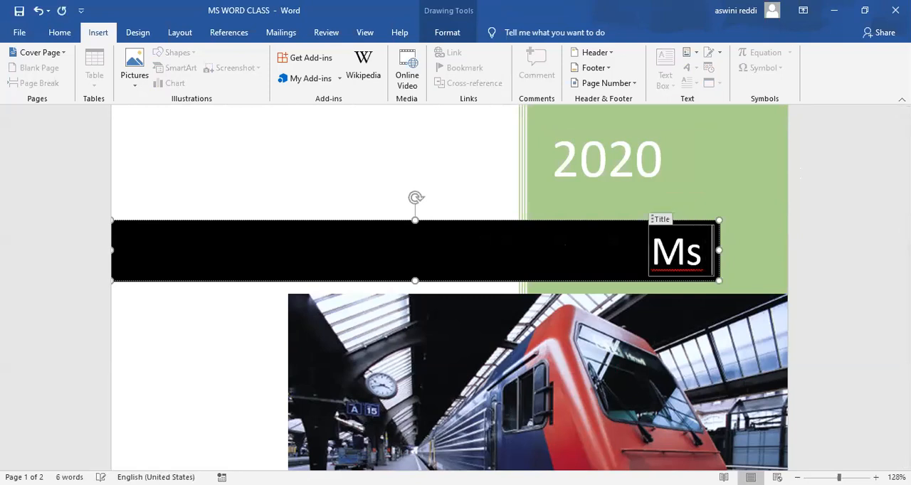
text( office)
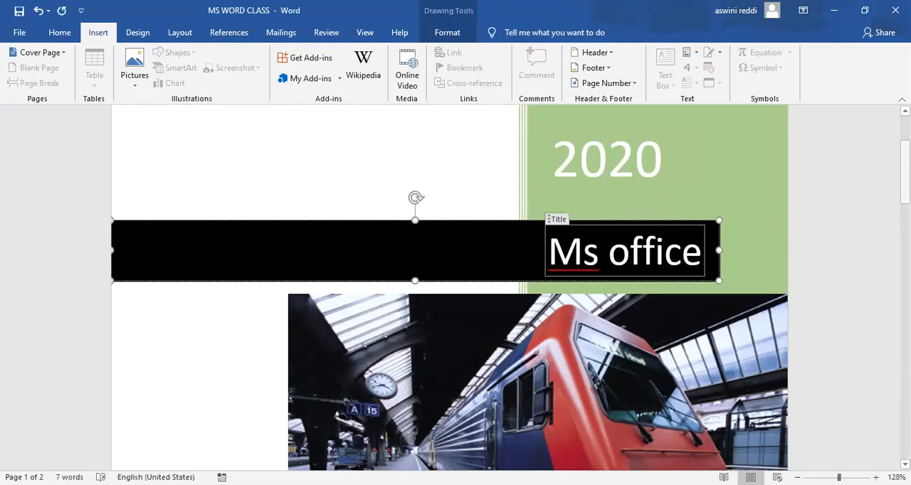
Fill in the company name on the lower part of the cover page as "Education pvt ltd".
drag(905, 175, 905, 270)
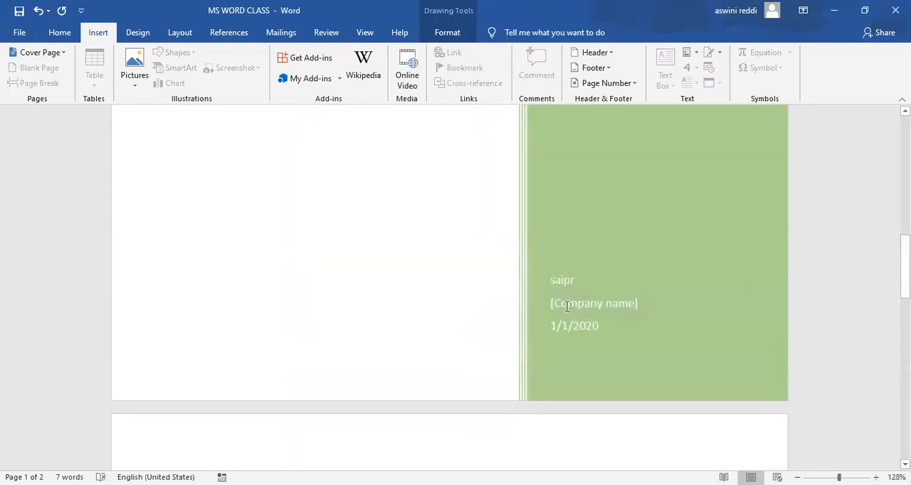
click(625, 306)
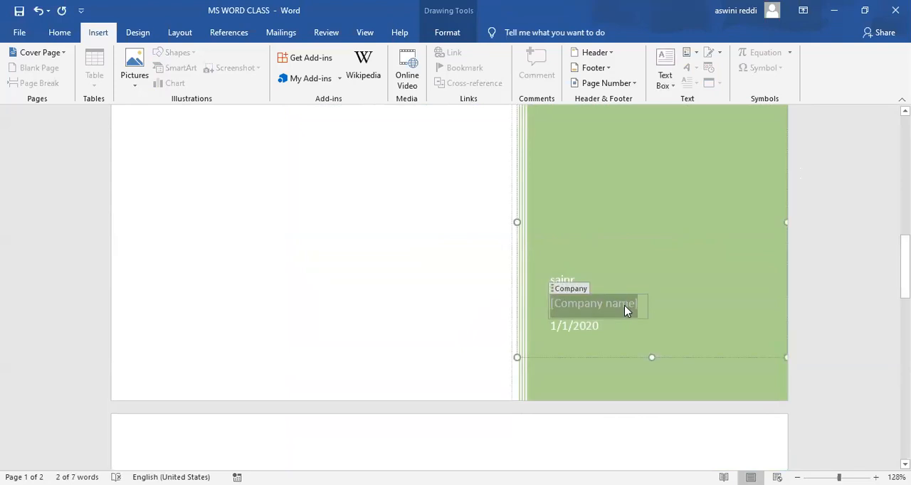
key(Delete)
text(Ms)
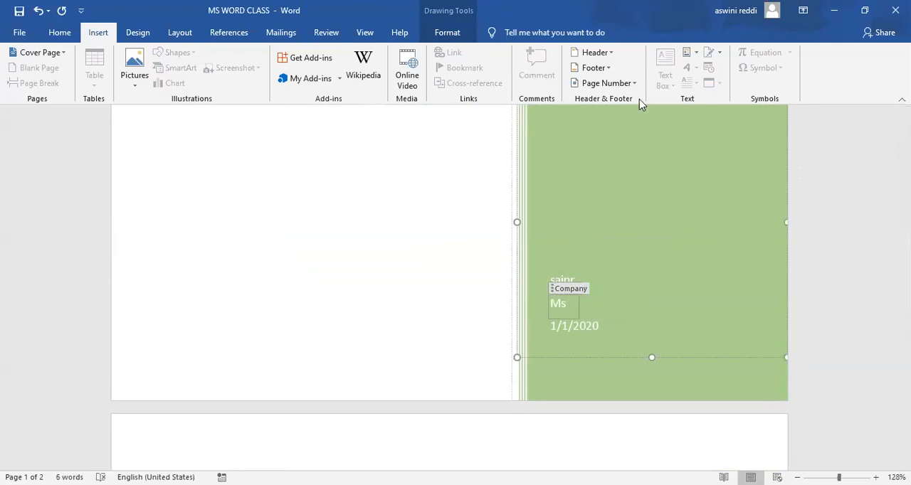
scroll(639, 99, down, 2)
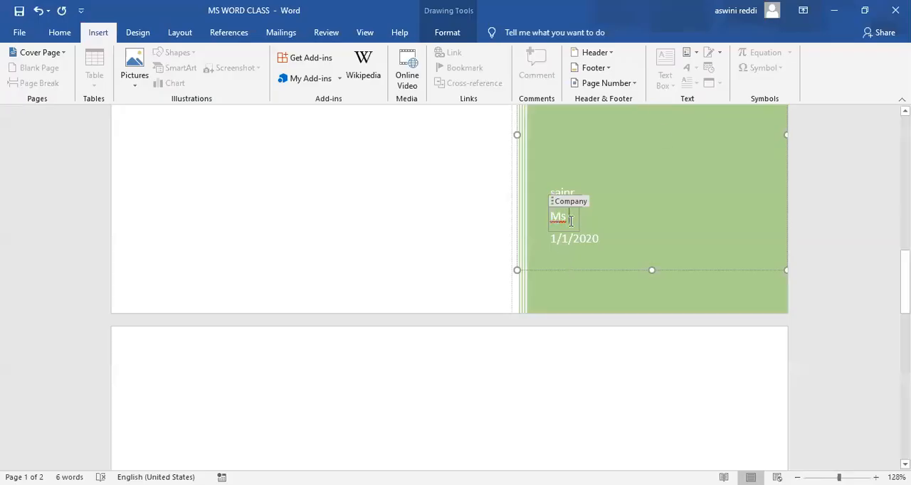
key(BackSpace)
key(BackSpace)
text(education p)
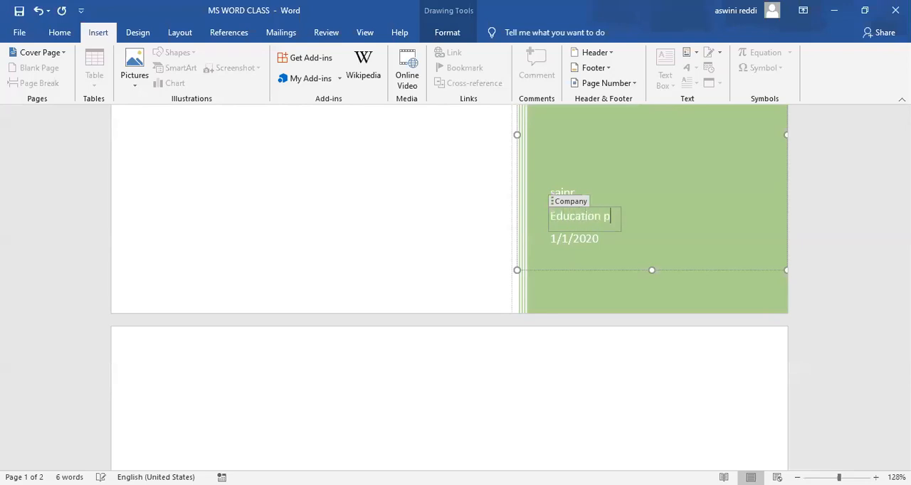
text(vt ltd)
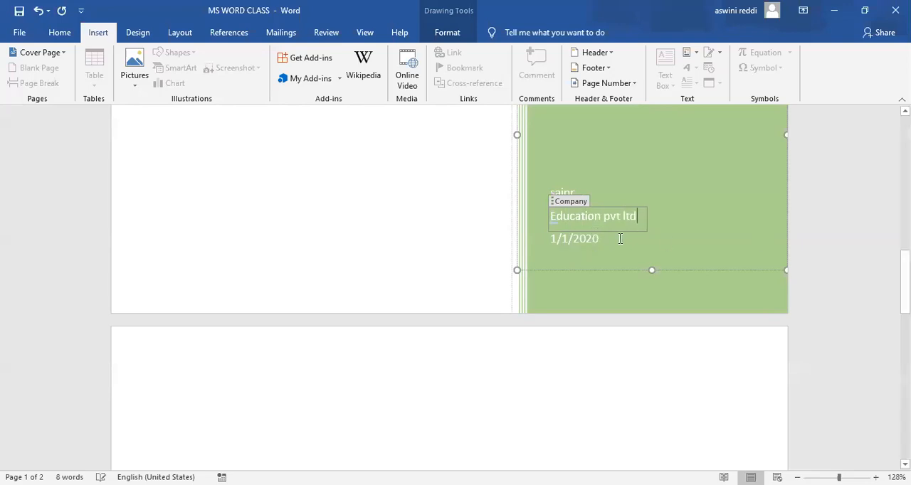
Check the filled-in Motion cover page, from the date and company details to the picture, title and year.
click(567, 242)
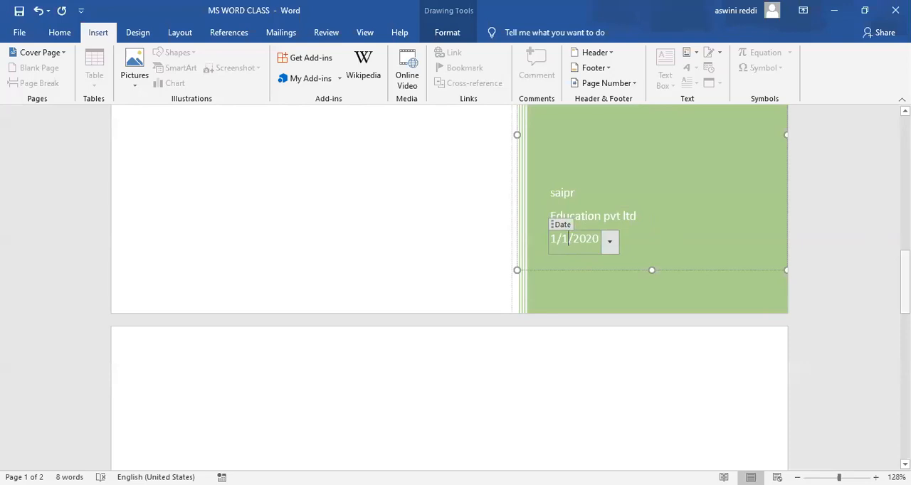
scroll(448, 285, up, 5)
scroll(449, 284, up, 4)
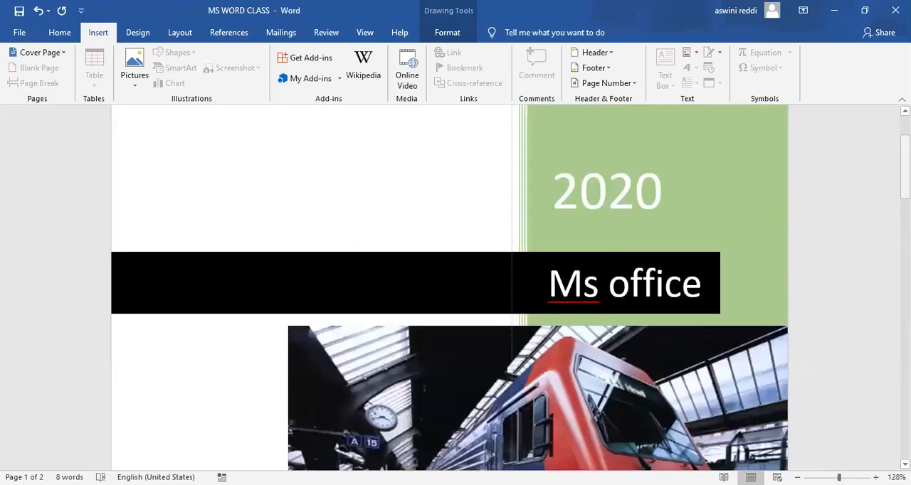
scroll(512, 427, down, 3)
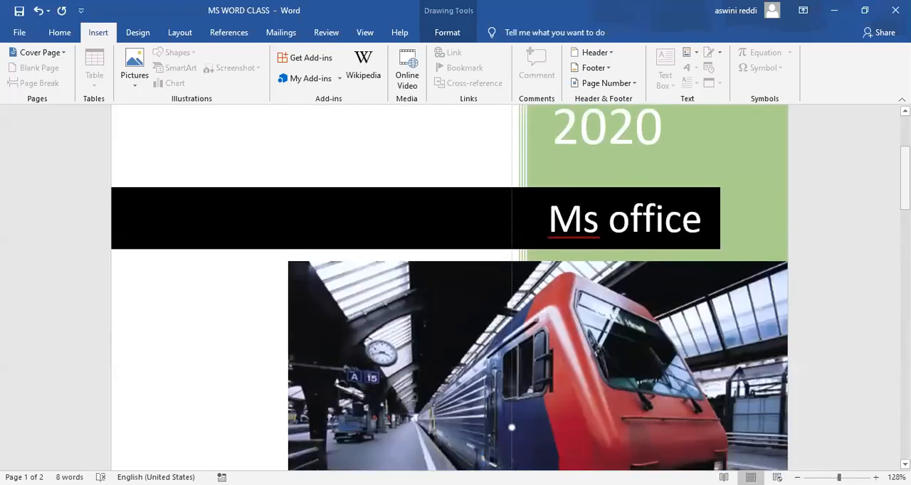
scroll(448, 285, down, 10)
mouse_move(905, 231)
mouse_down()
mouse_move(906, 244)
mouse_move(905, 235)
mouse_up()
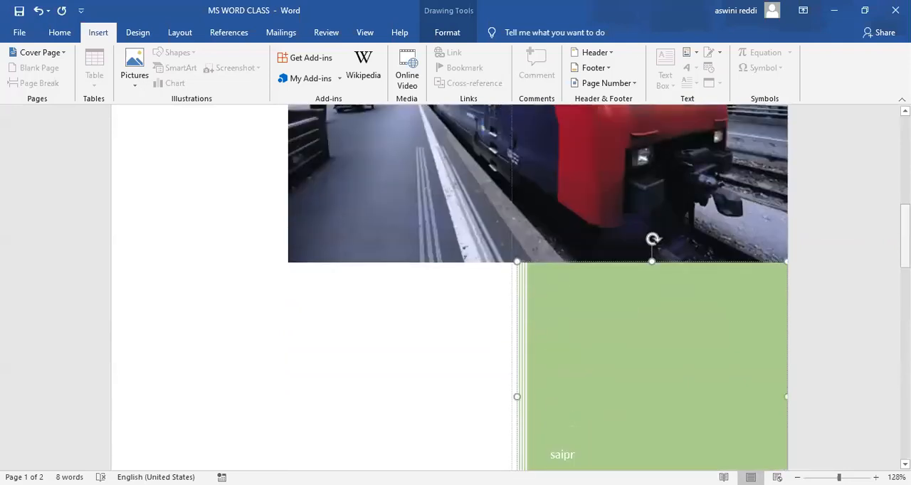
scroll(448, 284, up, 8)
drag(906, 187, 905, 145)
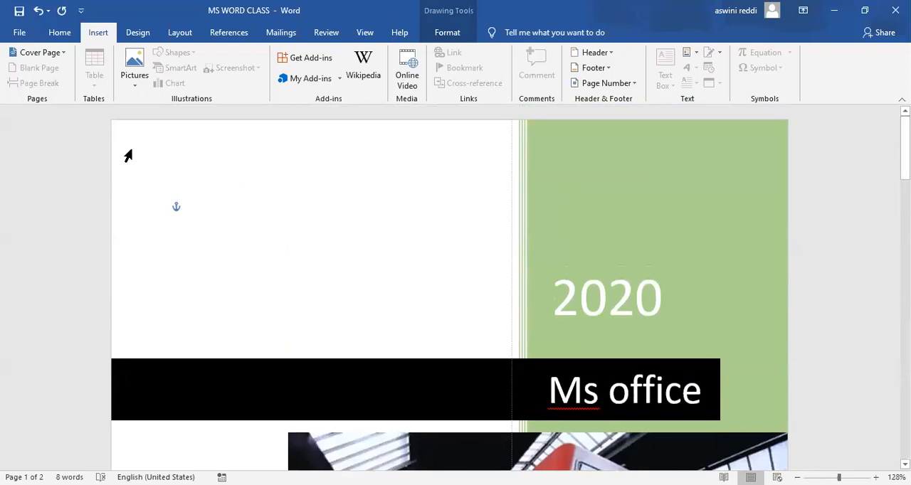
Replace the cover page with the built-in Filigree design and set its document subtitle to "Ms word".
click(63, 52)
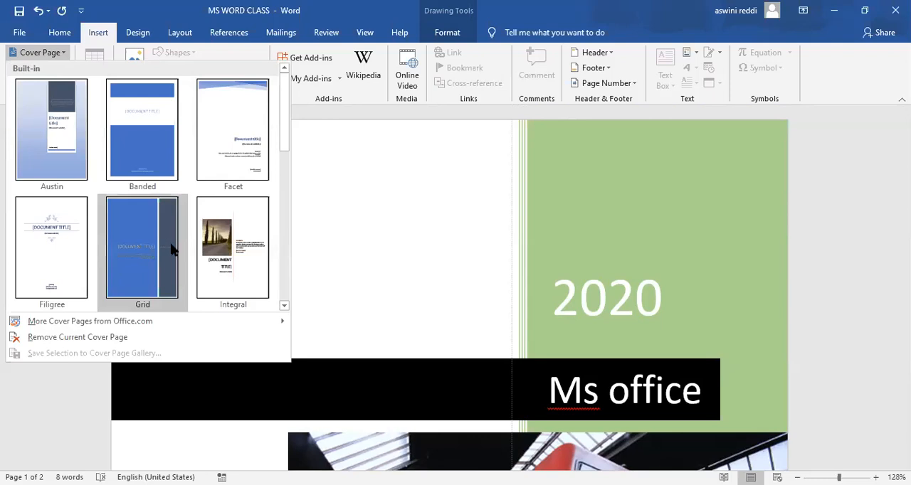
click(47, 238)
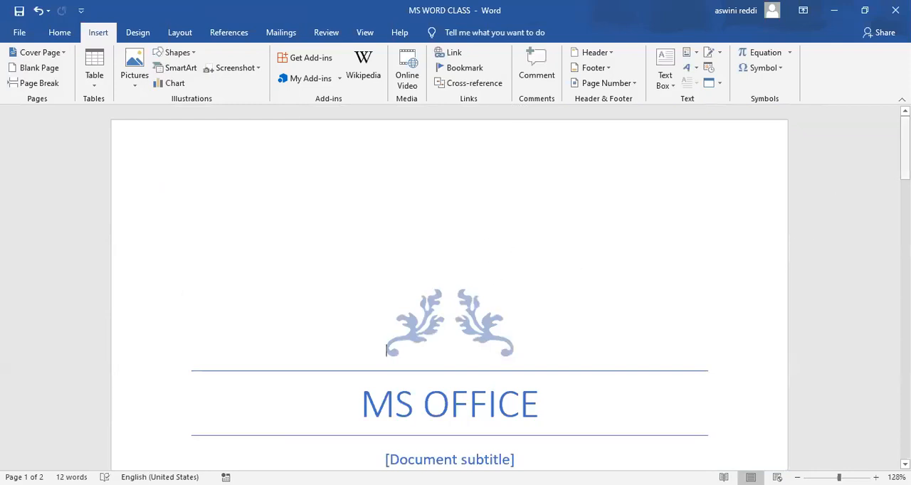
scroll(514, 173, down, 3)
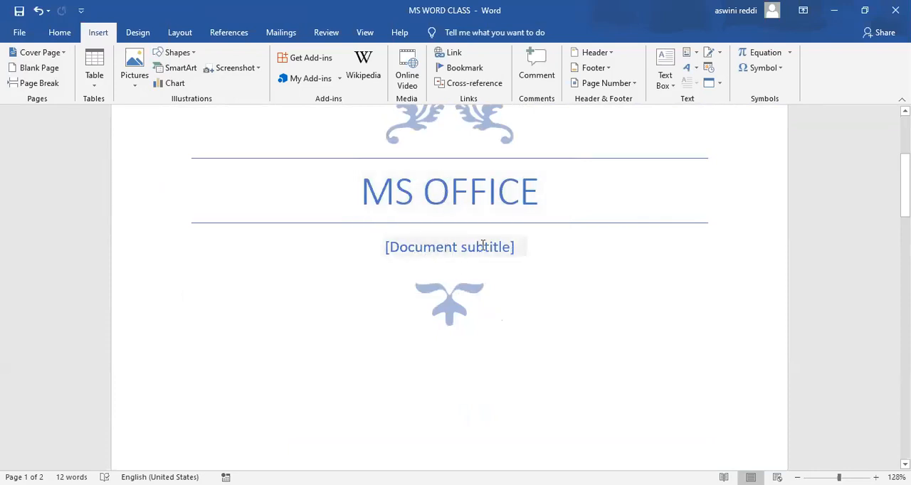
click(506, 249)
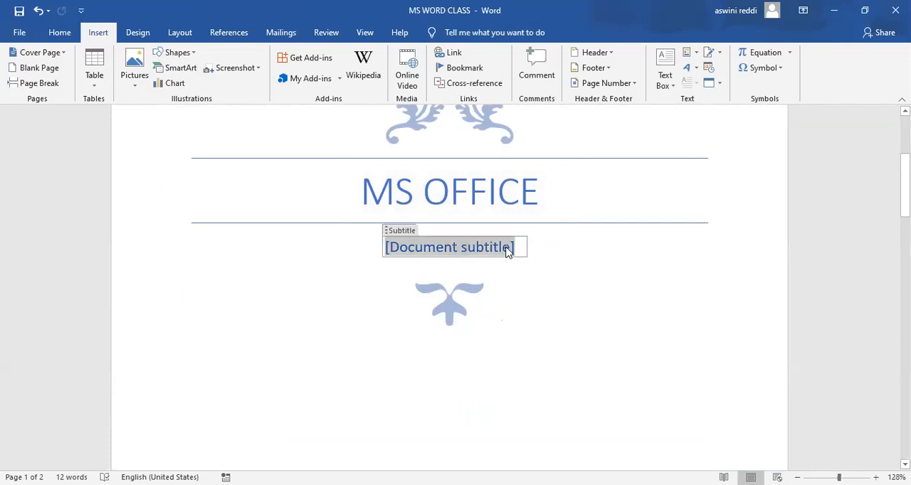
text(Ms word)
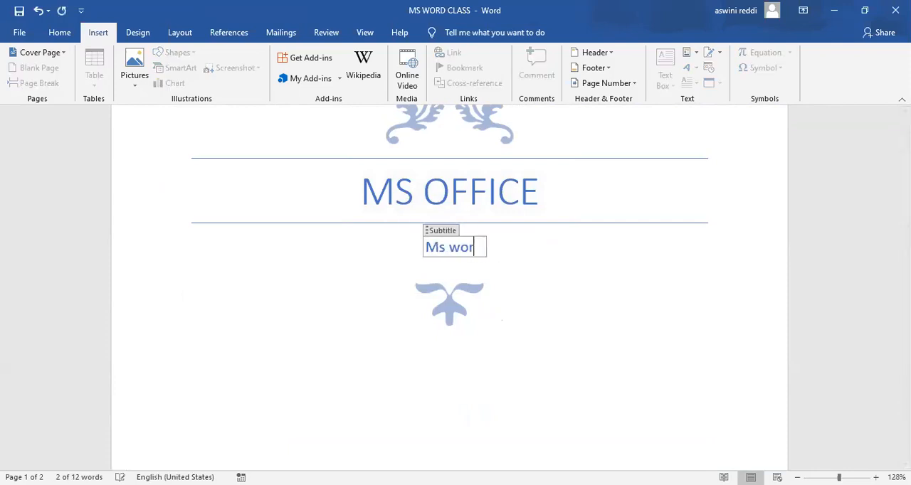
Examine the date, company and address lines, title and subtitle on the Filigree cover page.
drag(904, 185, 904, 243)
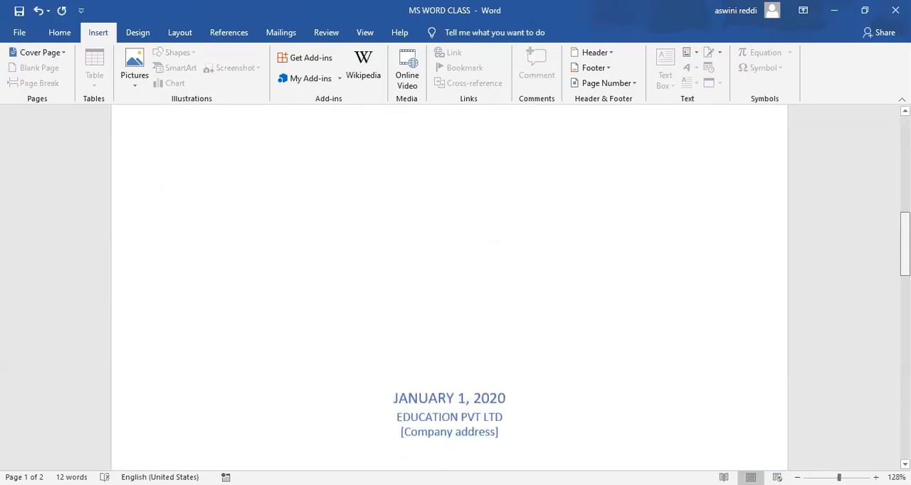
scroll(590, 286, down, 3)
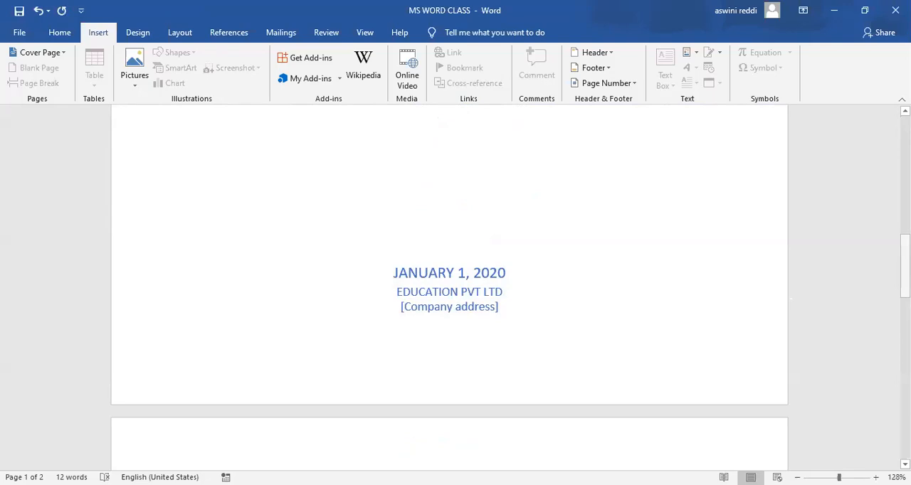
scroll(449, 285, up, 6)
drag(904, 196, 904, 161)
scroll(563, 235, down, 3)
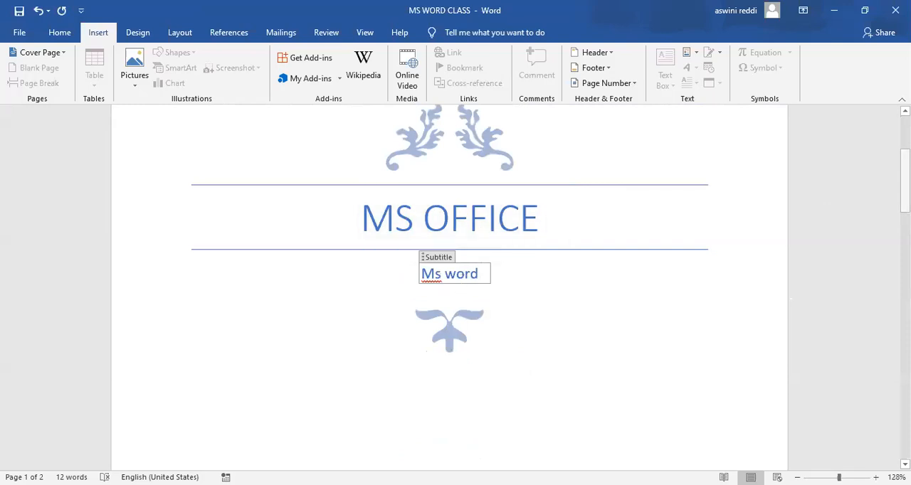
scroll(719, 308, up, 3)
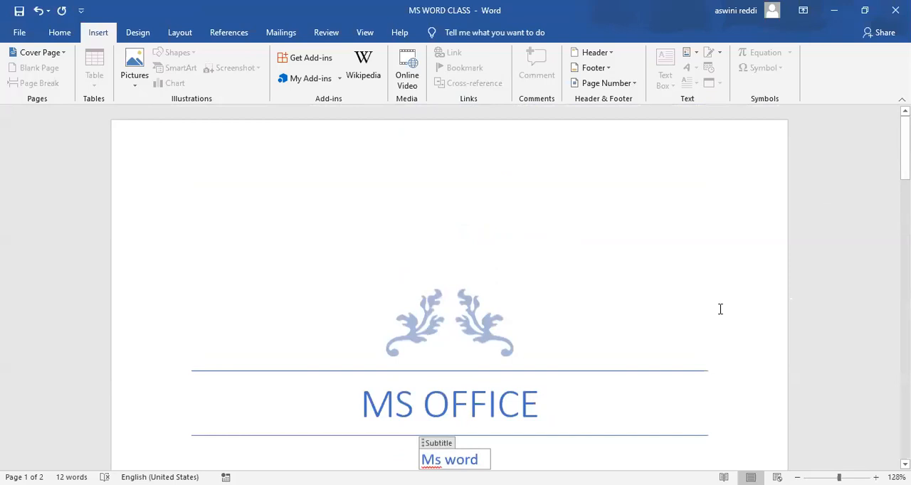
click(715, 333)
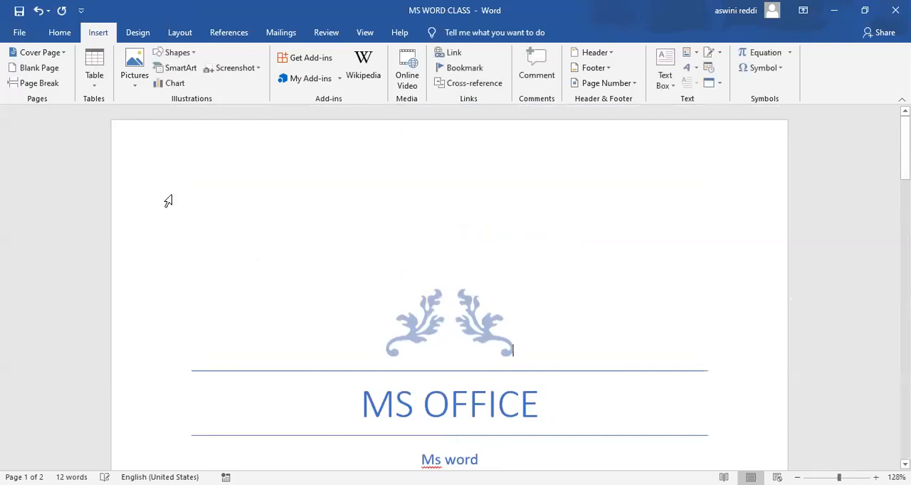
Remove the current cover page from the document.
click(64, 53)
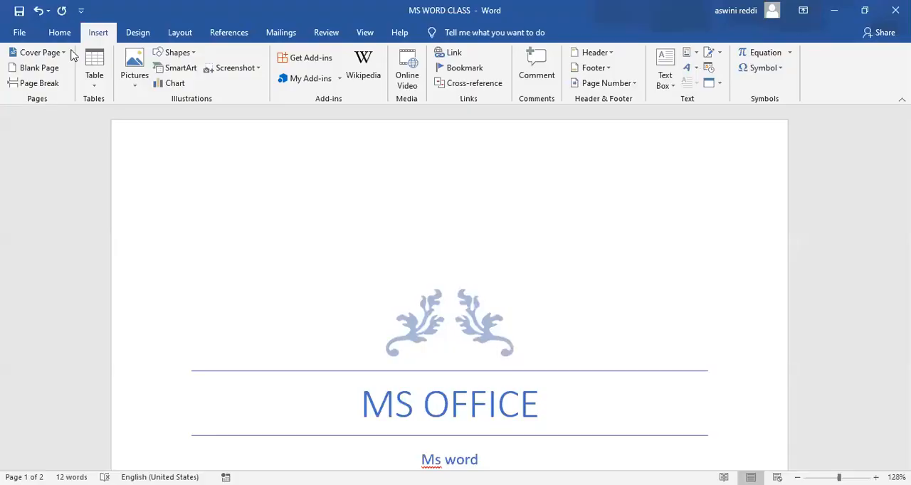
click(63, 53)
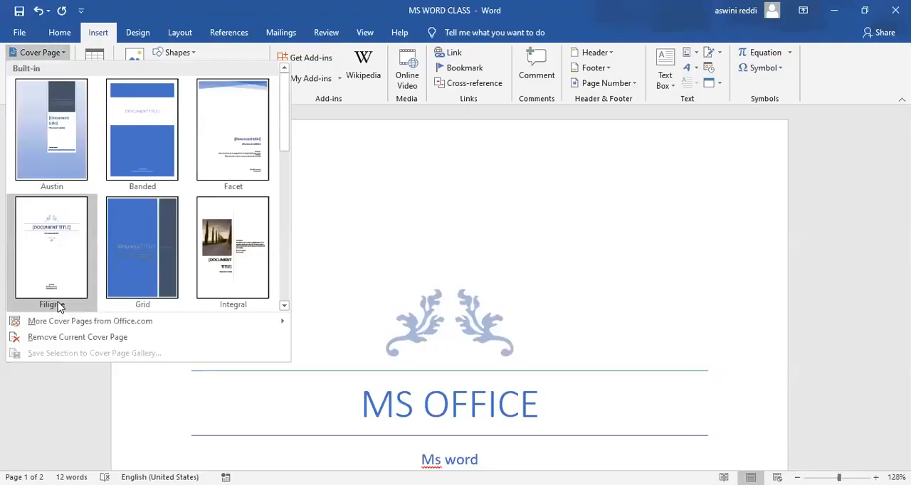
click(94, 343)
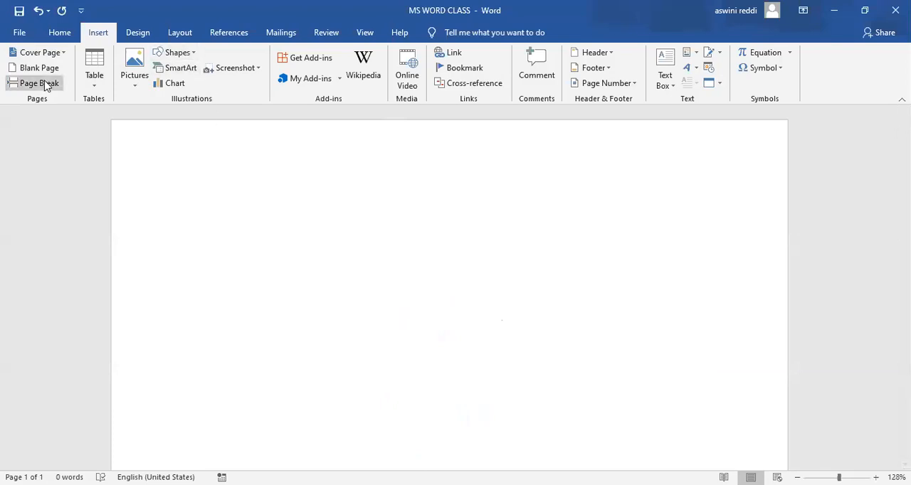
Insert a Cycle SmartArt graphic with three pie segments ringed by arrows, and narrow its frame.
click(190, 60)
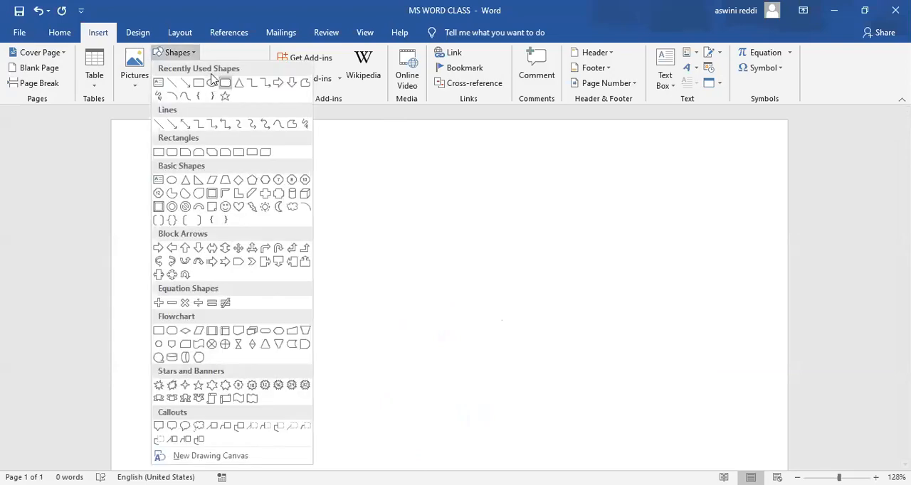
click(192, 59)
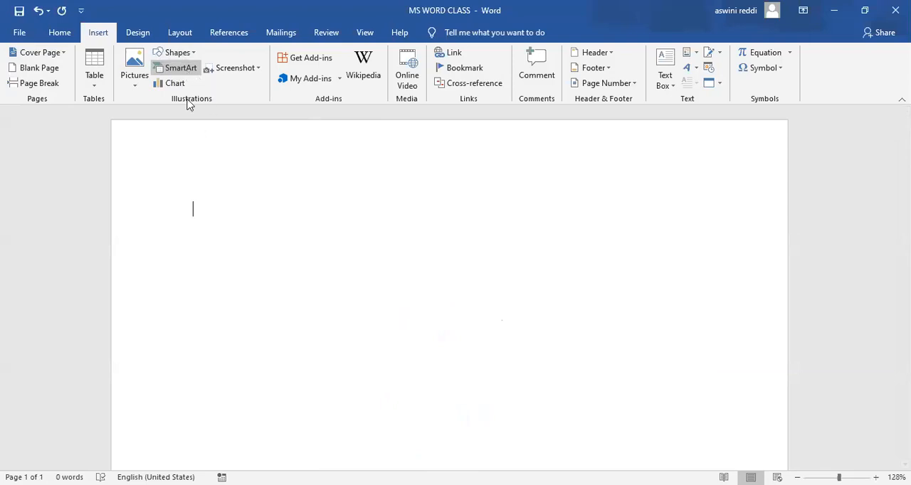
click(182, 70)
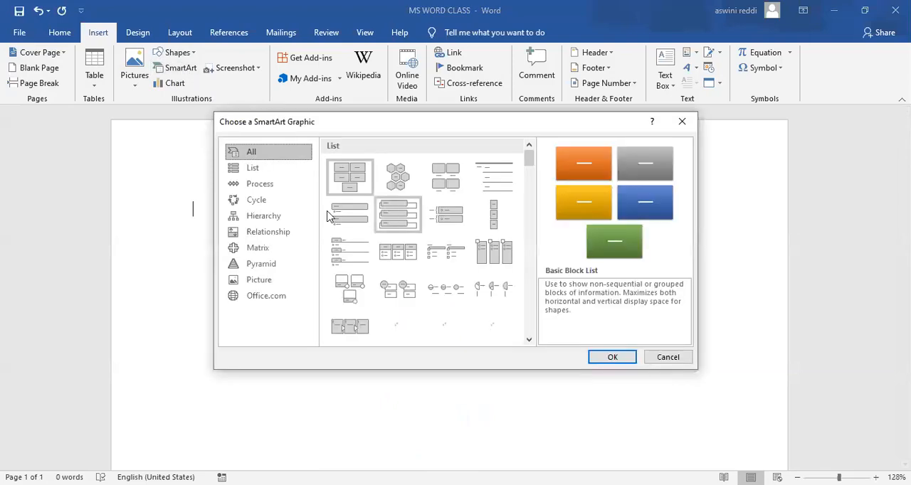
click(278, 205)
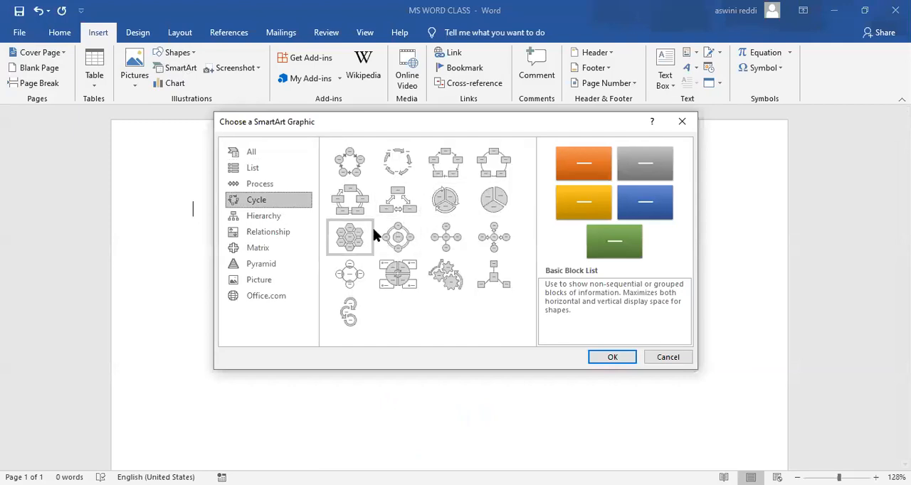
click(447, 207)
click(607, 361)
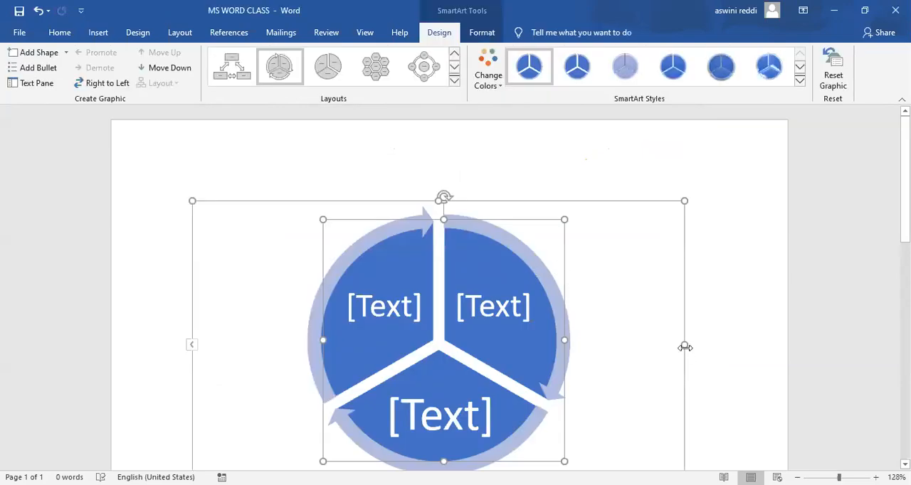
drag(684, 344, 602, 352)
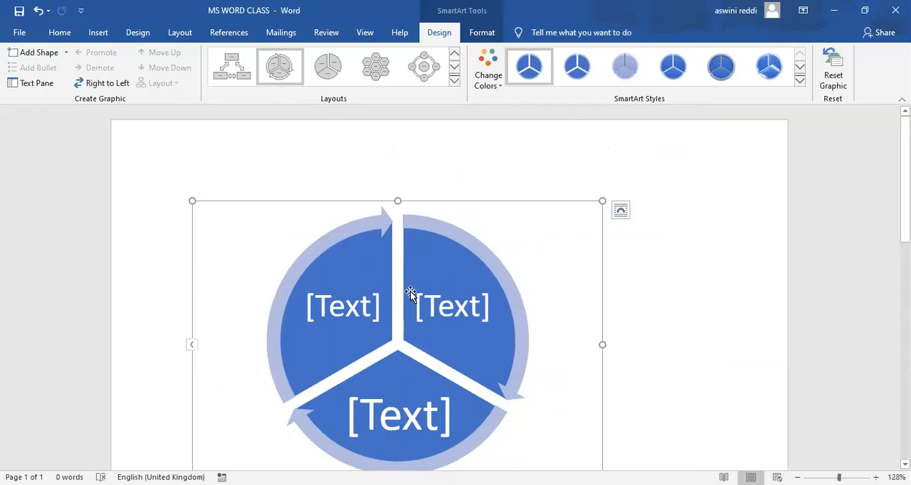
Recolor the SmartArt cycle with the green and blue Colorful variation and apply the glossy, black-outlined 3-D style.
click(359, 304)
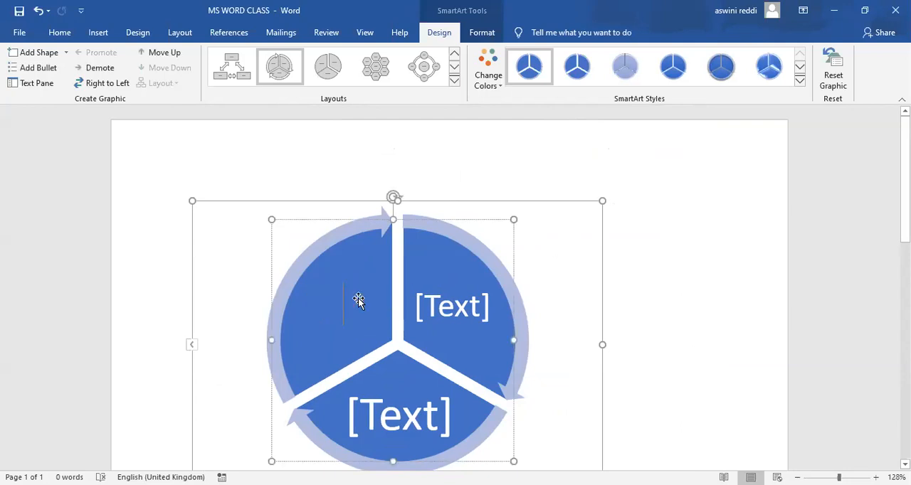
click(498, 86)
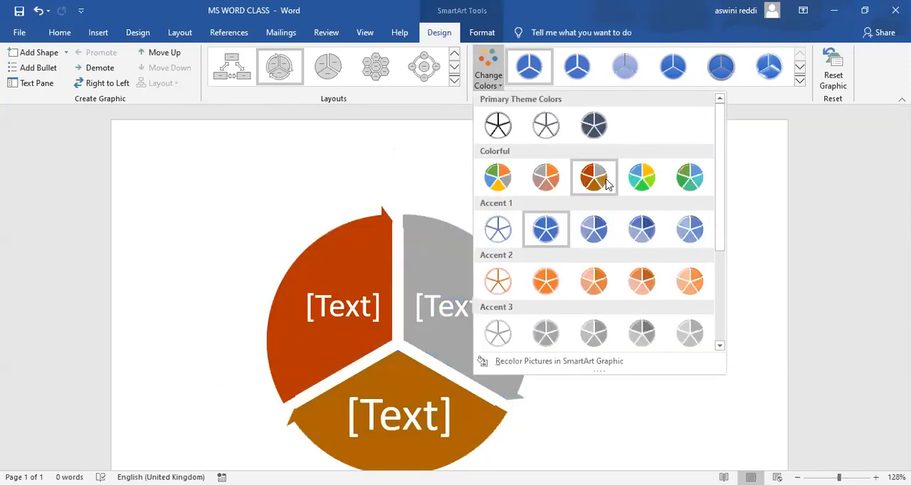
click(694, 185)
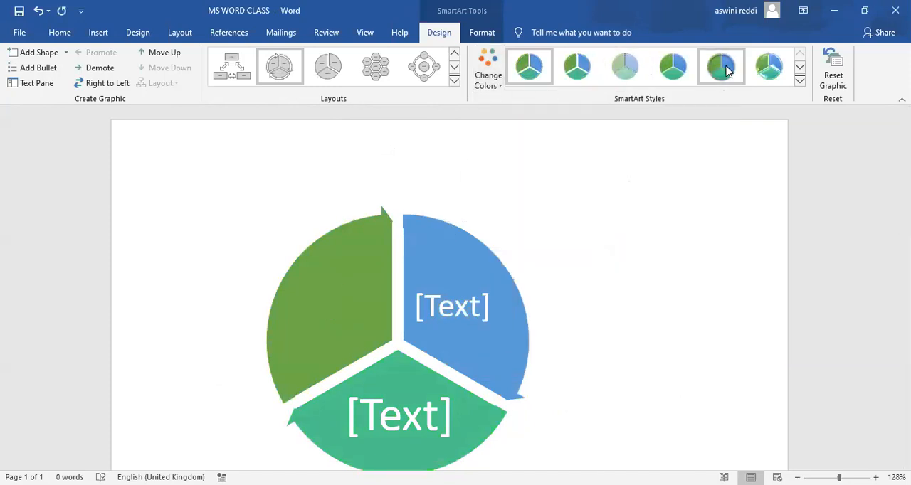
click(801, 82)
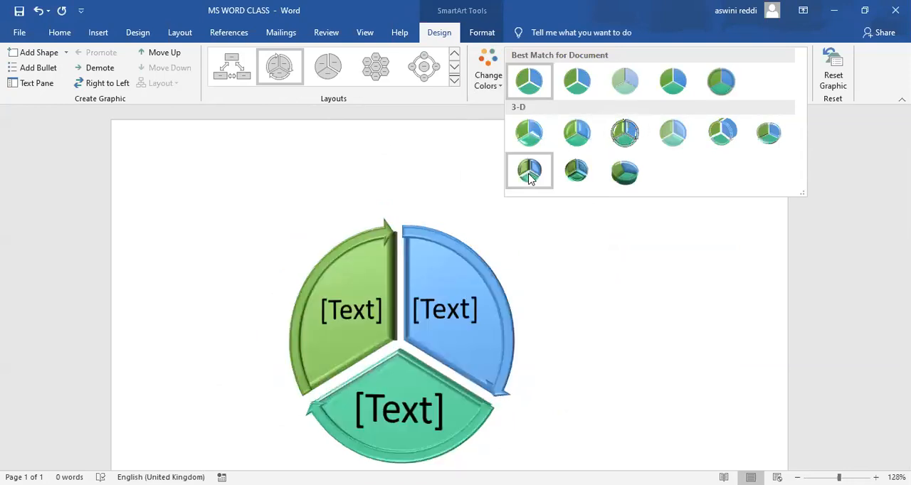
click(619, 138)
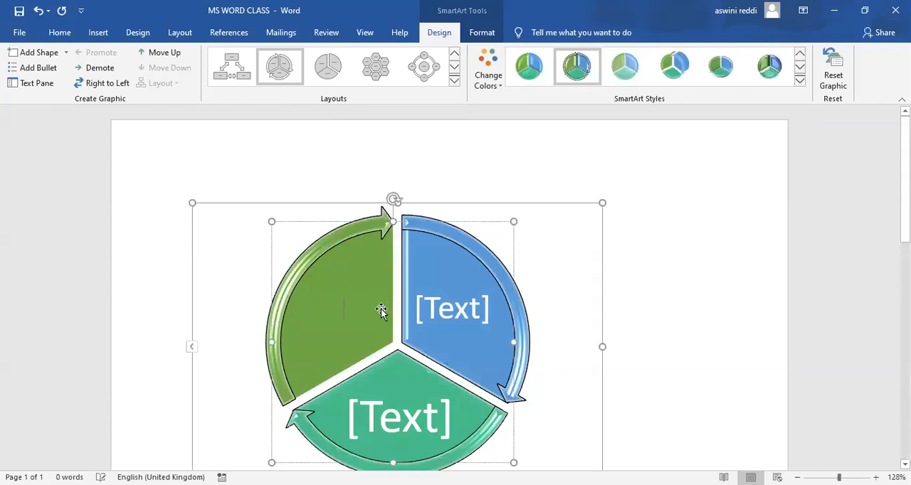
Label the green segment "ms word" and the blue segment "ms excel".
text(ms)
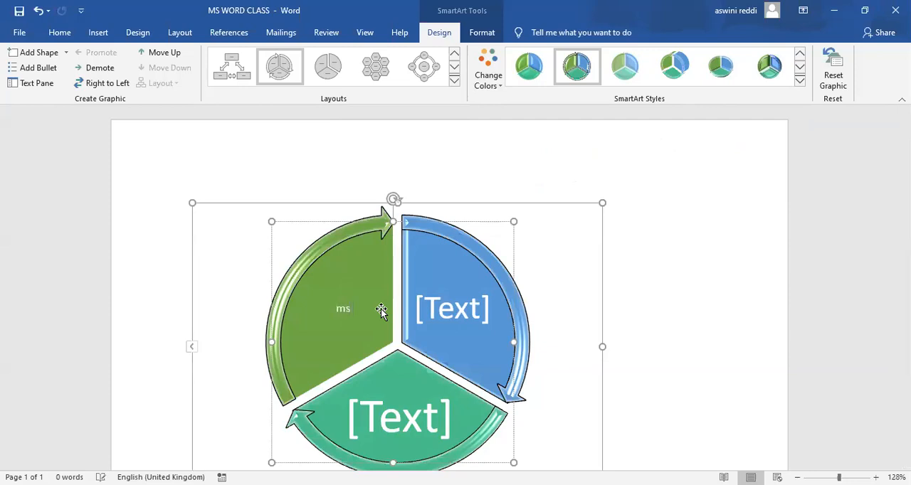
text( word)
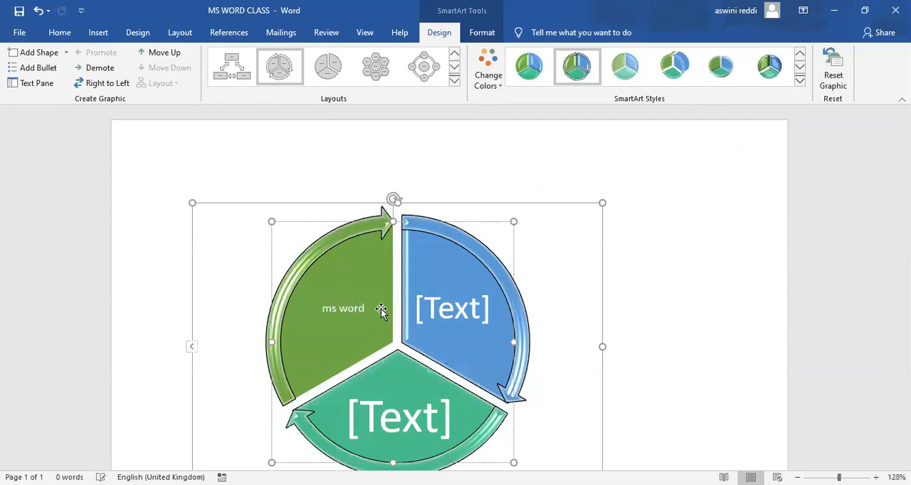
click(450, 305)
text(ms)
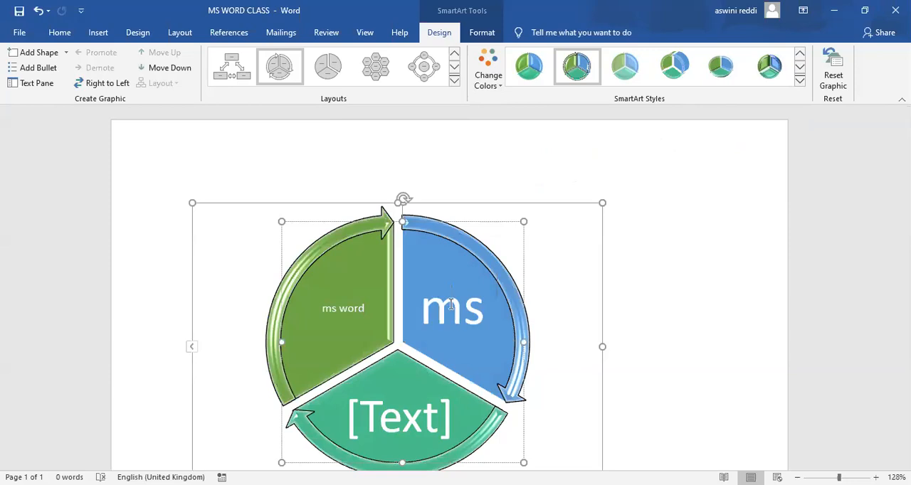
text( excel)
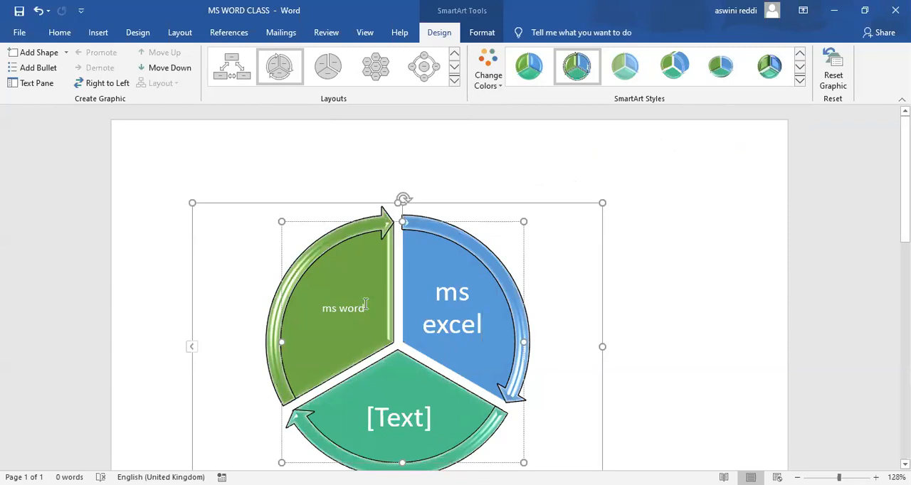
Enlarge both words of the "ms word" label in the green segment.
drag(366, 311, 371, 304)
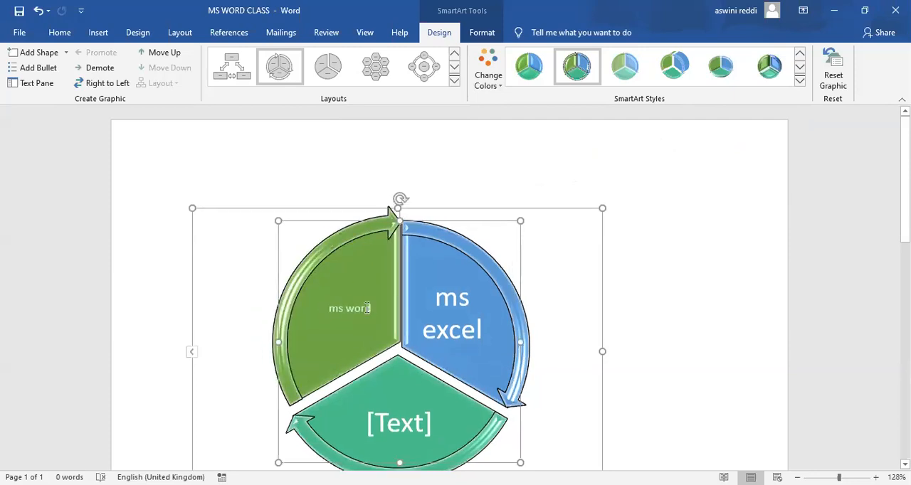
double_click(367, 313)
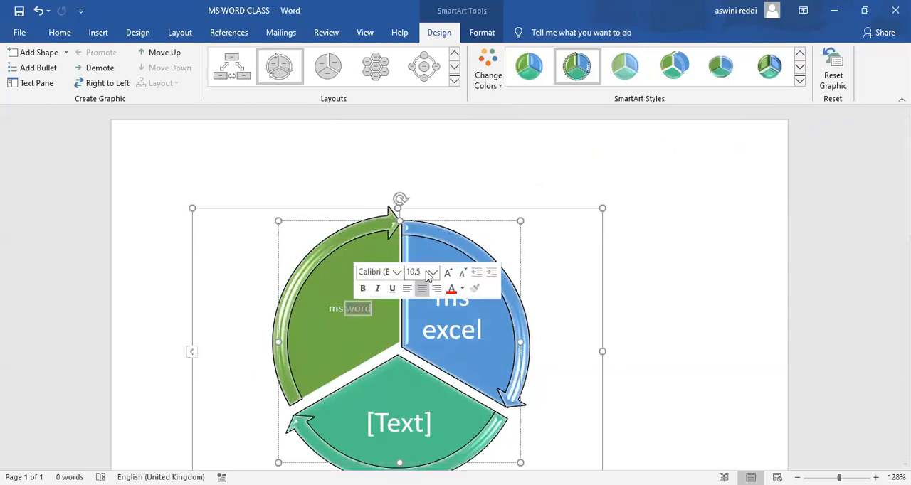
click(448, 274)
click(448, 274)
click(448, 274)
click(449, 274)
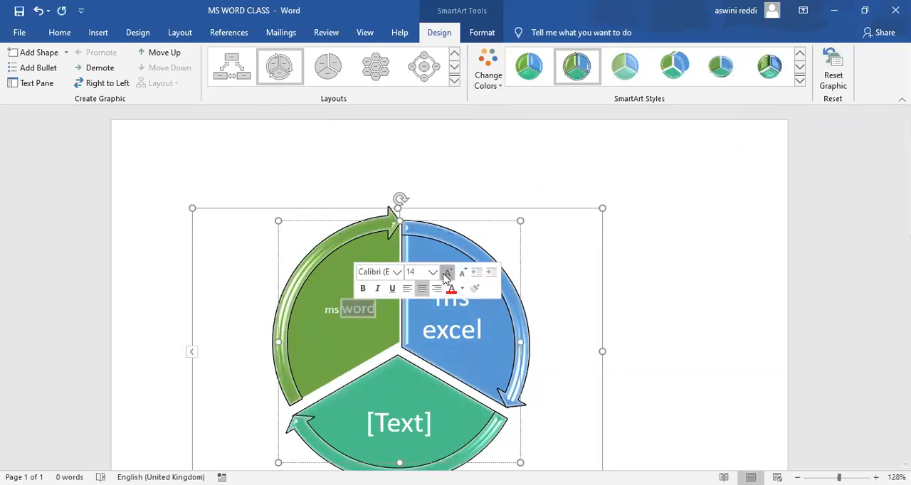
double_click(329, 311)
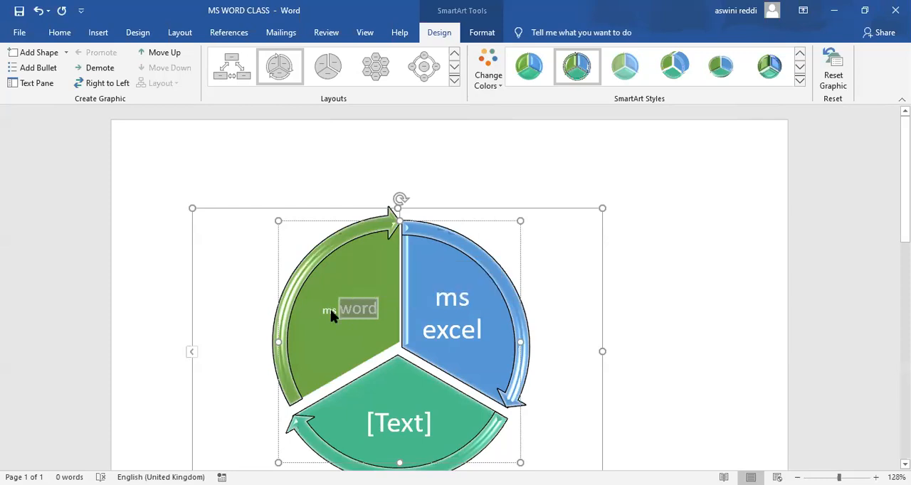
click(425, 274)
click(424, 275)
click(425, 275)
click(425, 274)
click(424, 275)
click(424, 275)
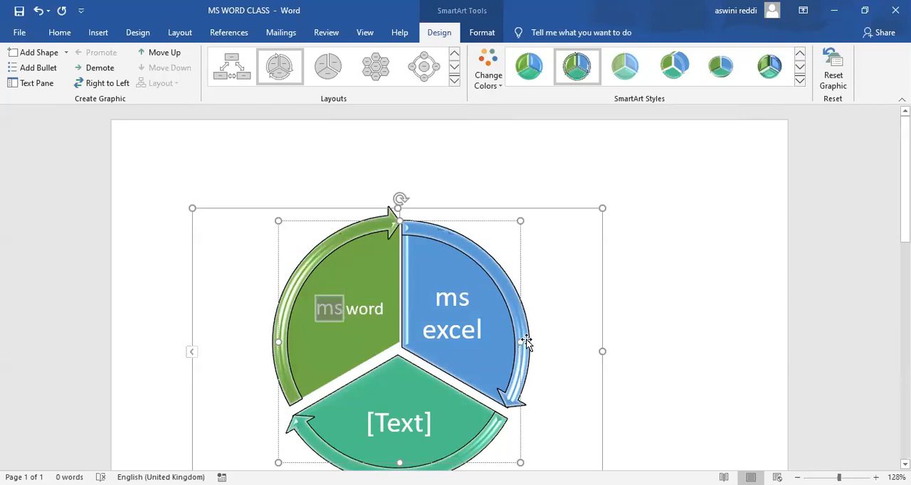
Label the lower teal segment of the SmartArt cycle "ms power point".
click(425, 422)
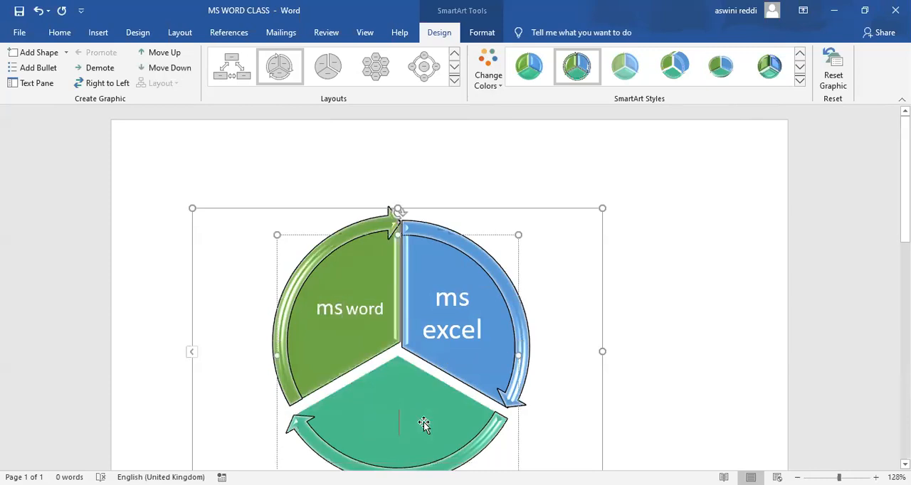
text(ms)
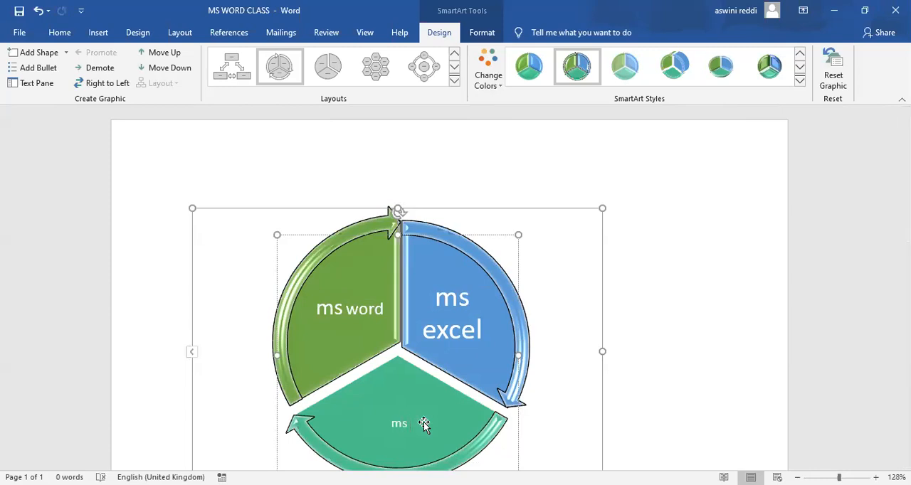
text( power point)
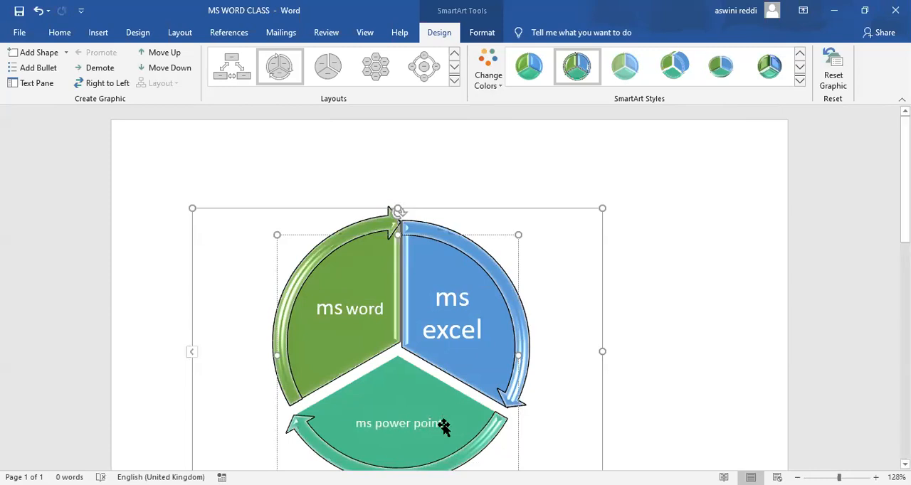
Set the font size of the "ms power point" label to 18.
drag(439, 426, 363, 432)
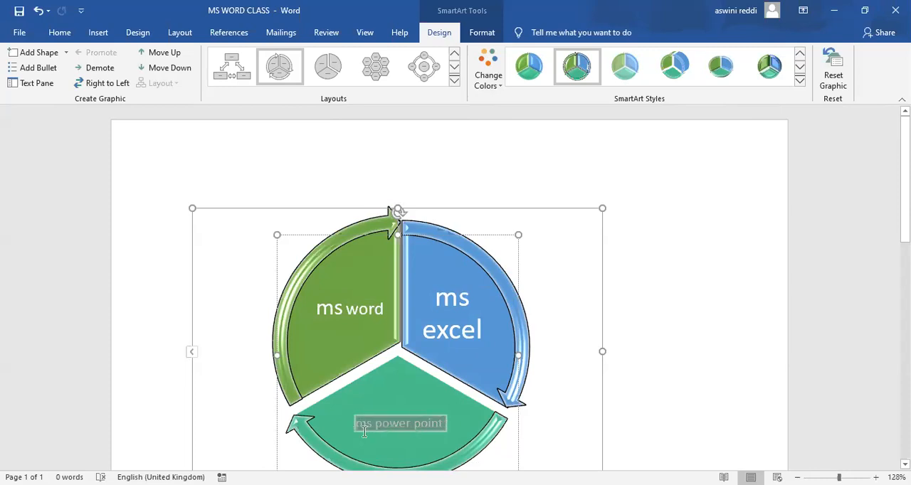
click(458, 395)
click(458, 395)
click(458, 395)
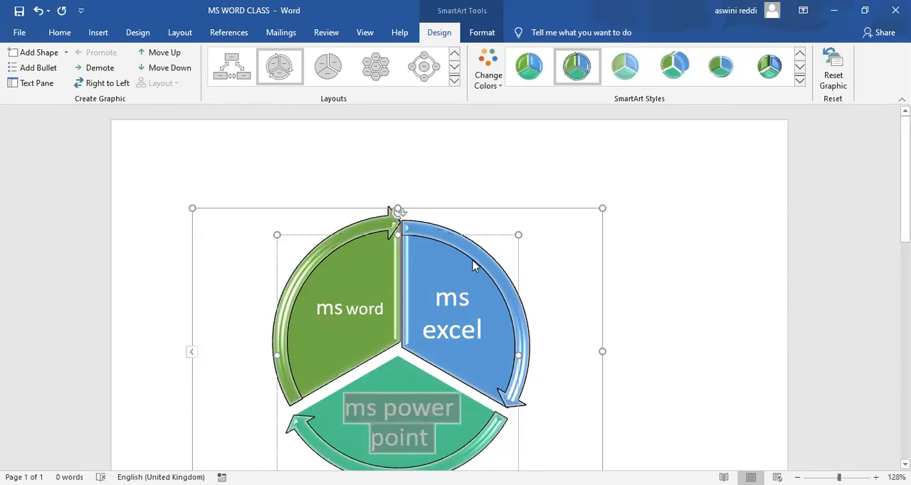
right_click(446, 402)
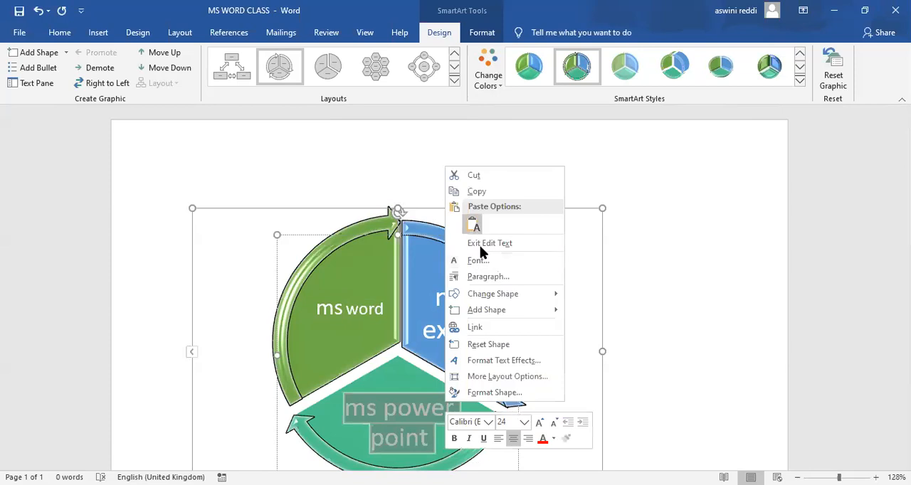
click(553, 432)
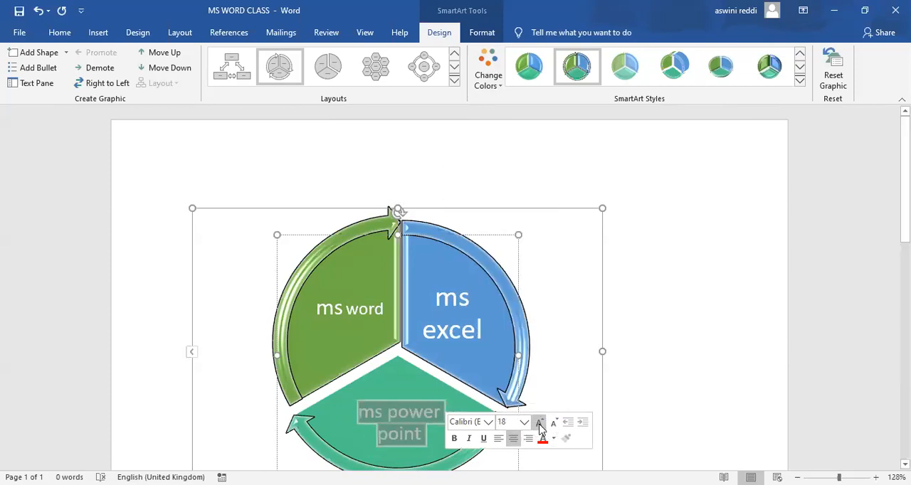
click(599, 362)
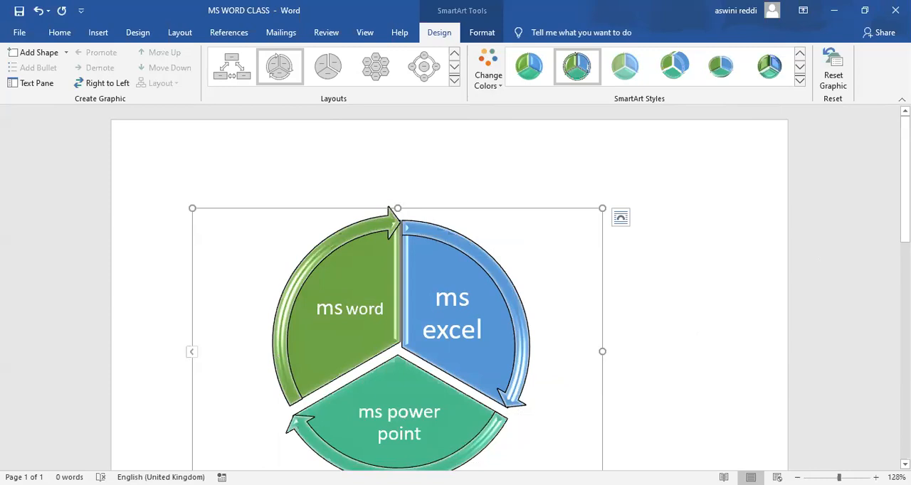
Draw a wave-shaped Flowchart shape about 12.8 cm wide and 6 cm high in the blank area below the SmartArt.
scroll(644, 229, down, 2)
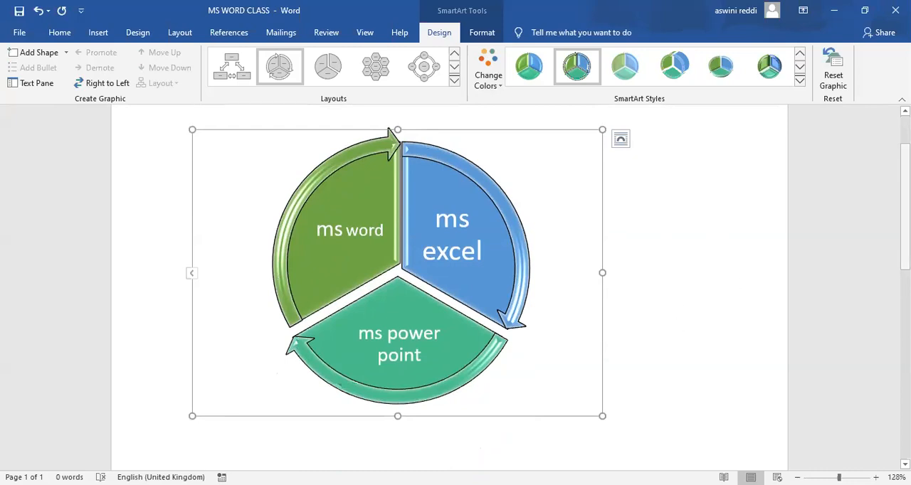
drag(905, 219, 905, 270)
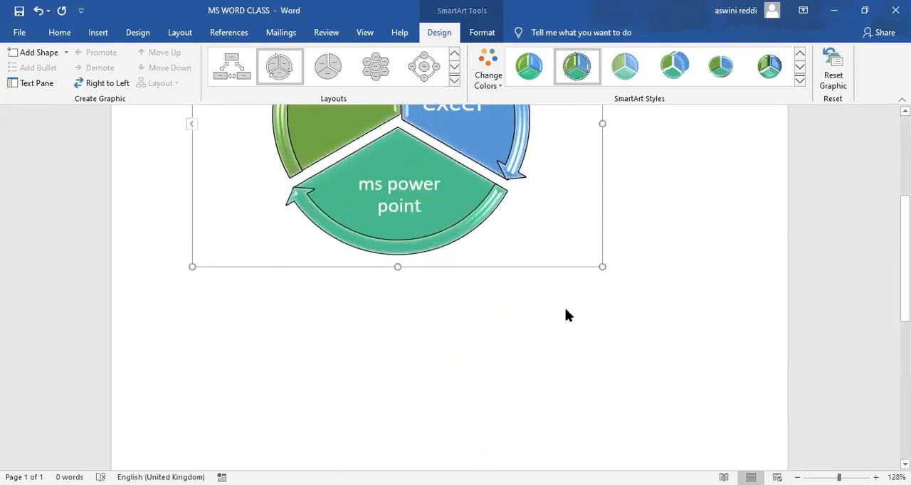
click(564, 306)
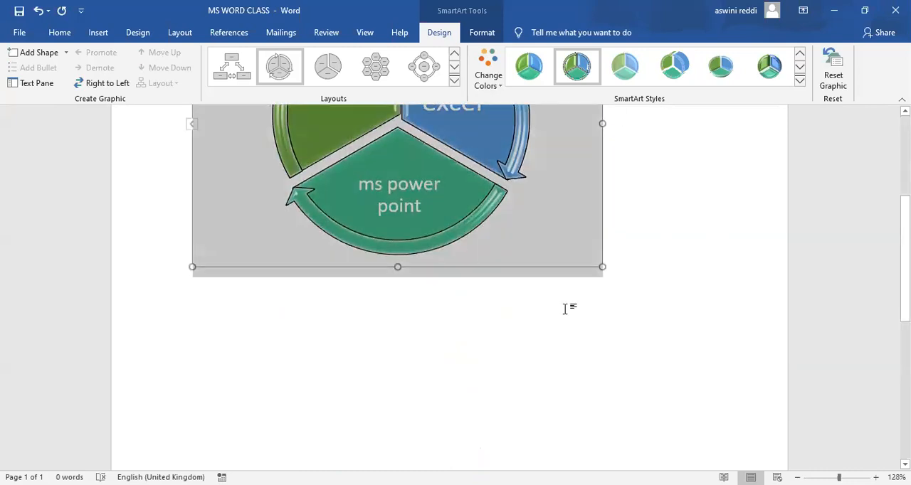
click(537, 356)
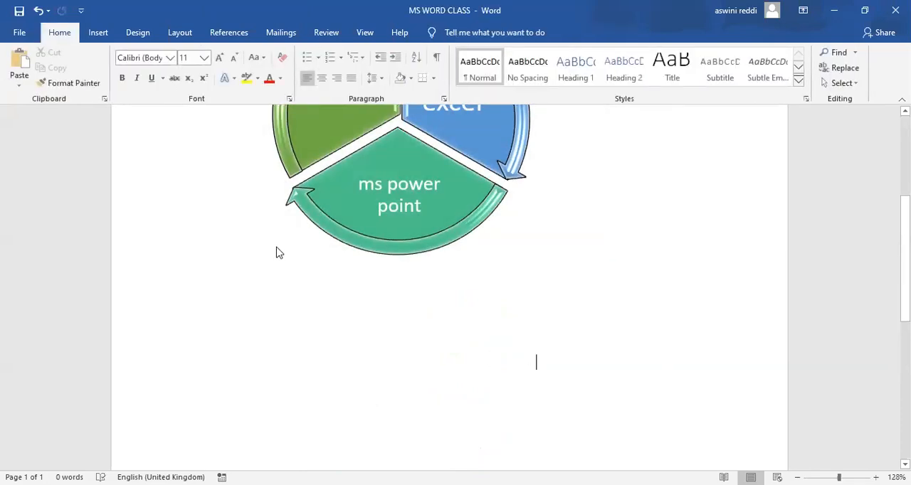
click(108, 38)
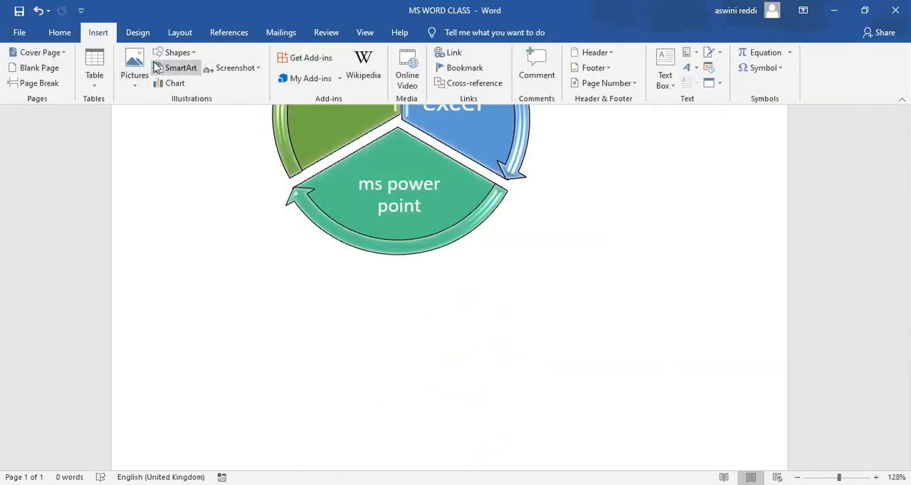
click(174, 57)
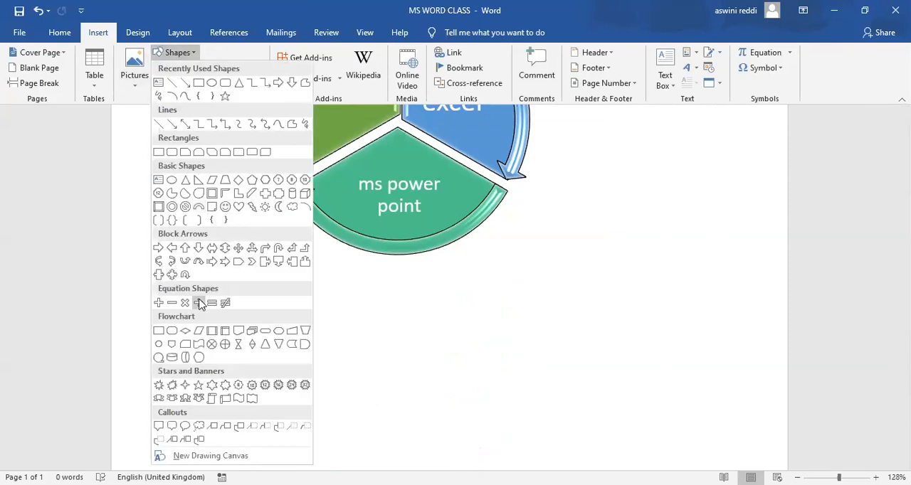
click(200, 349)
drag(232, 359, 647, 471)
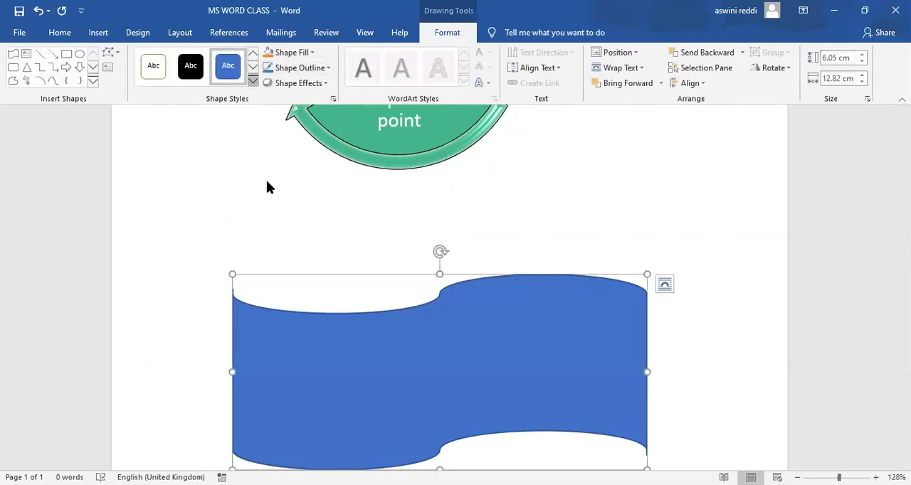
Apply the solid grey theme style to the wave shape and add the lines "Education pvt ltd" and "For students education" inside it.
click(252, 80)
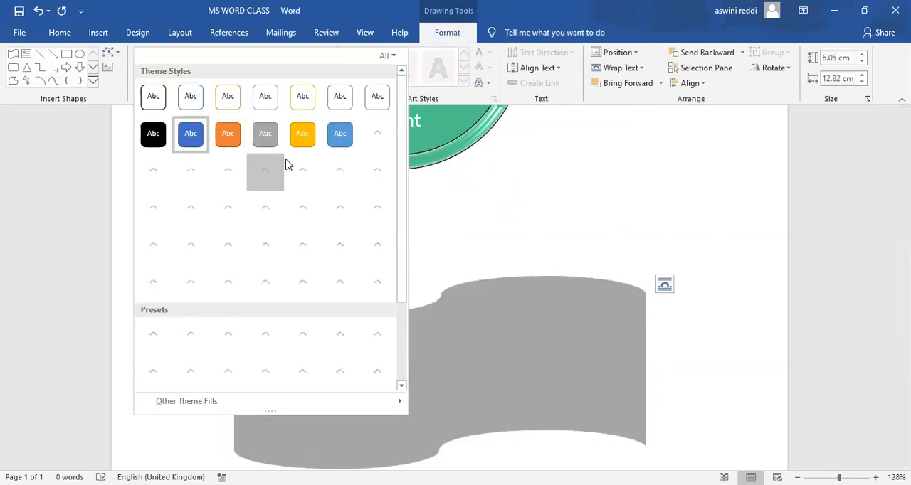
click(269, 146)
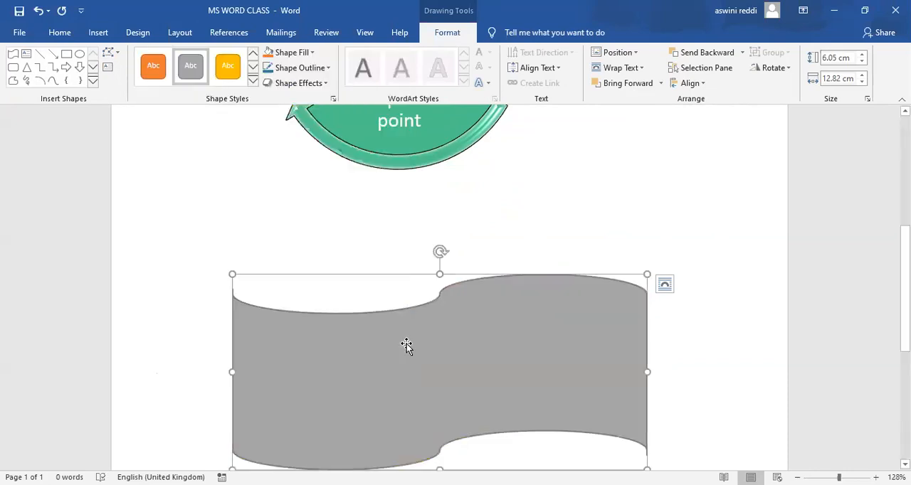
click(406, 345)
text(education)
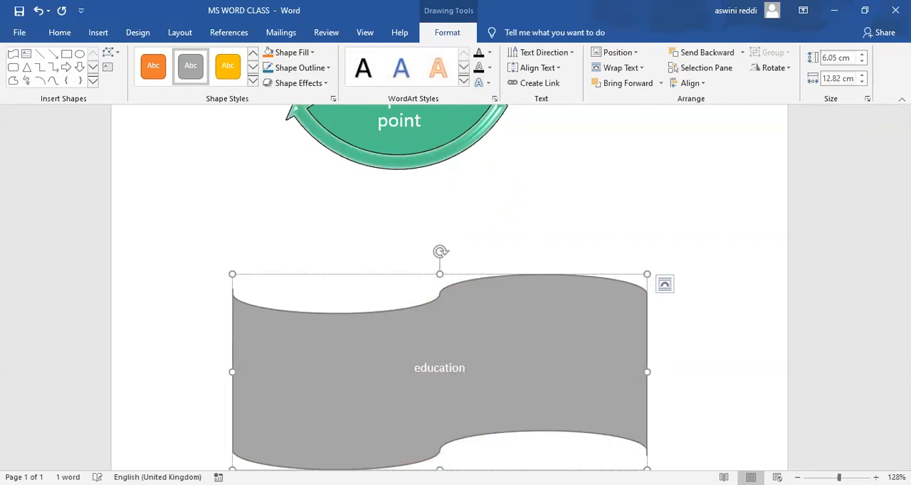
text( pvt ltd)
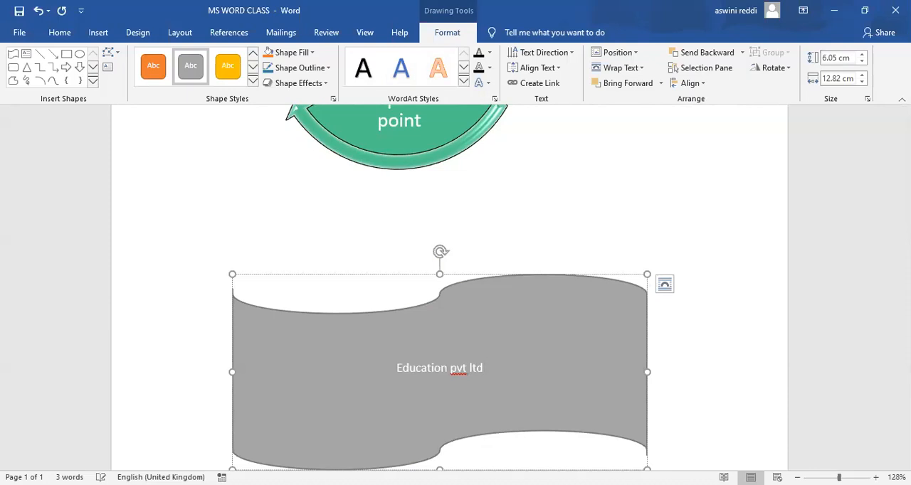
key(Return)
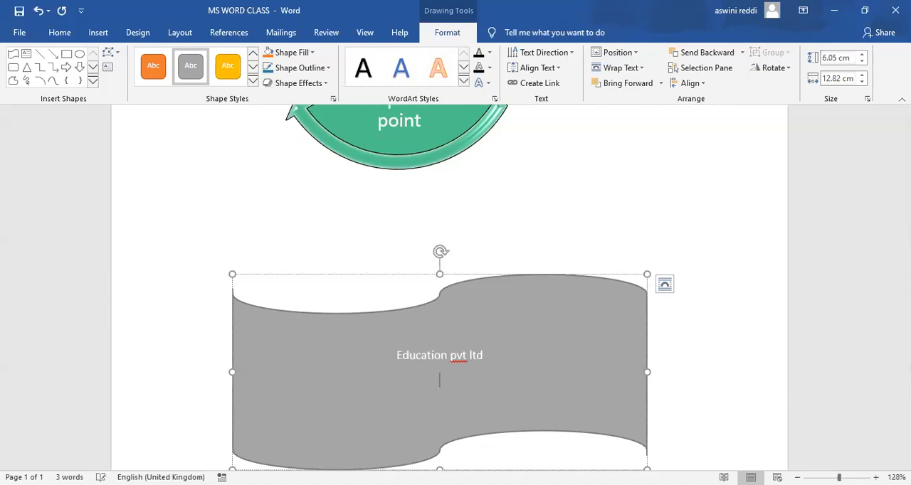
text(For students education)
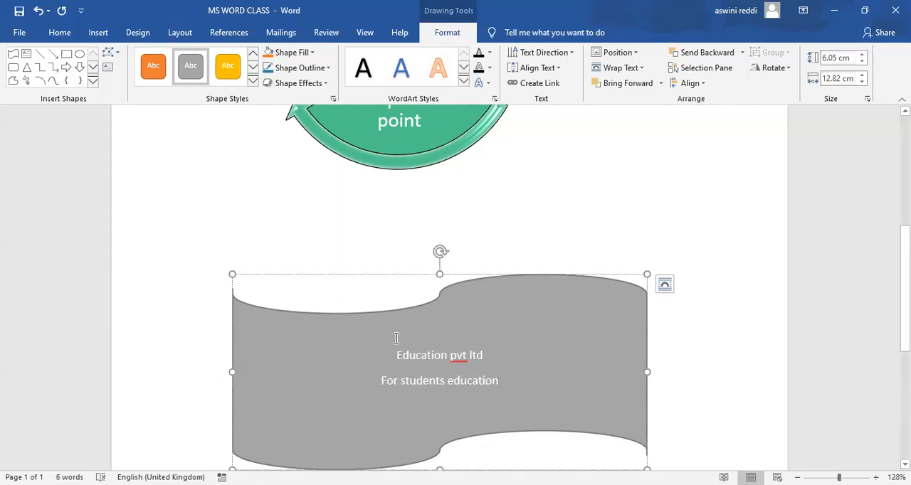
Enlarge both text lines in the wave shape and apply the orange outlined WordArt style to them.
drag(396, 352, 517, 397)
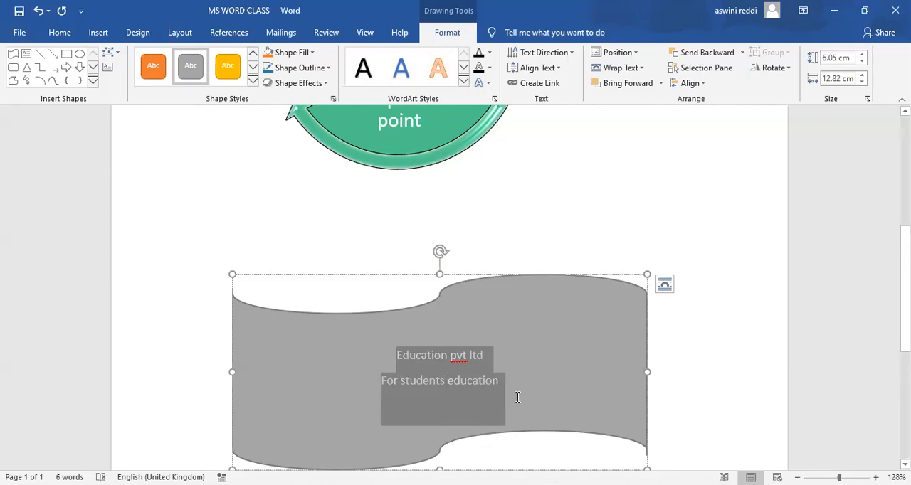
click(616, 356)
click(616, 356)
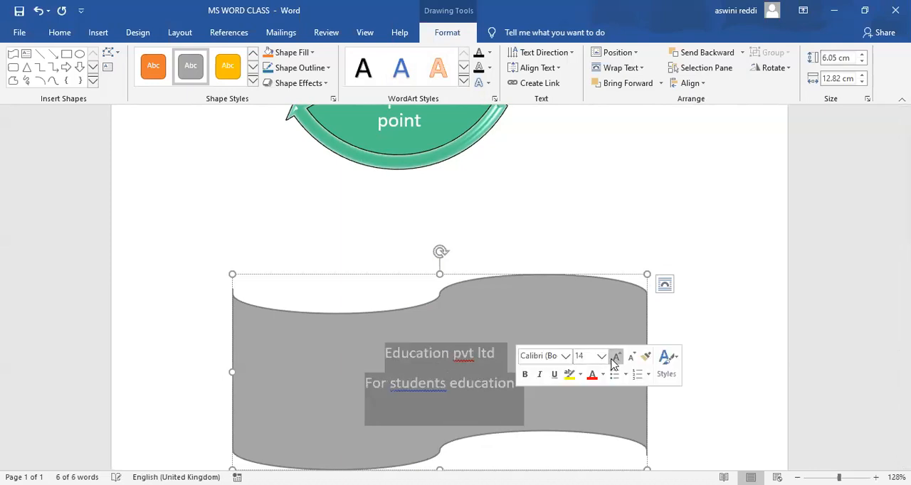
click(615, 356)
click(616, 357)
click(616, 357)
click(442, 80)
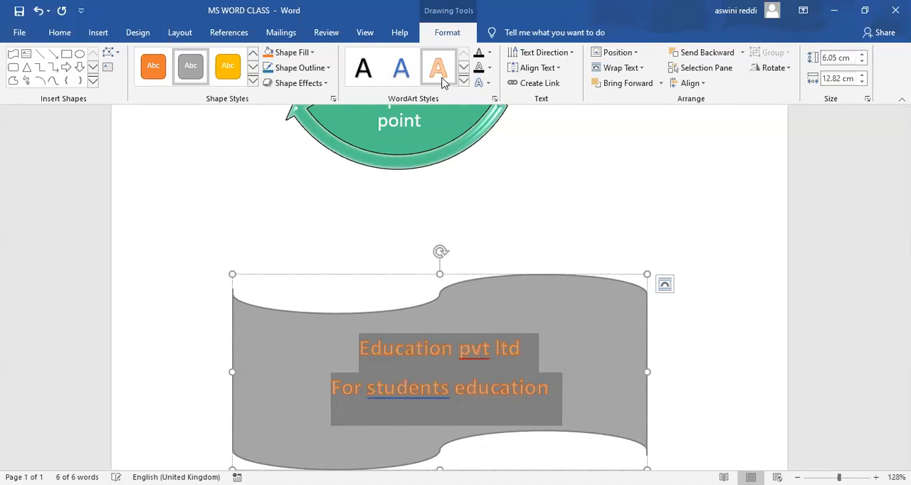
click(816, 272)
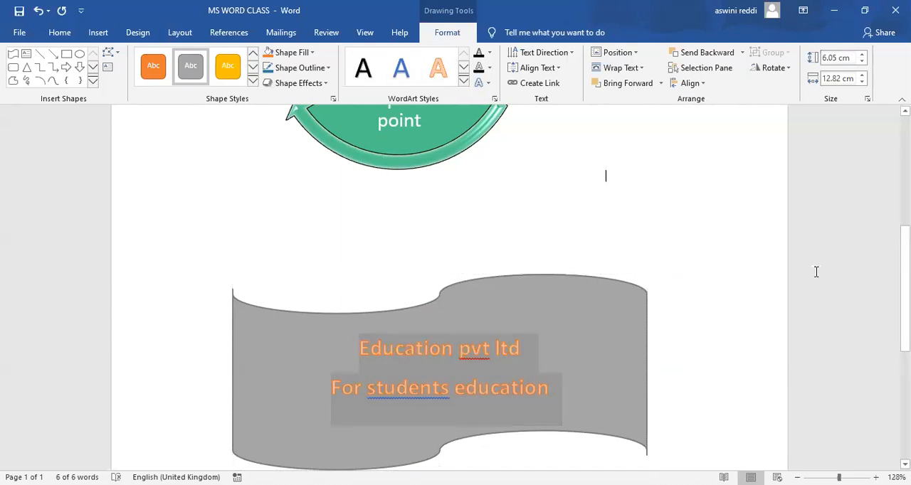
Enlarge the SmartArt cycle to span the page width and make the wave shape below it taller to fill the page.
scroll(816, 272, down, 5)
scroll(816, 279, down, 4)
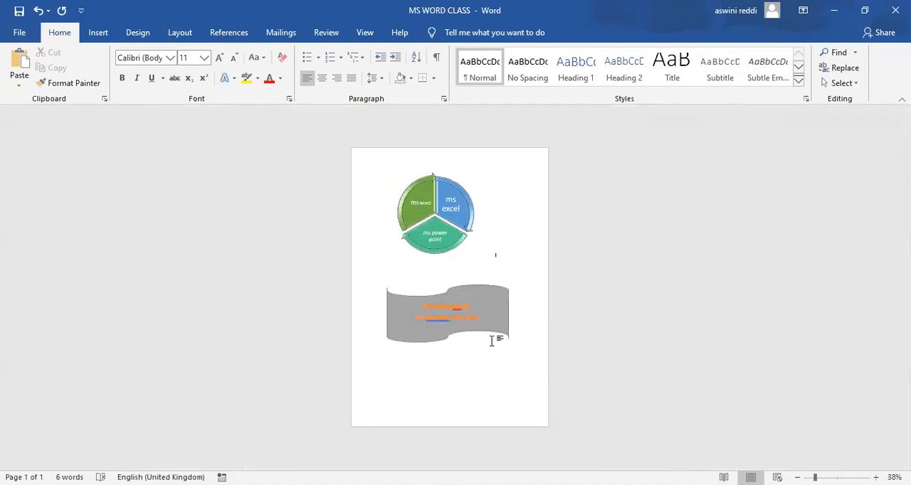
click(437, 239)
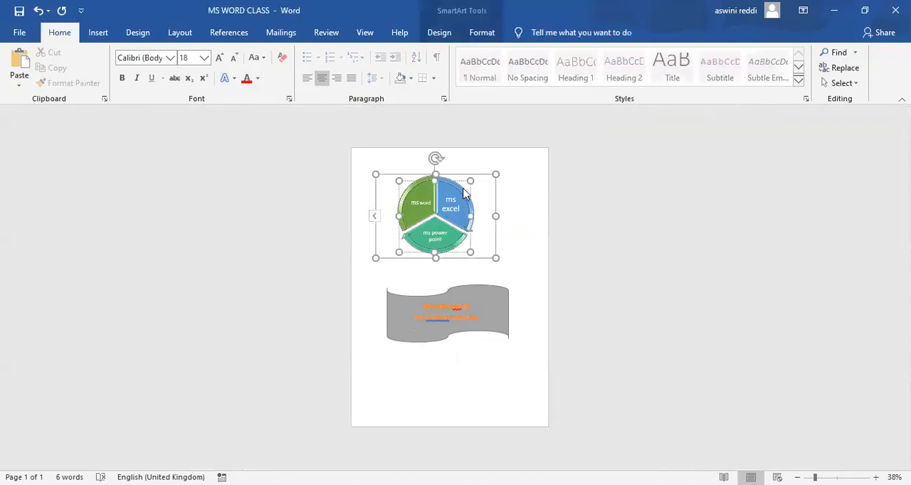
click(439, 33)
click(475, 34)
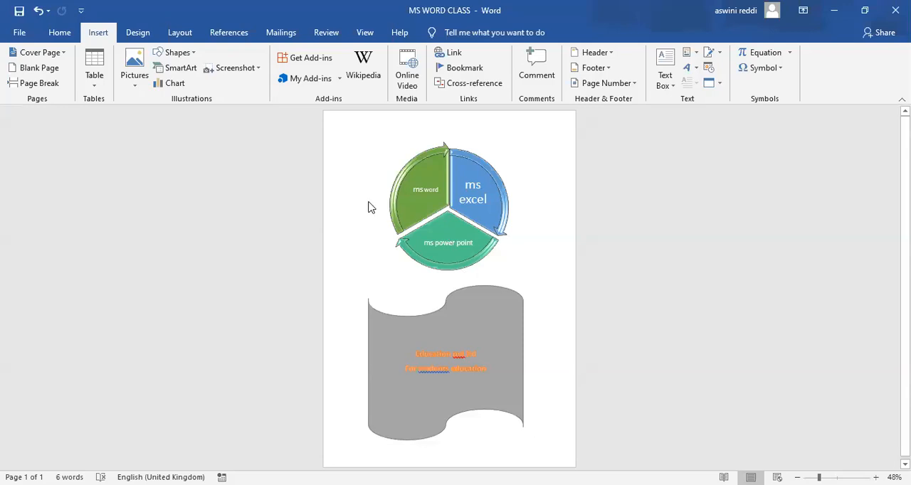
Save the entire page content to the Cover Page gallery under the name "ms office", in the General category.
click(60, 52)
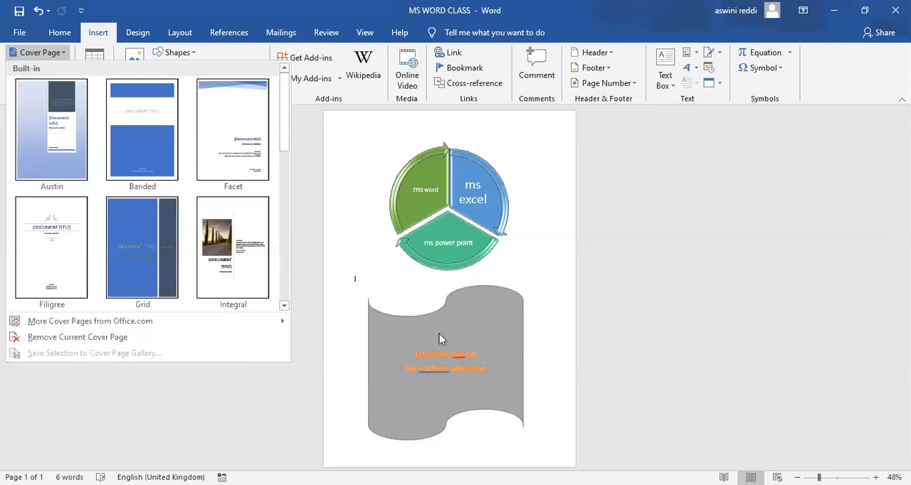
click(349, 285)
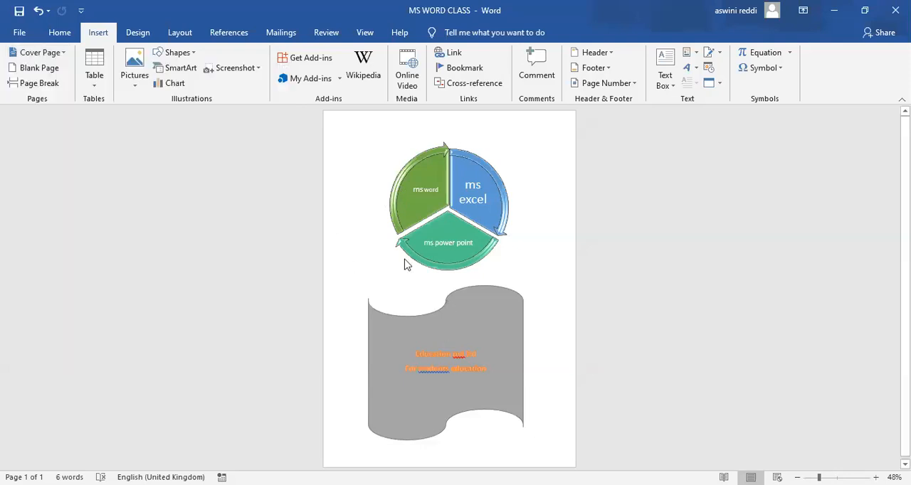
key(ctrl+a)
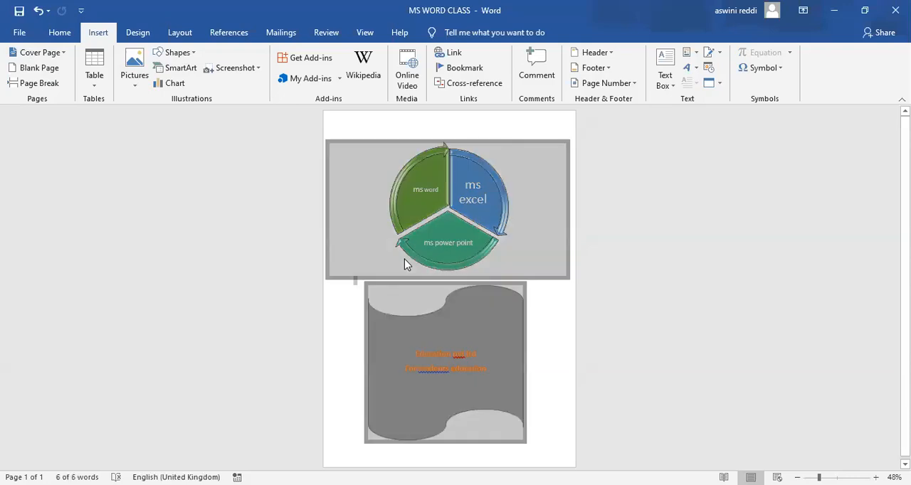
click(63, 54)
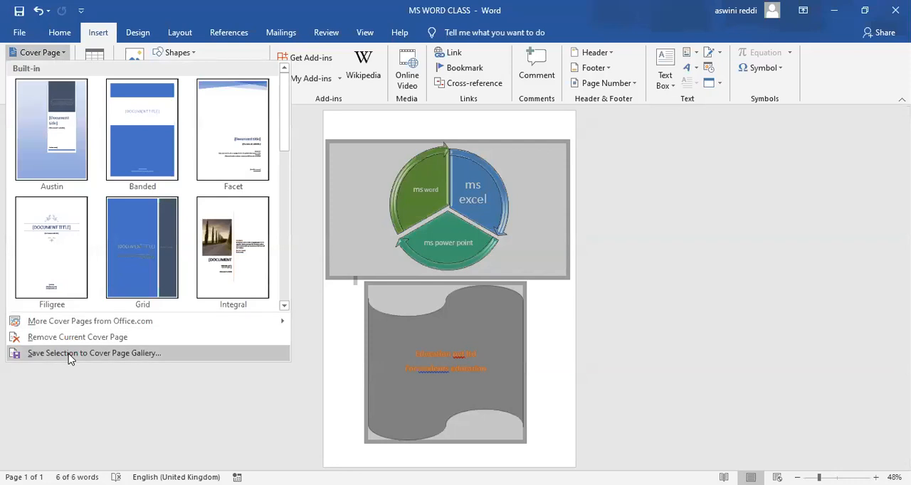
click(69, 354)
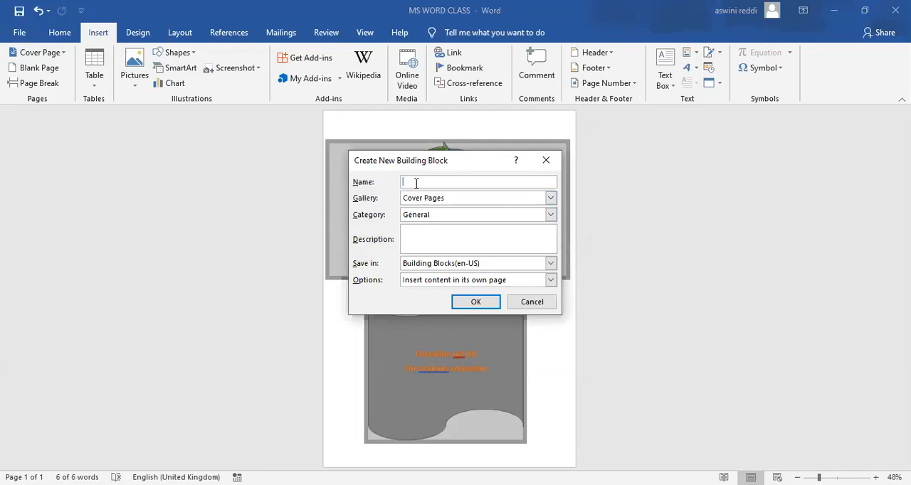
text(ma)
key(BackSpace)
key(BackSpace)
text(s)
text(office)
click(489, 305)
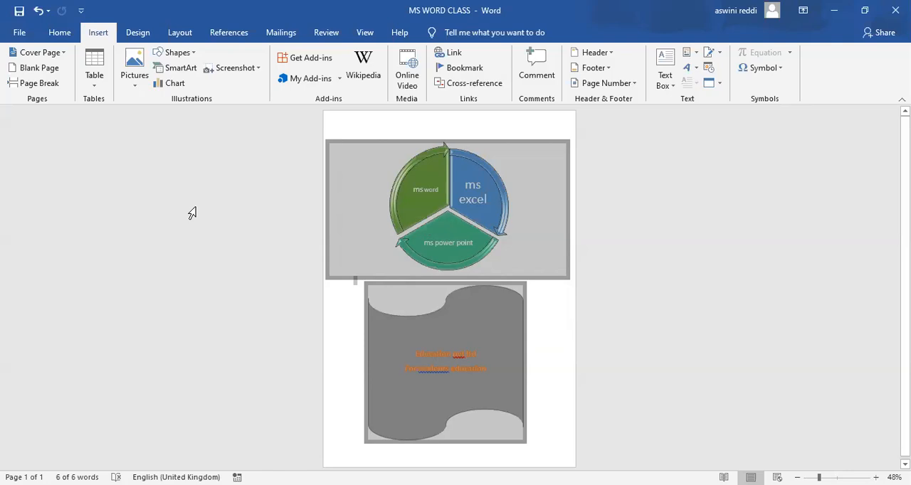
Browse the Cover Page gallery to find the saved "ms office" cover page.
click(60, 62)
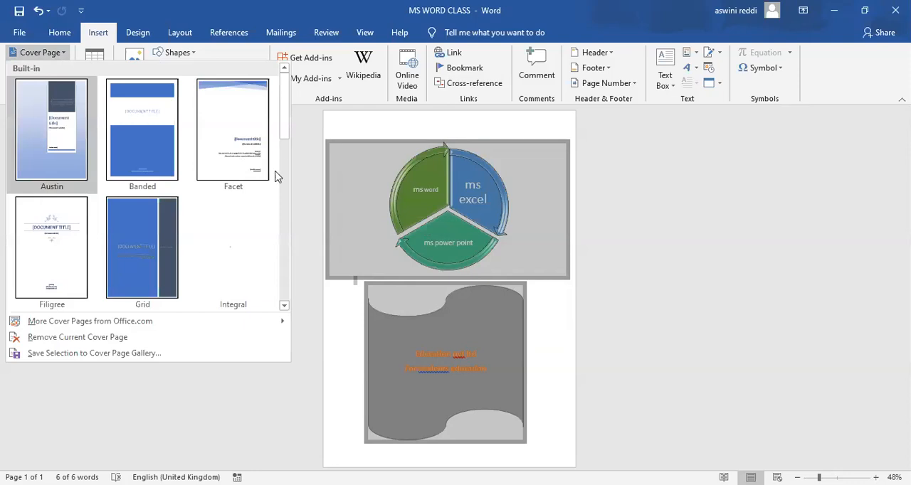
scroll(284, 173, down, 2)
scroll(284, 265, down, 2)
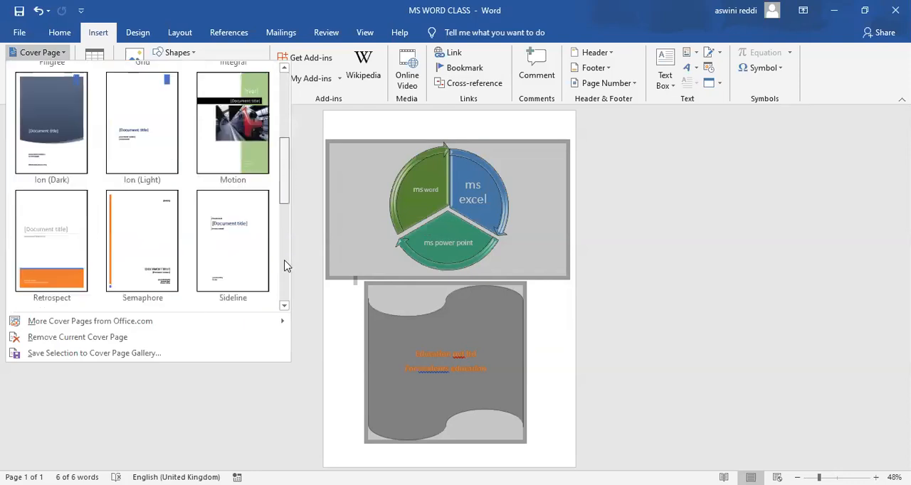
scroll(284, 265, down, 3)
scroll(286, 302, down, 2)
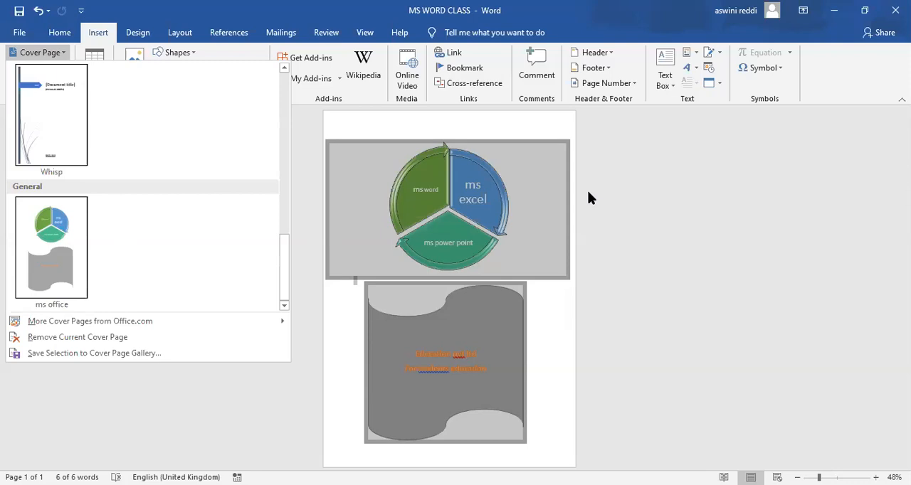
click(635, 139)
Clear the SmartArt cycle and the wave shape from the document, leaving one empty page.
key(ctrl+z)
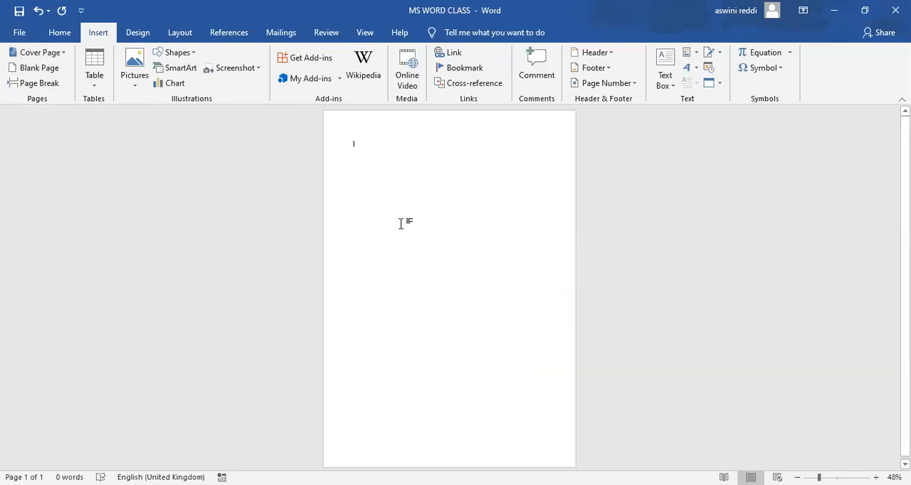
ctrl+scroll(401, 223, up, 2)
ctrl+scroll(400, 224, up, 3)
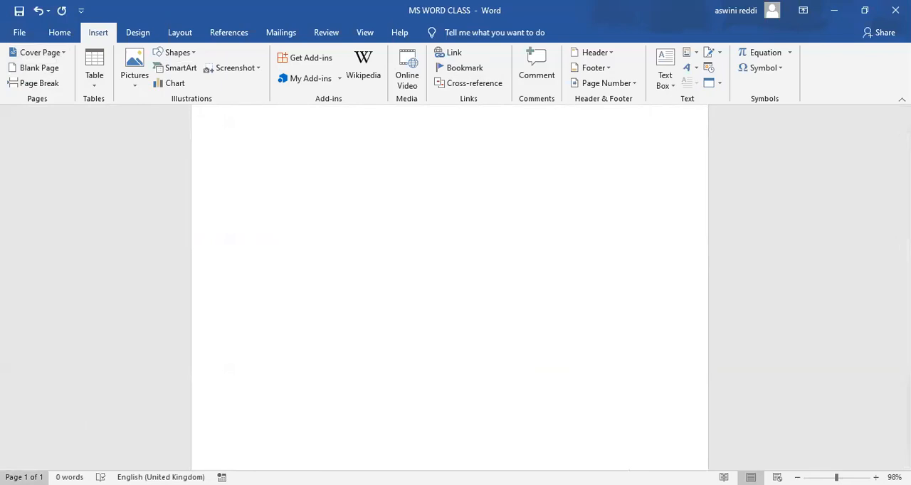
Insert a blank page into the empty document, return to the first page and insert three more blank pages.
click(39, 68)
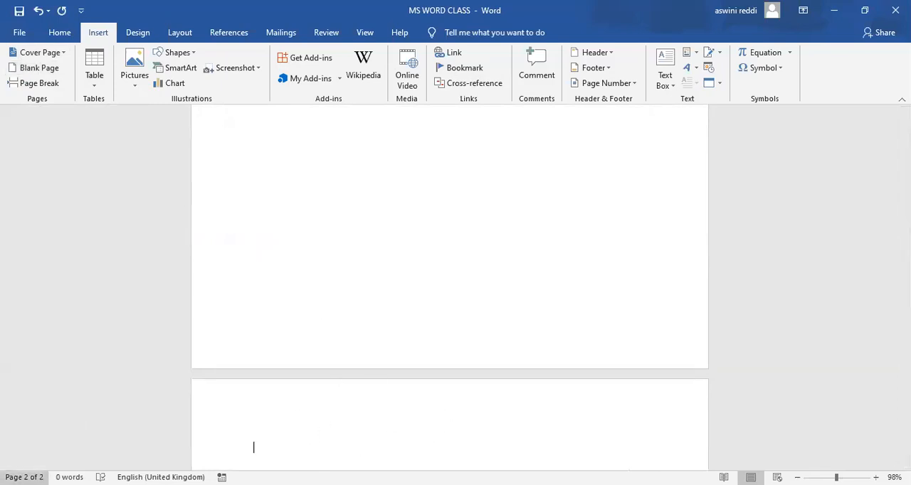
click(267, 319)
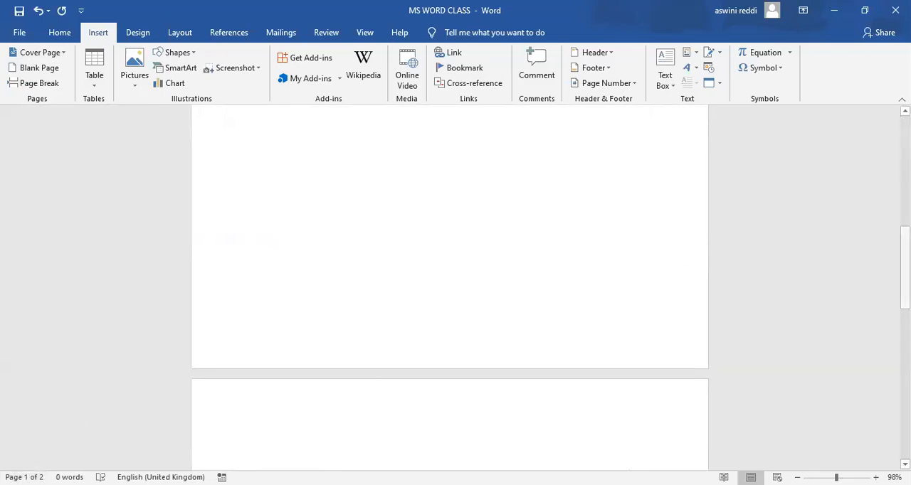
scroll(251, 203, up, 7)
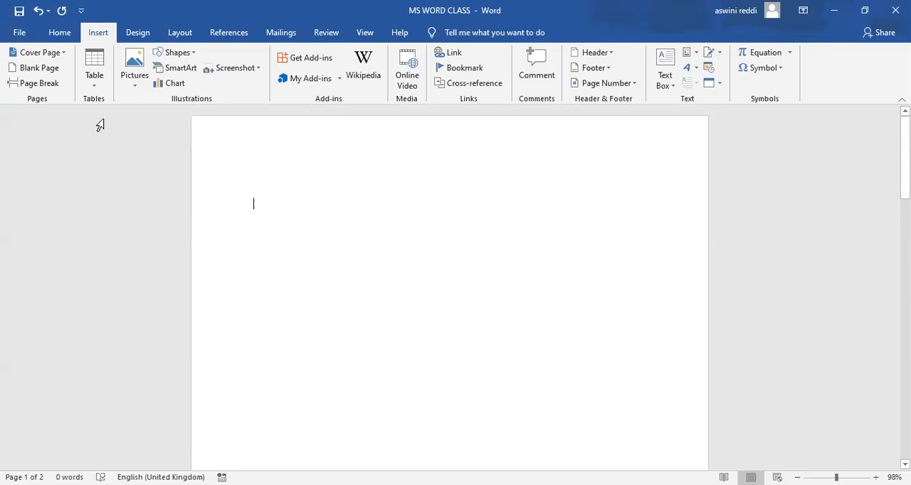
click(54, 72)
click(54, 72)
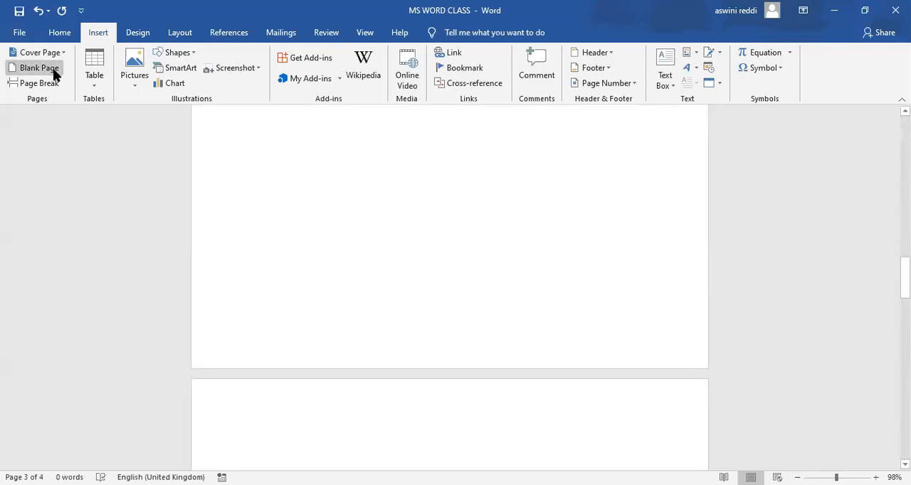
click(55, 73)
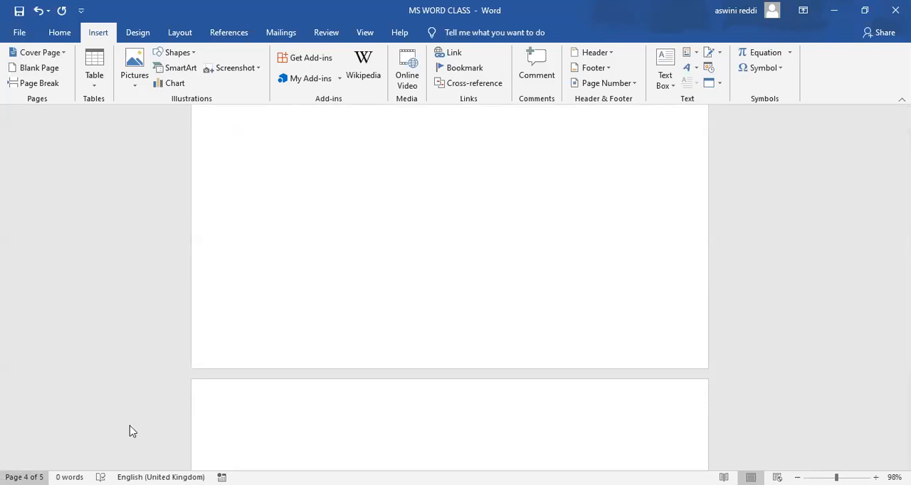
Undo the blank page insertions and the content removal, and delete the restored SmartArt and wave shape again.
scroll(450, 288, up, 20)
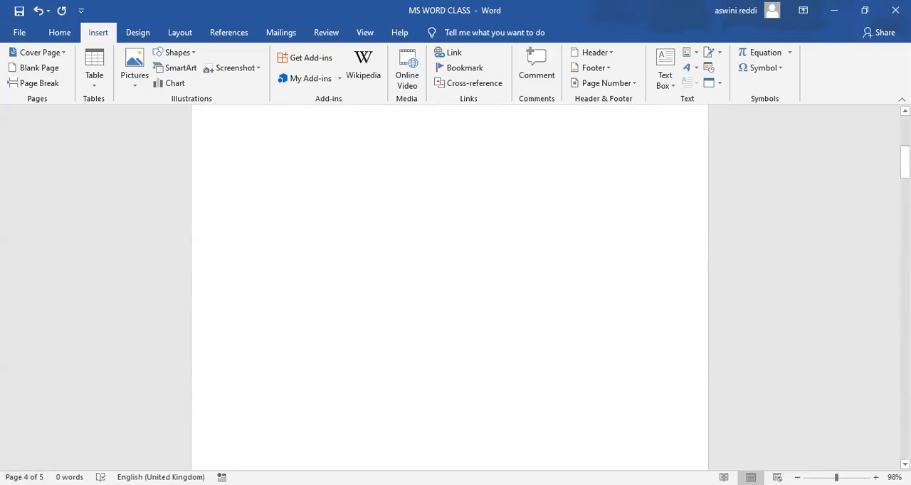
key(ctrl+z)
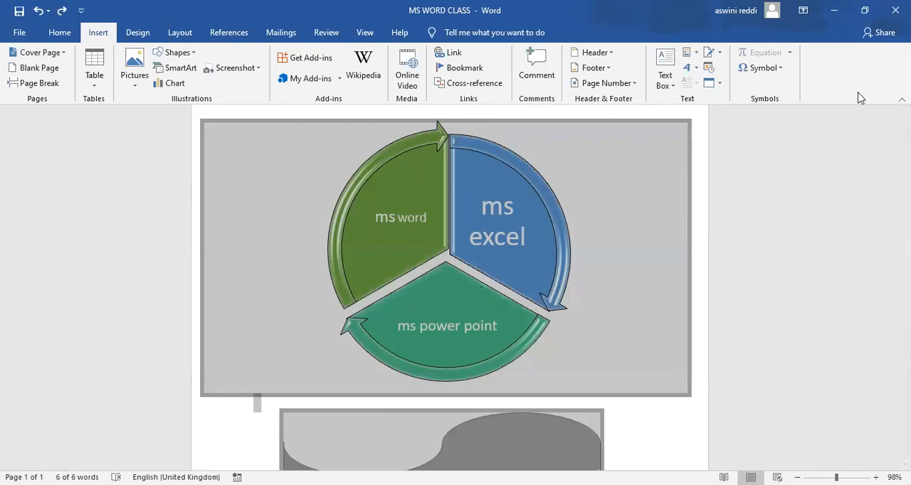
key(Delete)
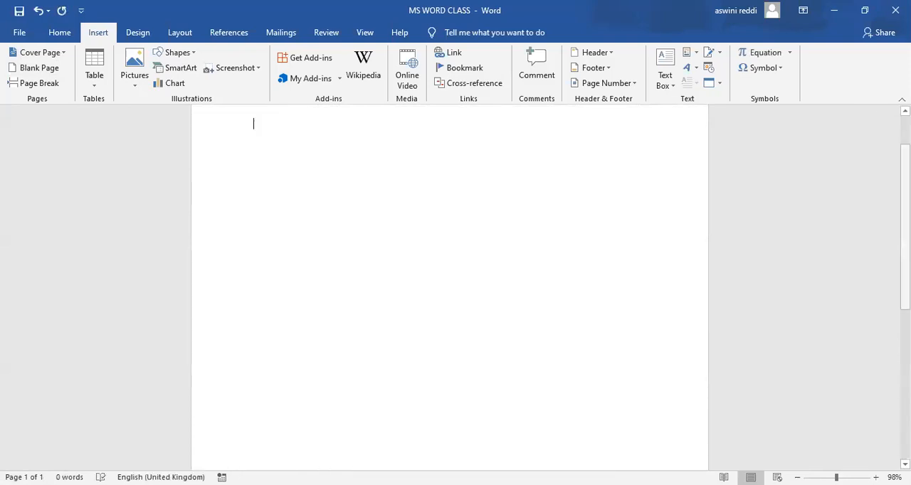
Generate sample text of ten paragraphs with three sentences each on the empty page using =rand(10,3).
drag(905, 227, 904, 198)
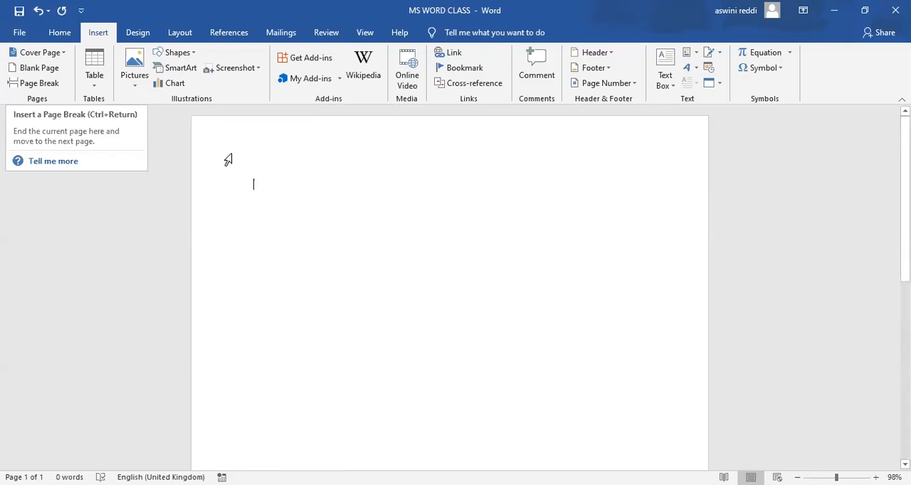
text(=rand)
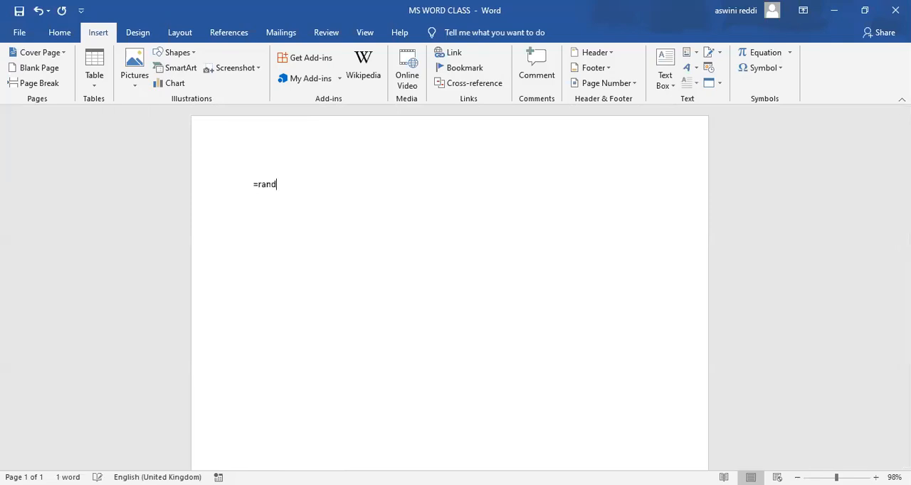
text((10,3)
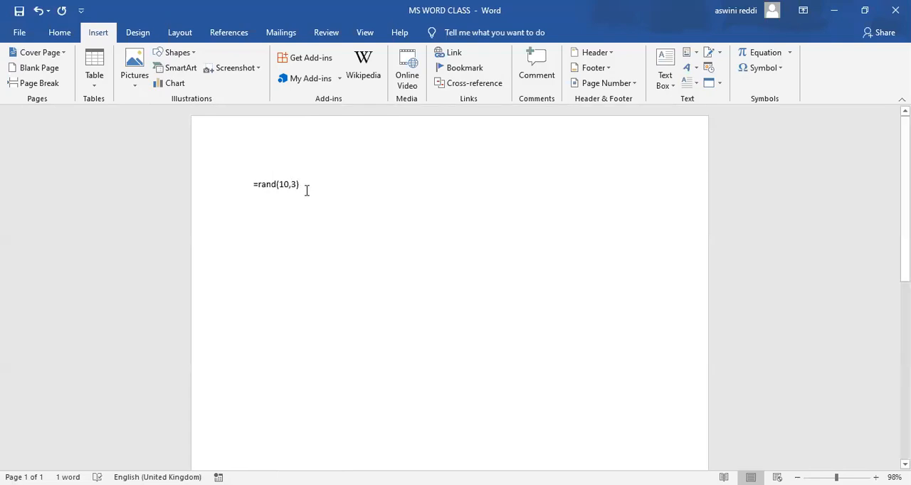
key(Return)
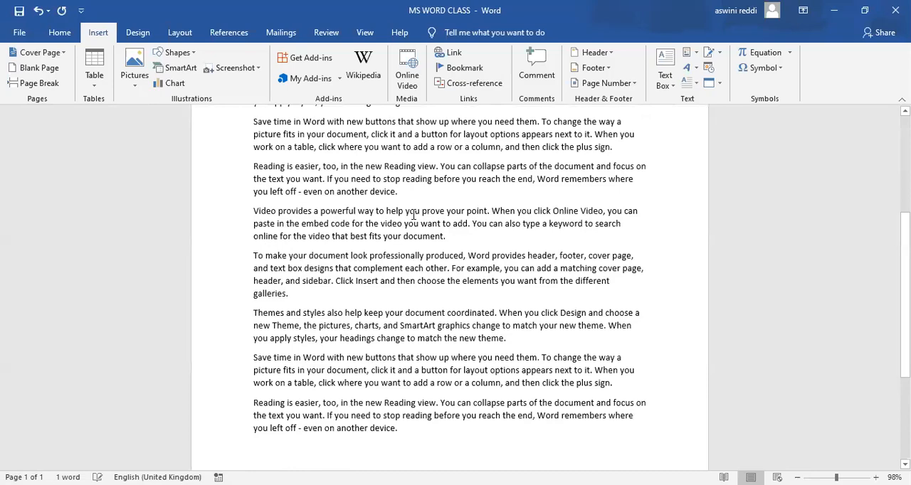
Insert a page break before the first paragraph that begins "Save time in Word with new buttons".
scroll(490, 209, up, 6)
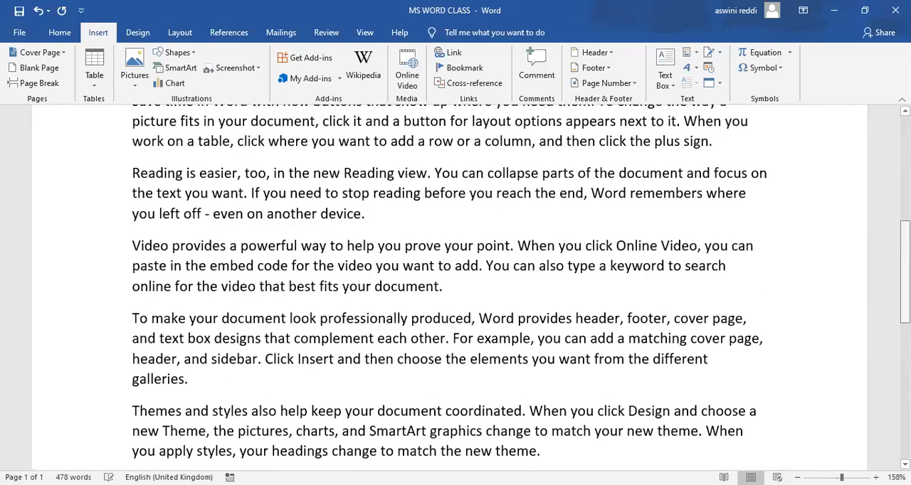
scroll(904, 235, down, 4)
scroll(449, 289, down, 8)
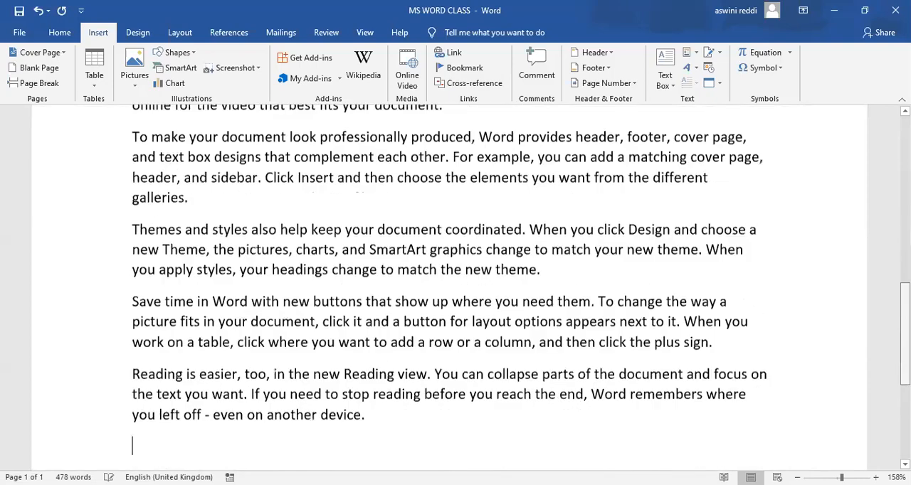
scroll(449, 288, up, 6)
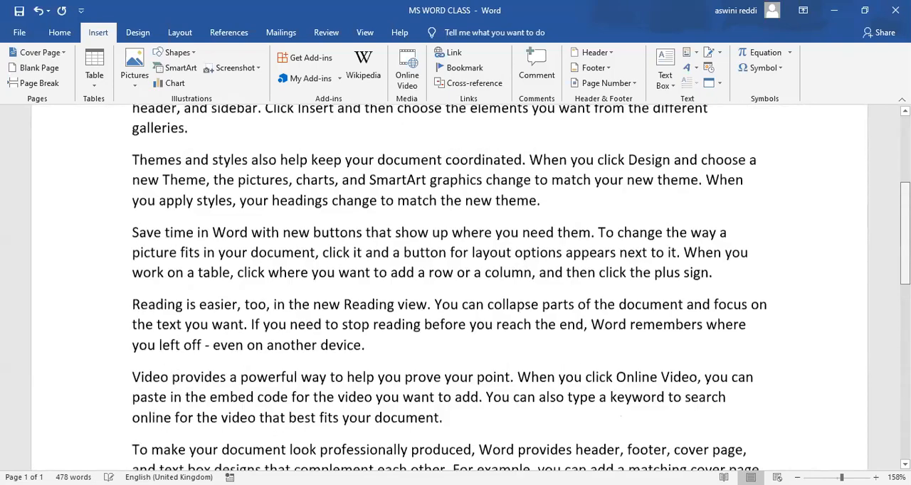
scroll(449, 288, up, 5)
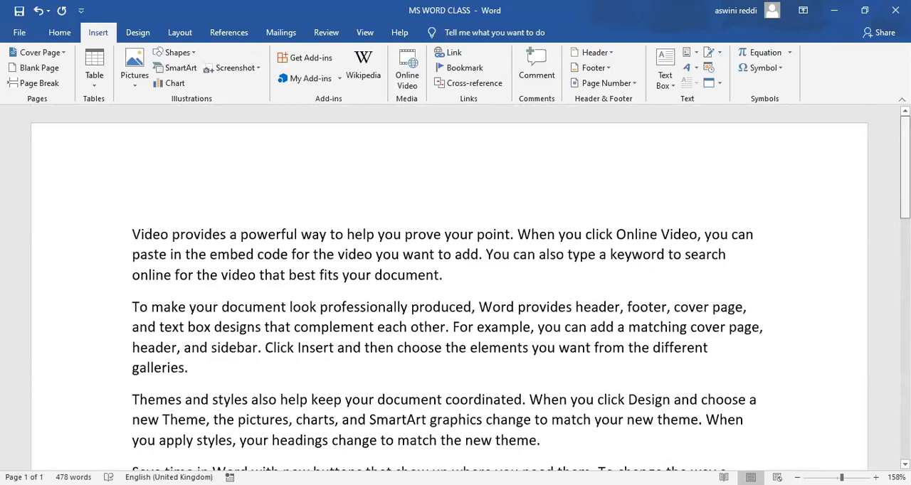
scroll(449, 288, down, 3)
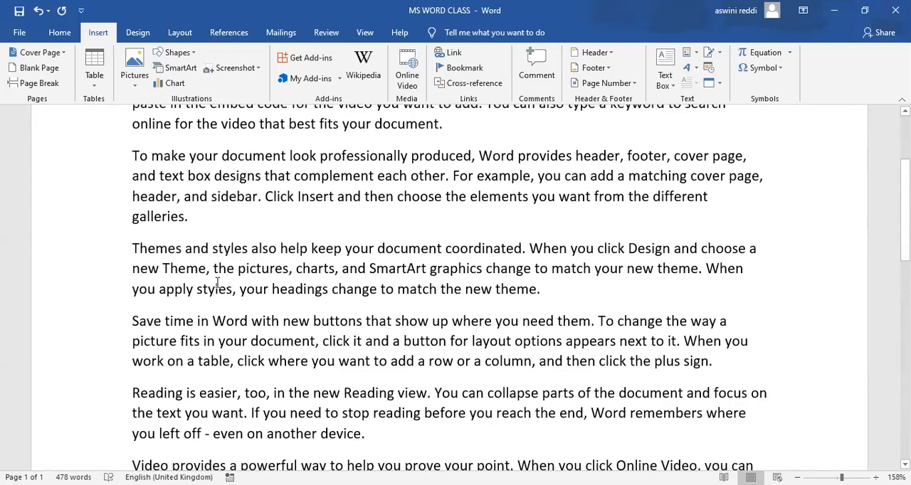
click(134, 322)
click(40, 84)
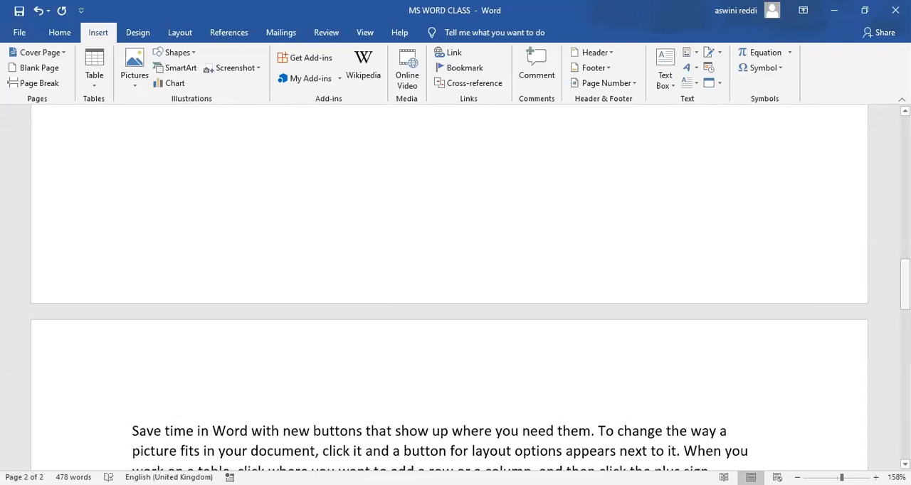
Insert another page break on the first page, before the paragraph that begins "Themes and styles also help".
scroll(455, 284, up, 5)
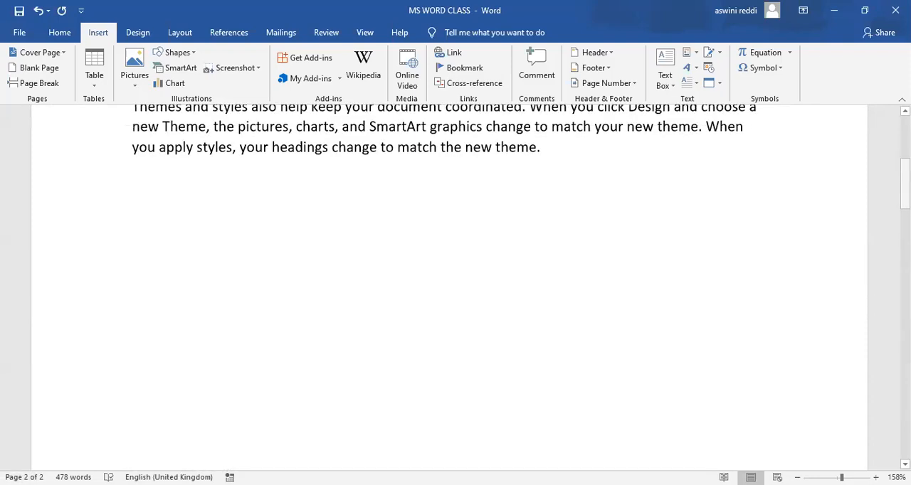
scroll(456, 285, up, 4)
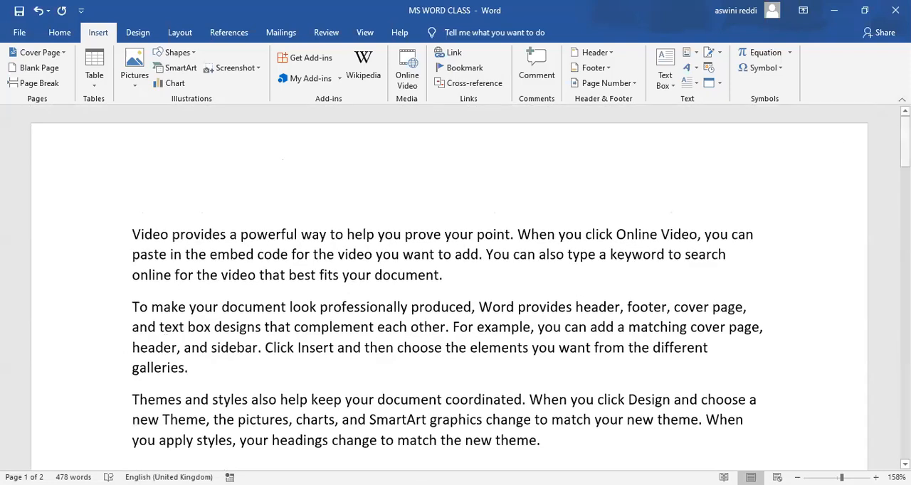
drag(905, 142, 905, 217)
scroll(450, 287, up, 8)
key(ctrl+Return)
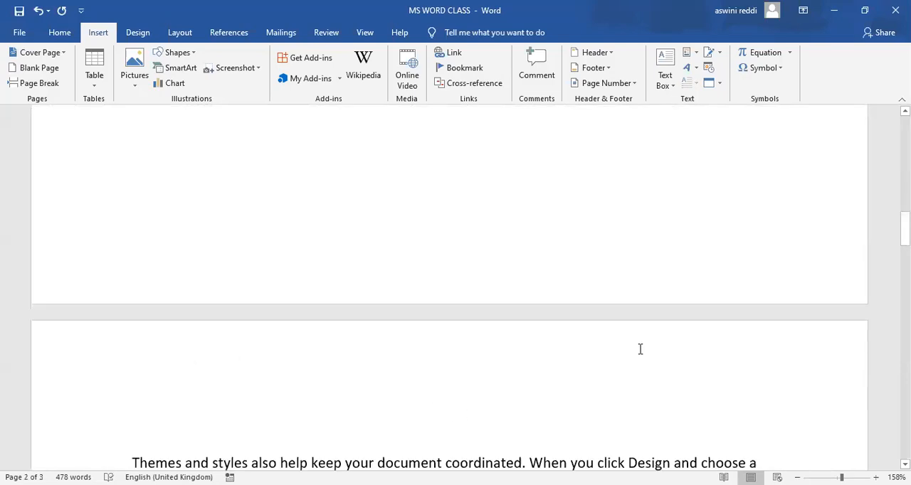
Undo the page breaks and the generated sample text, and delete the remaining =rand(10,3) formula from the page.
scroll(449, 284, up, 5)
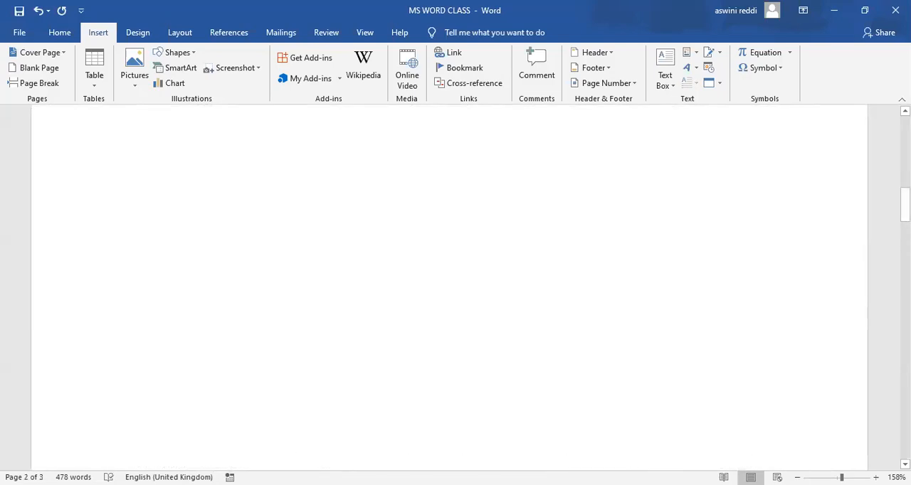
scroll(463, 314, up, 5)
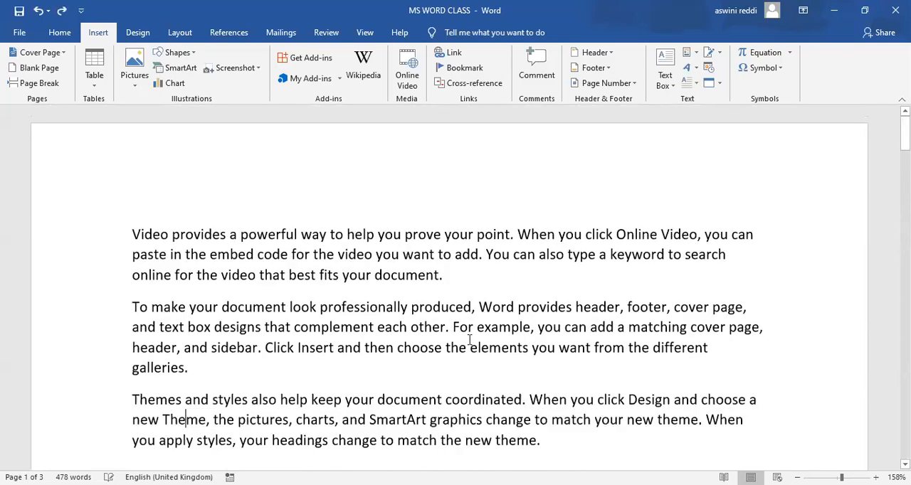
scroll(470, 340, down, 1)
key(ctrl+z)
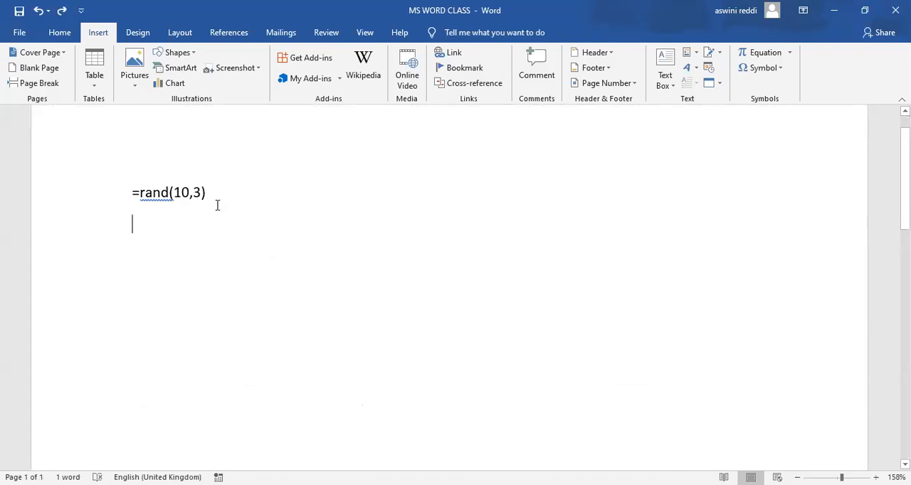
shift+click(143, 192)
key(BackSpace)
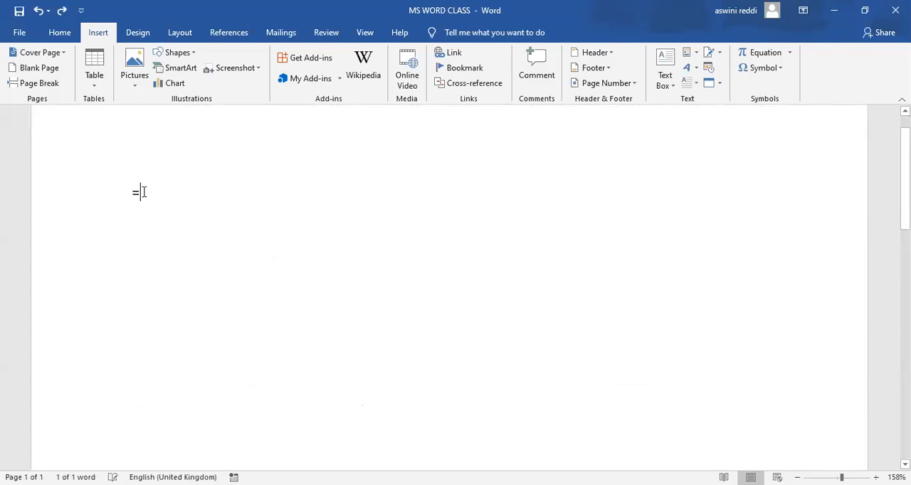
key(BackSpace)
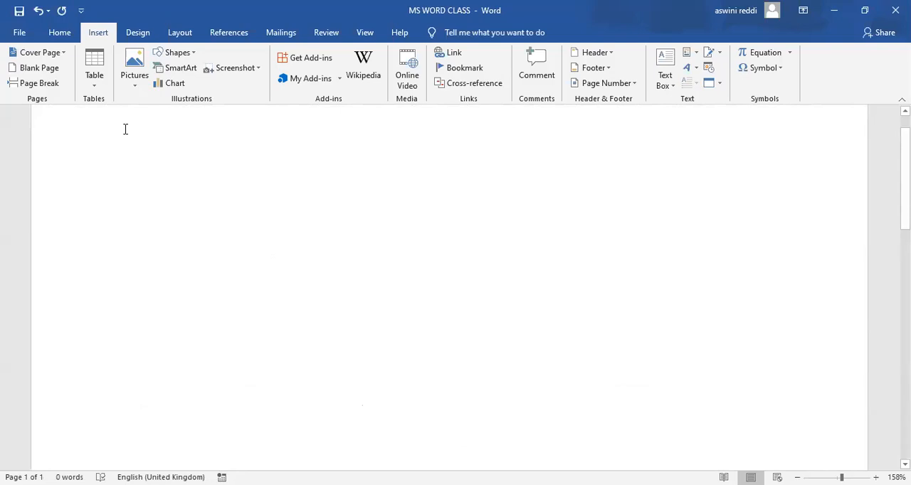
Insert a table with five columns and four rows on the empty page.
click(96, 88)
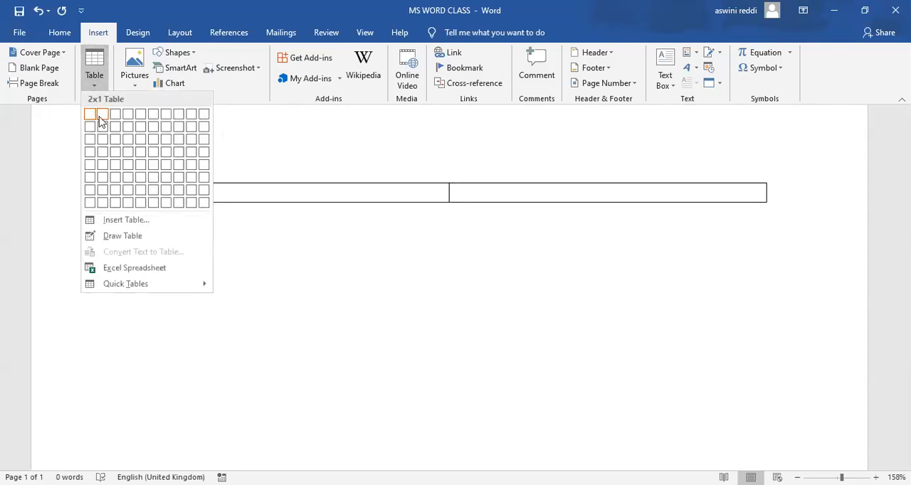
click(142, 152)
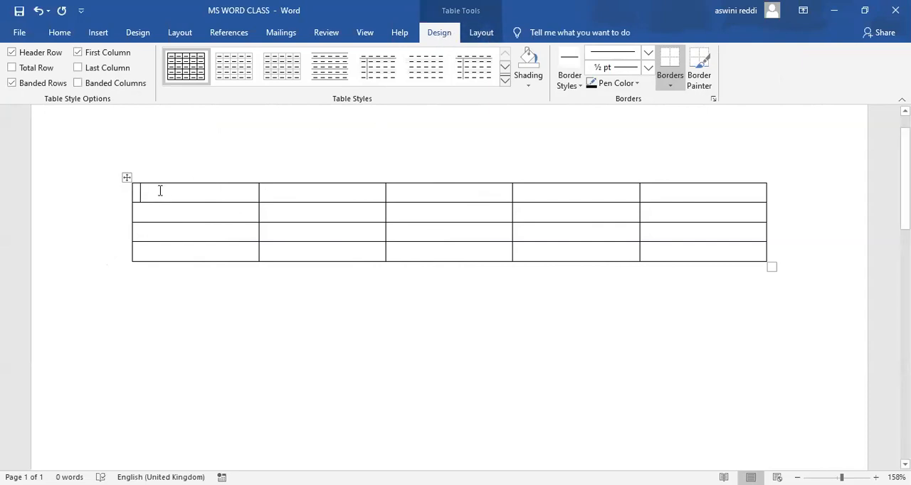
click(170, 300)
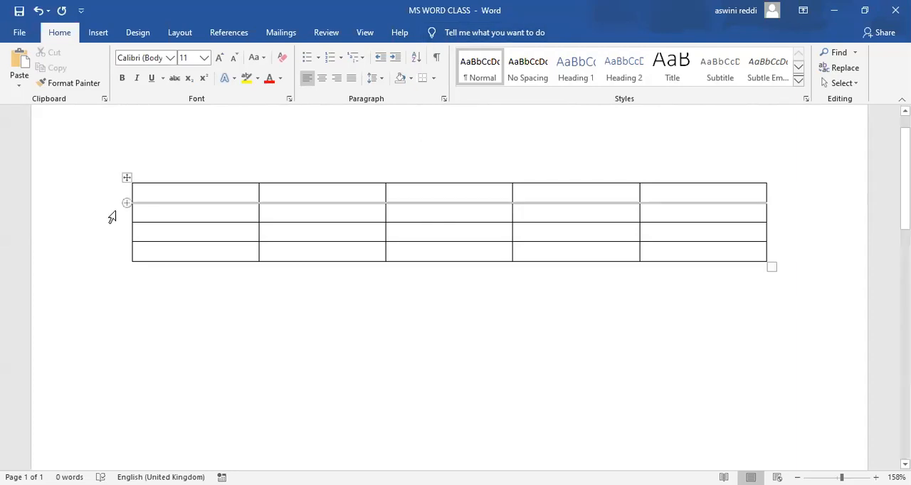
Select the whole table, select only its third column, and clear the selection by placing the cursor in a cell.
click(149, 191)
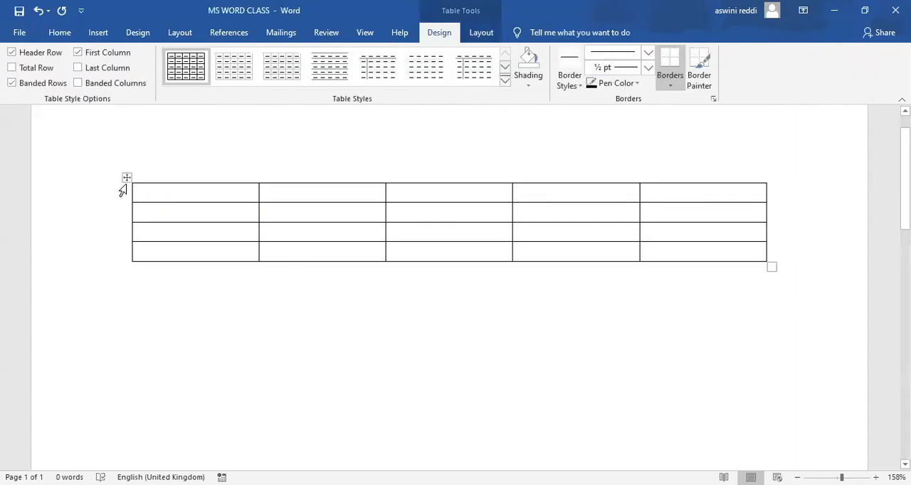
click(127, 178)
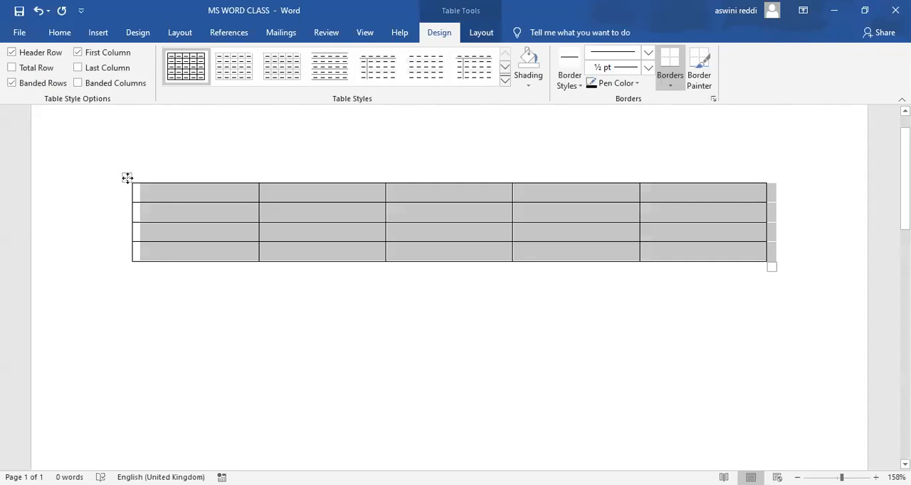
click(448, 148)
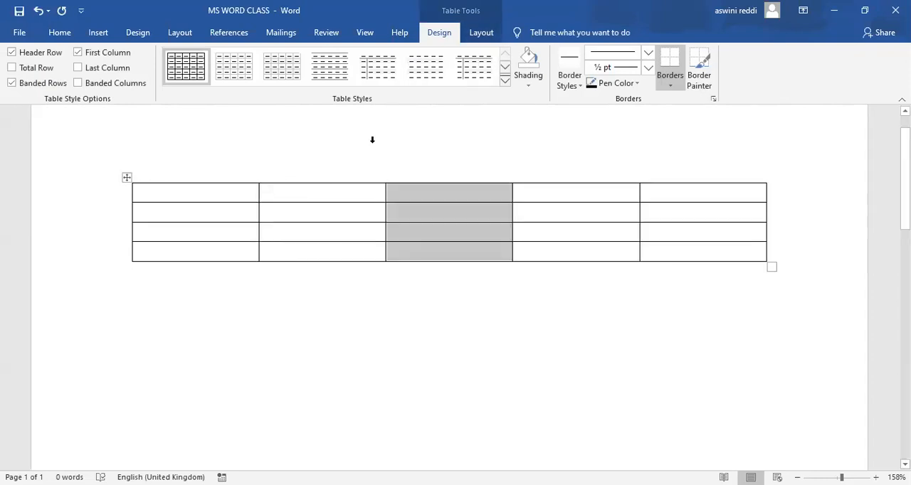
click(446, 73)
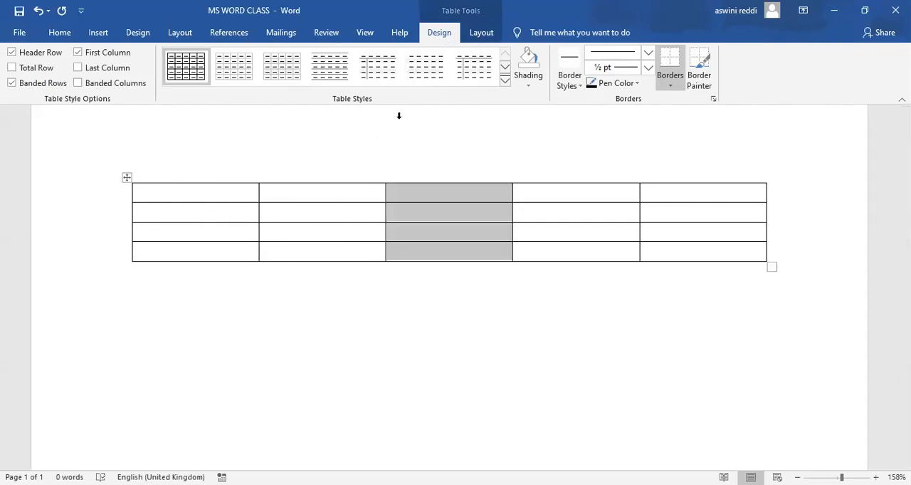
click(236, 237)
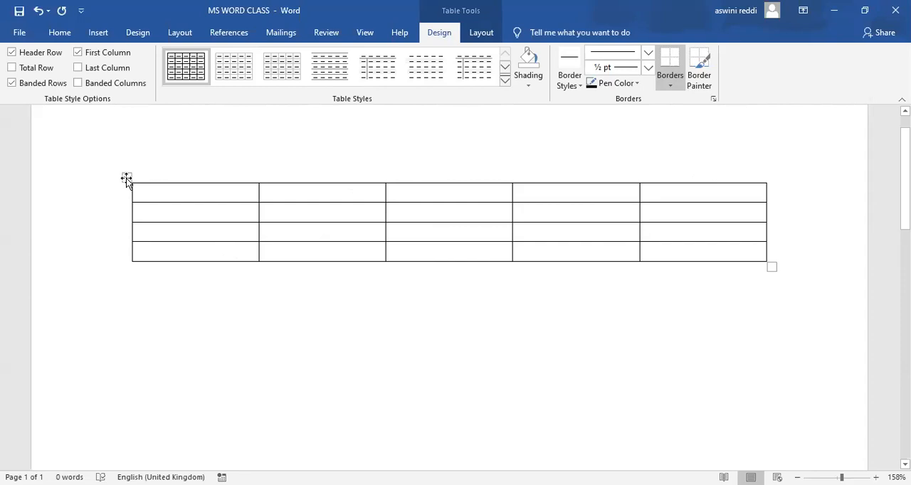
Move the table a little down the page and move it back up to about its original position.
drag(126, 178, 118, 237)
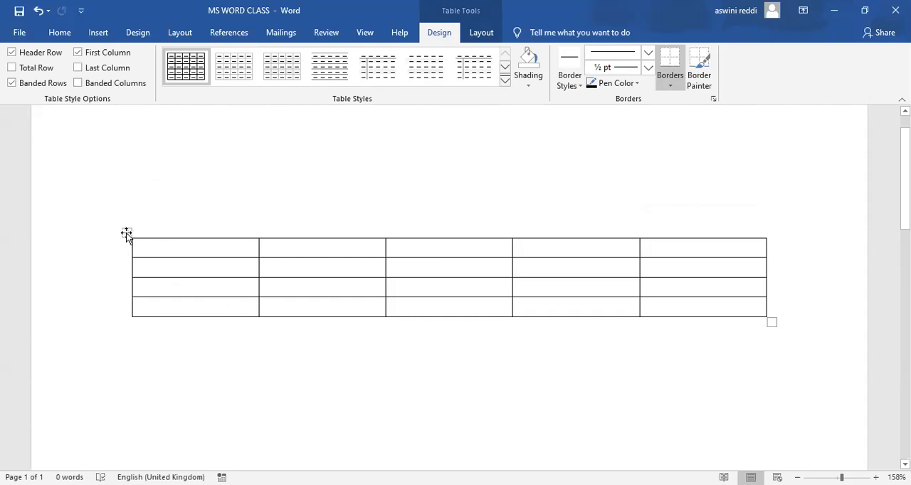
drag(126, 234, 122, 179)
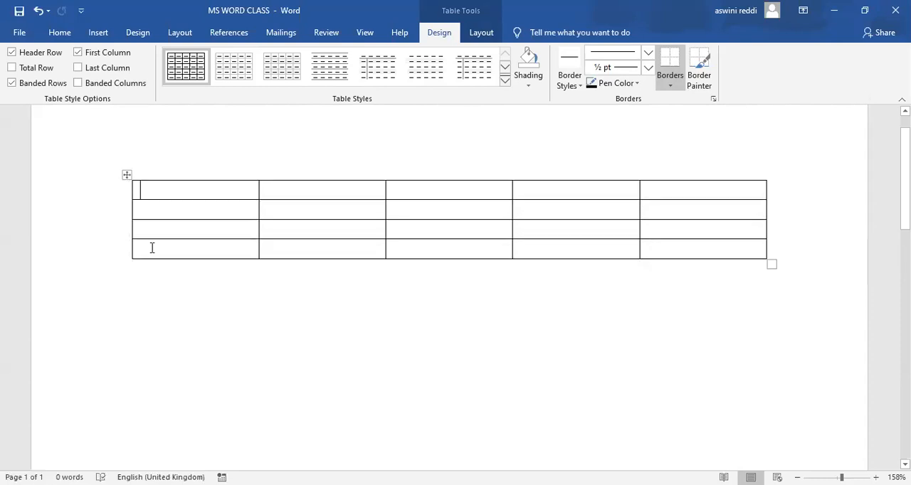
Insert a new row below the table's first row and another one directly below the new row.
mouse_move(127, 201)
click(123, 200)
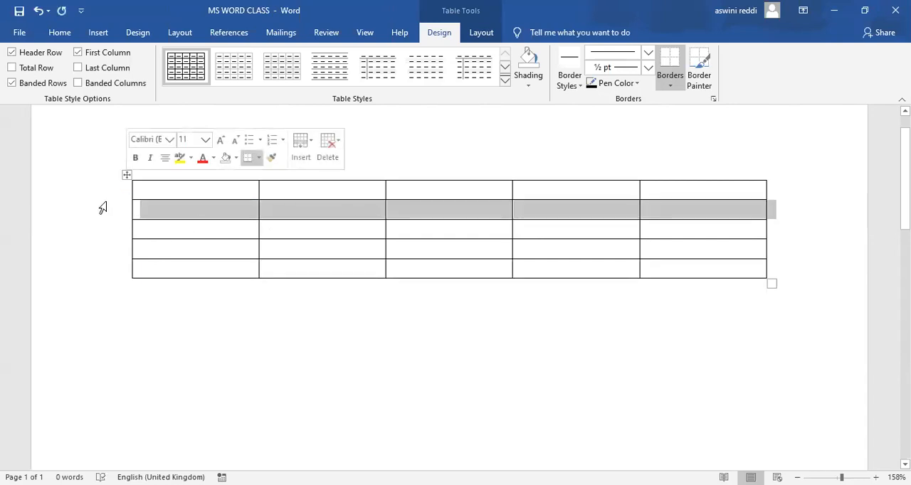
mouse_move(128, 223)
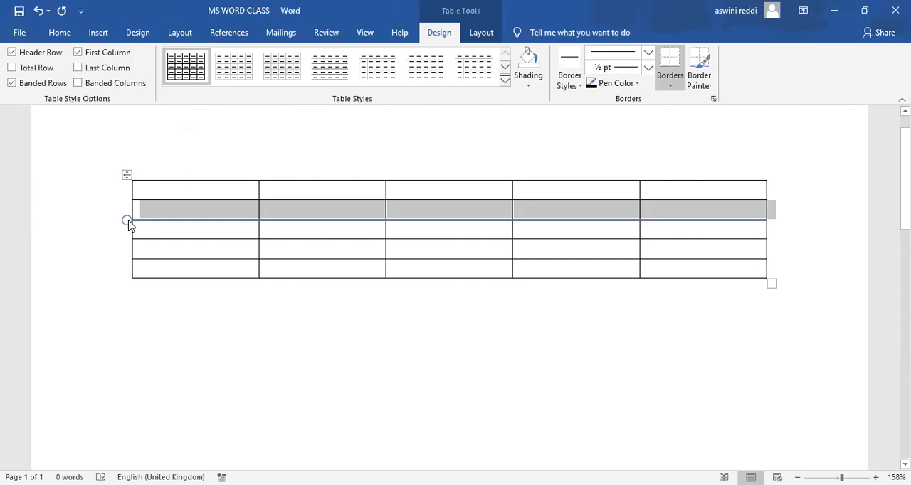
click(127, 222)
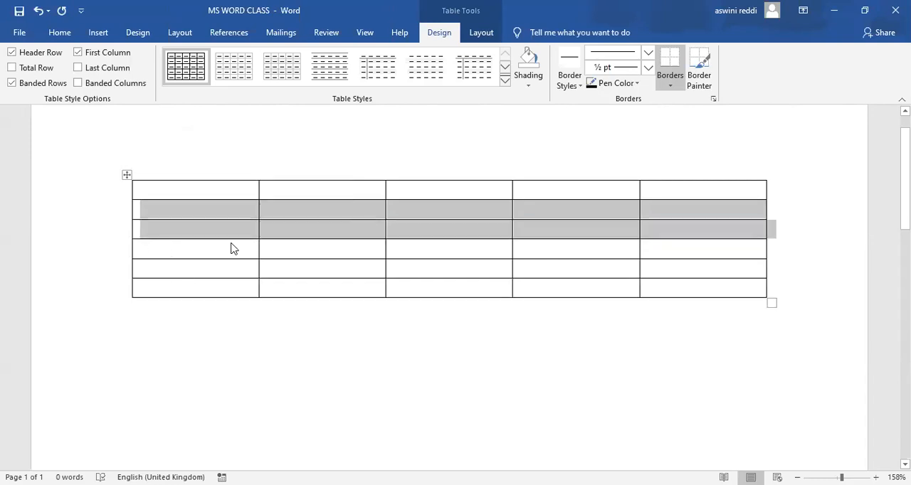
mouse_move(127, 220)
Widen the table's first column by moving its outer edge outward, and narrow it by moving that edge back inward.
drag(132, 192, 84, 195)
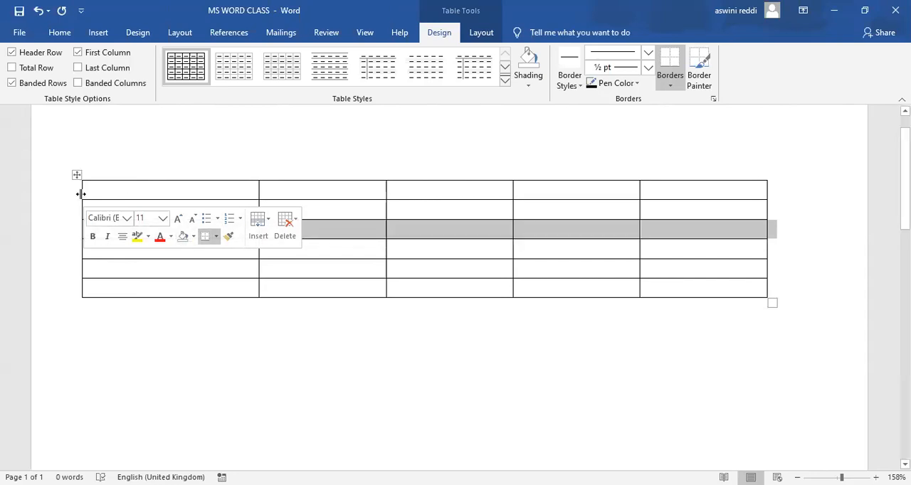
drag(80, 194, 142, 213)
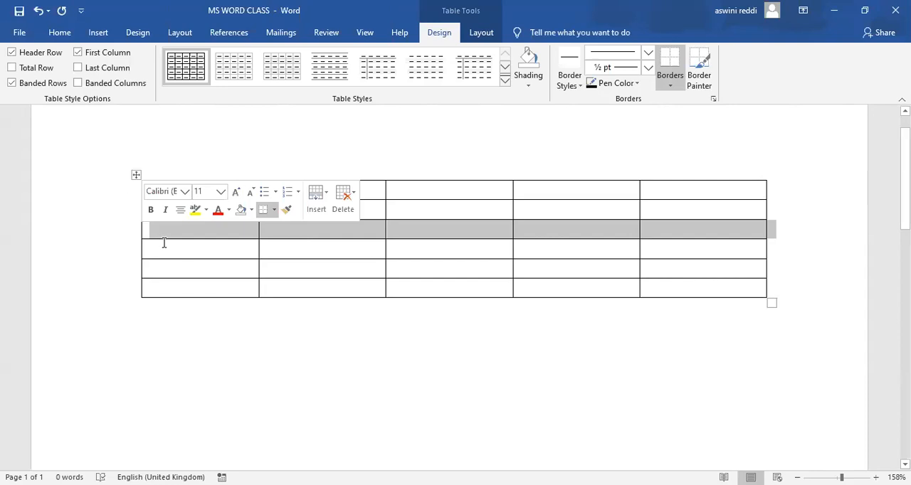
click(232, 249)
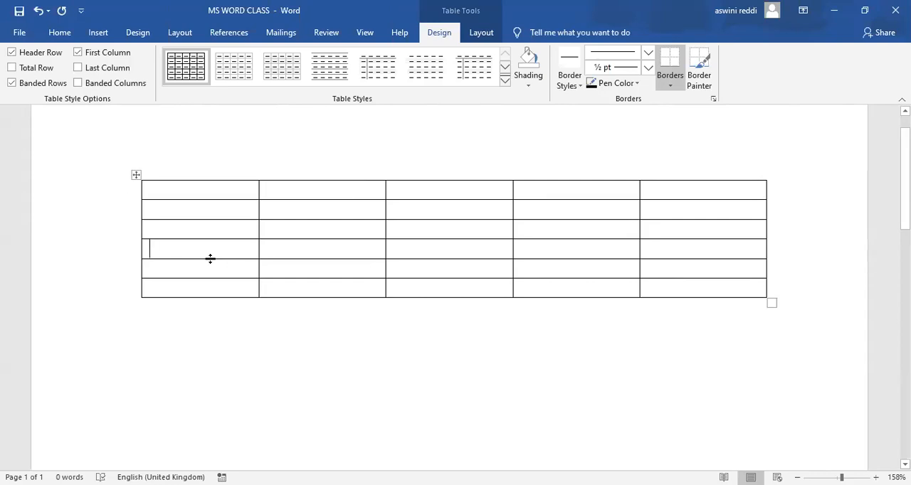
Make the table's fourth row slightly taller, undoing the excess height increase, and enlarge the height of the first row.
drag(209, 262, 211, 294)
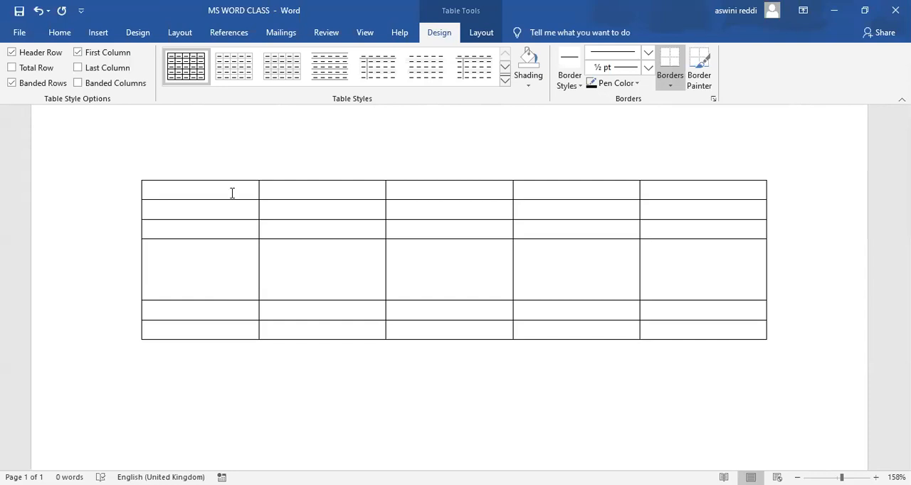
key(ctrl+z)
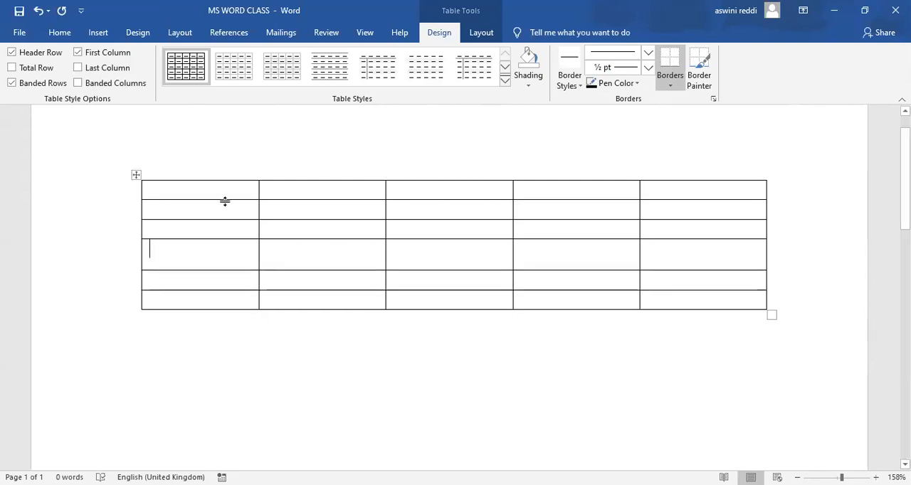
drag(225, 202, 222, 230)
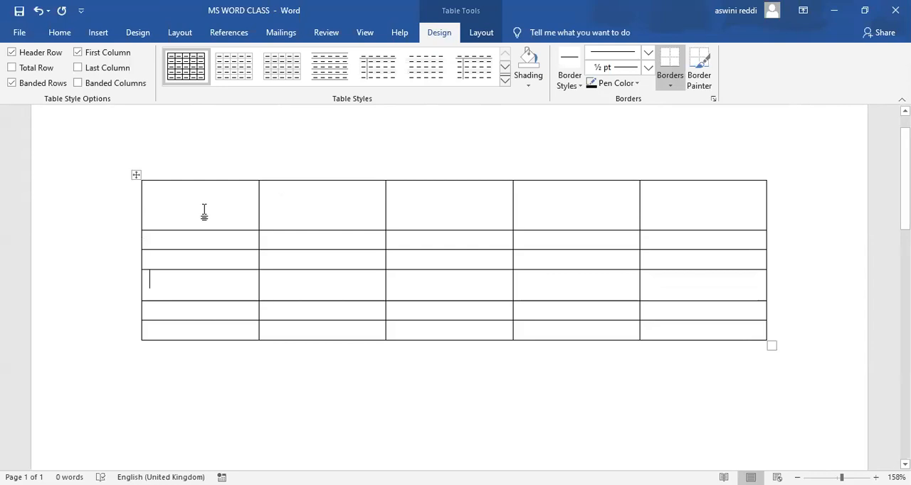
Select the table's first row, its first column and the whole table in turn, clearing the selection each time.
click(140, 209)
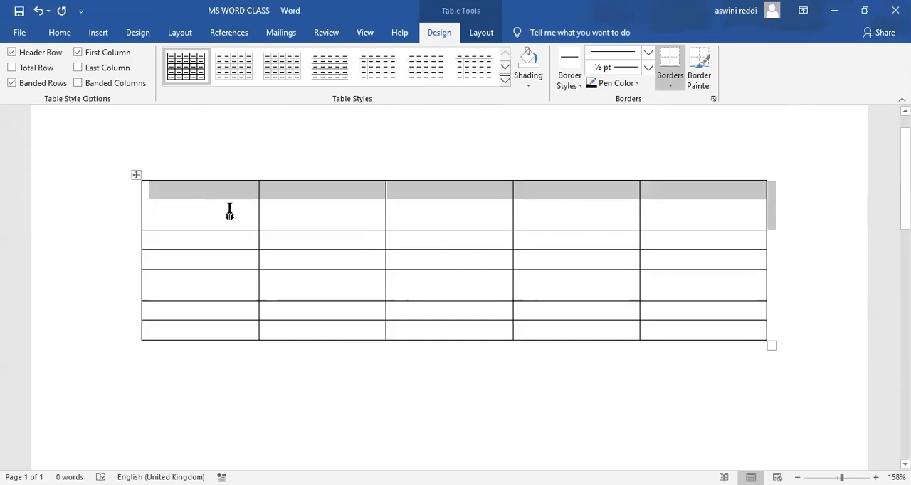
click(232, 168)
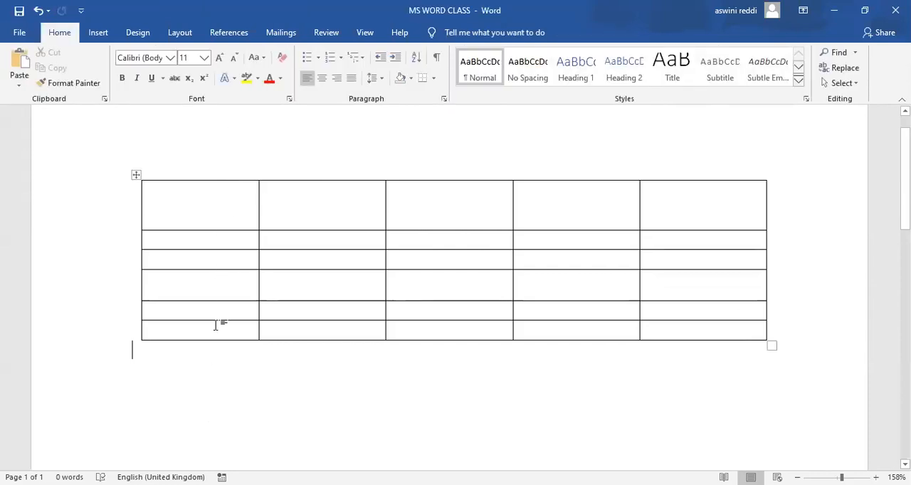
click(210, 177)
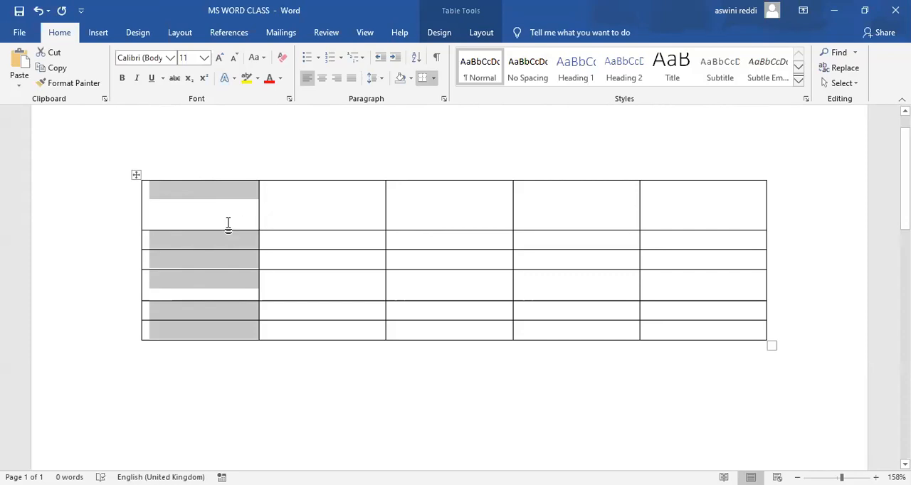
click(207, 155)
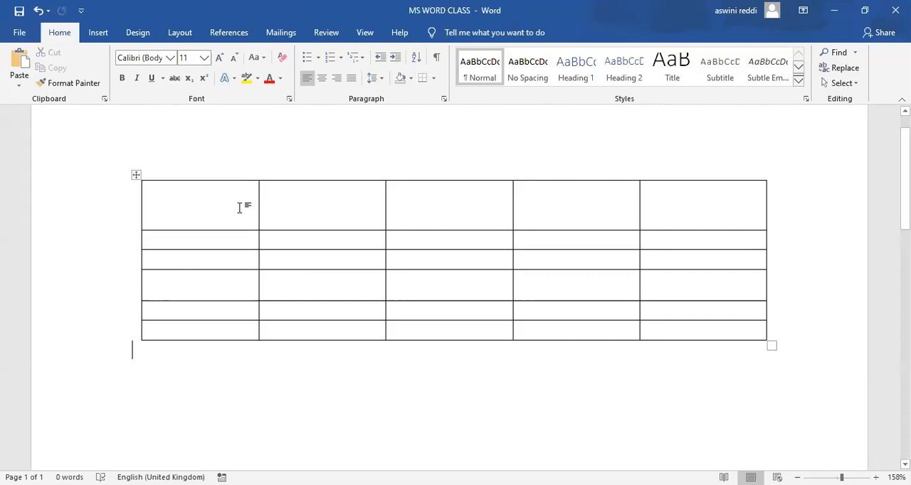
click(135, 175)
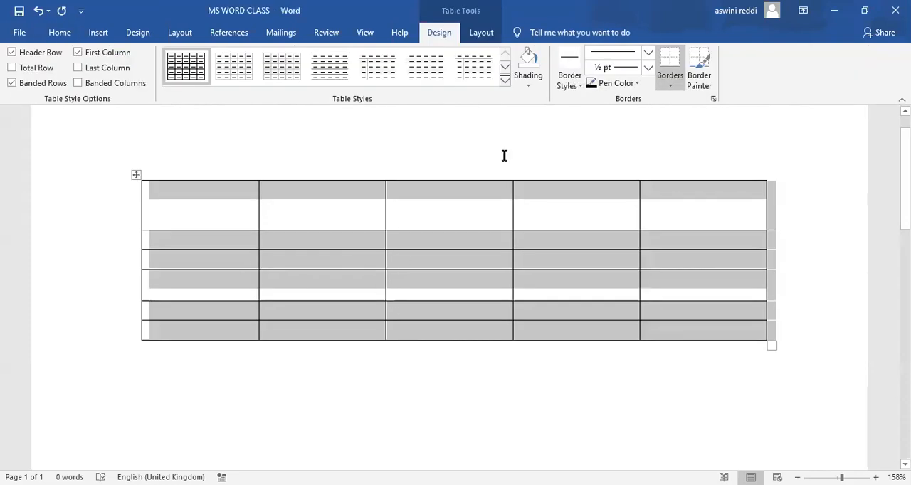
click(440, 214)
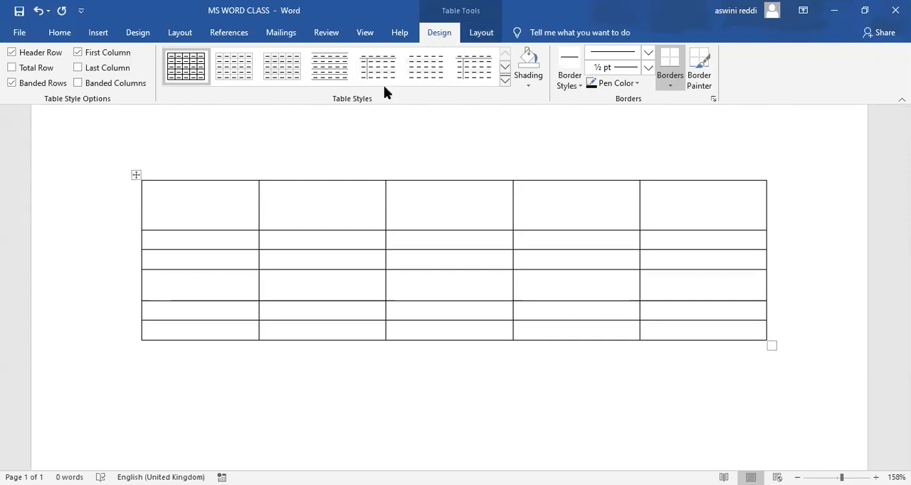
Apply the blue grid table style with a solid blue header row and light blue banded rows to the table.
click(171, 200)
click(505, 81)
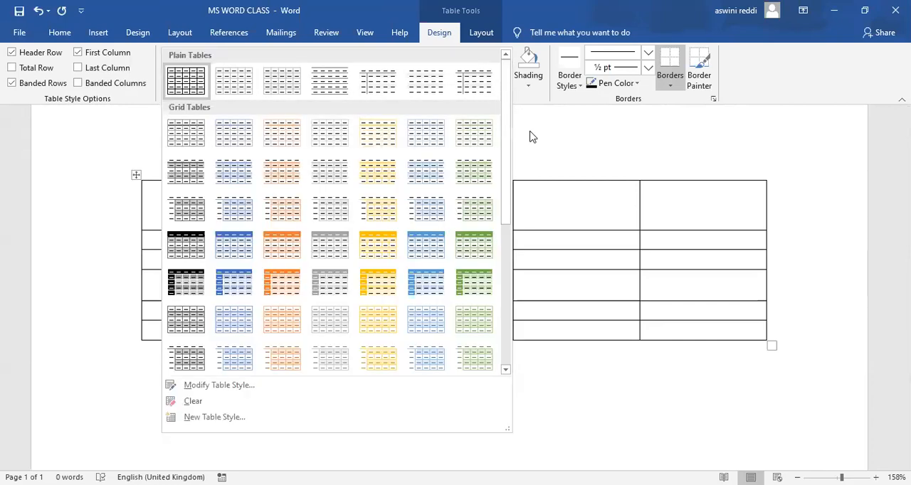
click(506, 84)
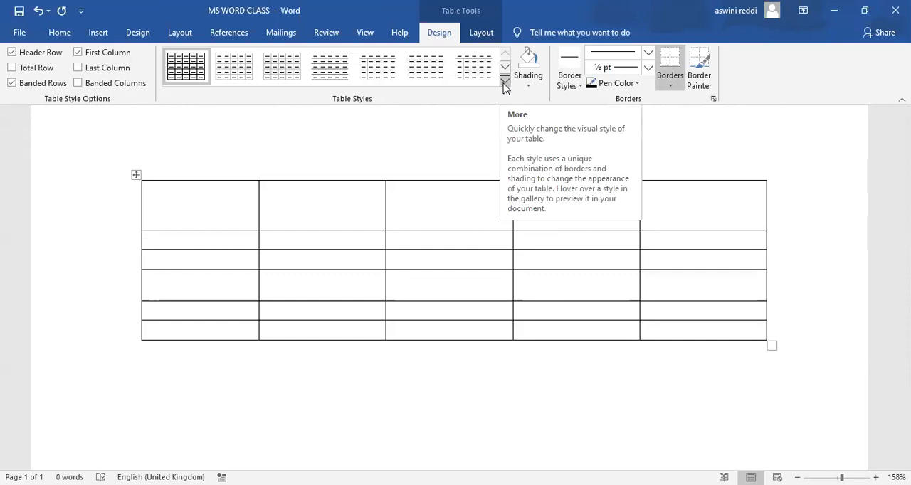
click(504, 83)
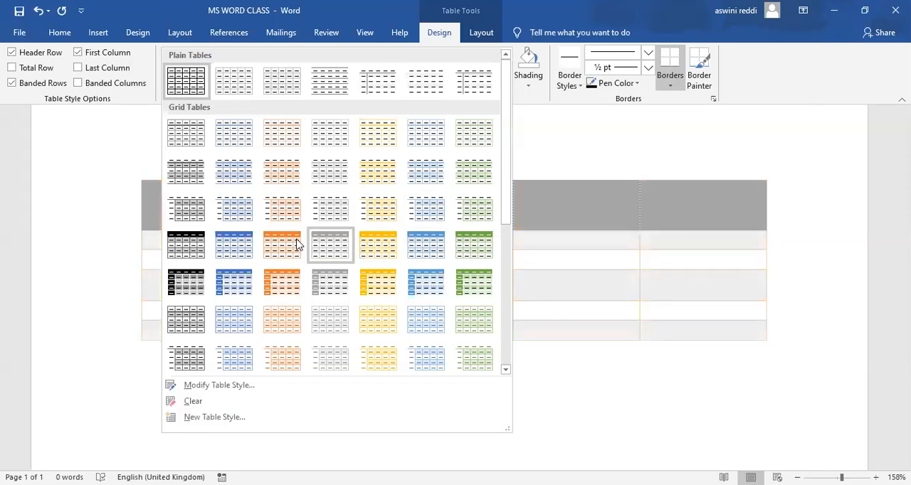
click(237, 252)
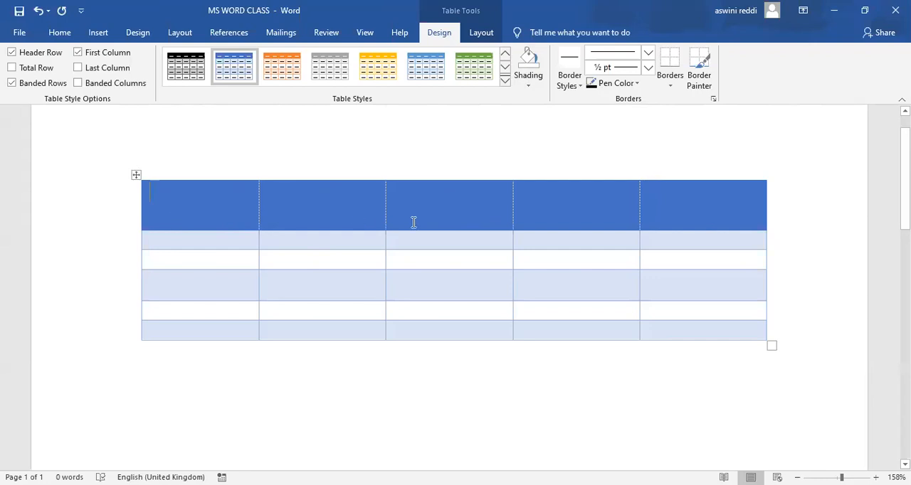
Select the table's header row and shade it with a light green theme color.
mouse_move(140, 217)
click(140, 211)
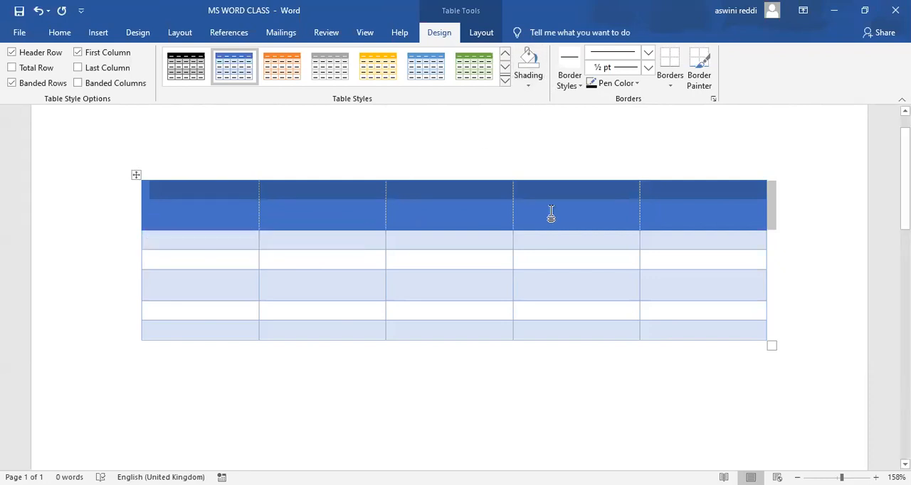
click(528, 88)
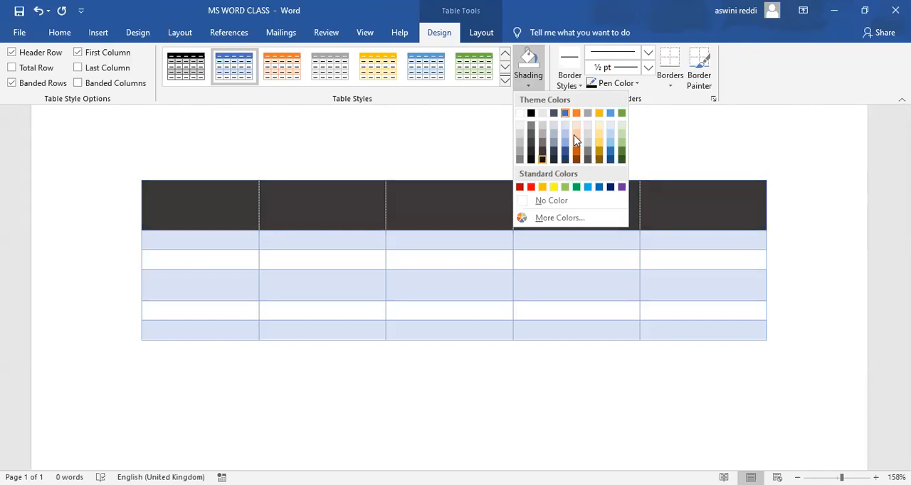
click(623, 149)
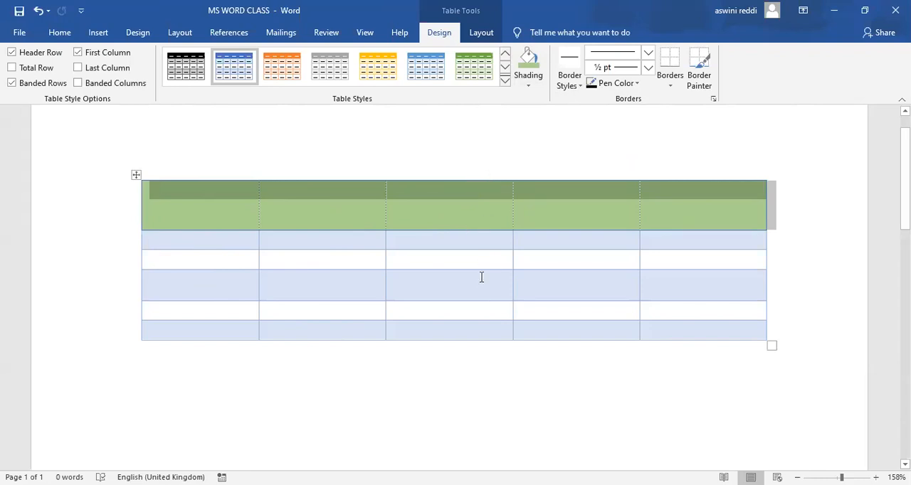
Shade the table's third column with a medium-light blue theme color and undo that shading.
click(449, 178)
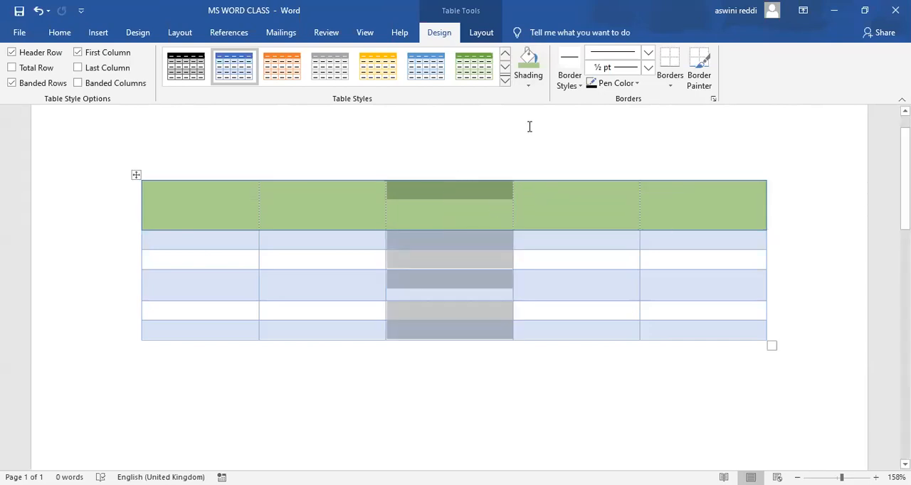
click(528, 92)
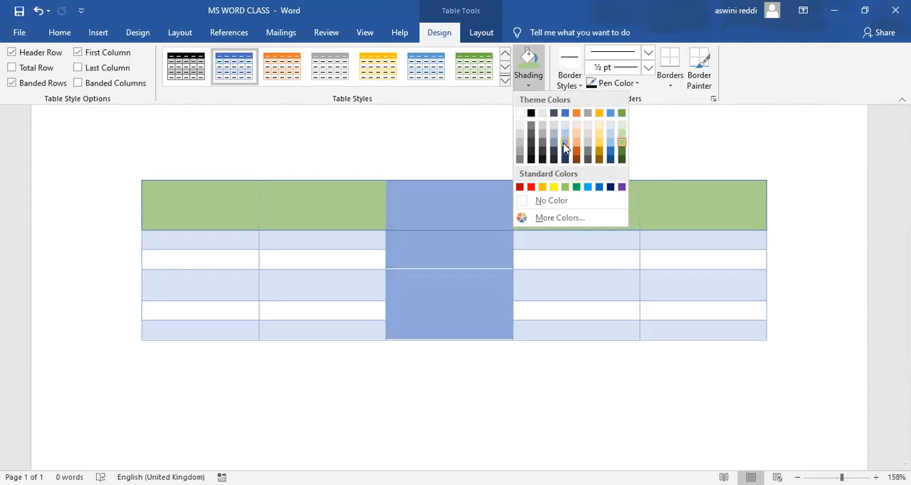
click(565, 146)
click(503, 138)
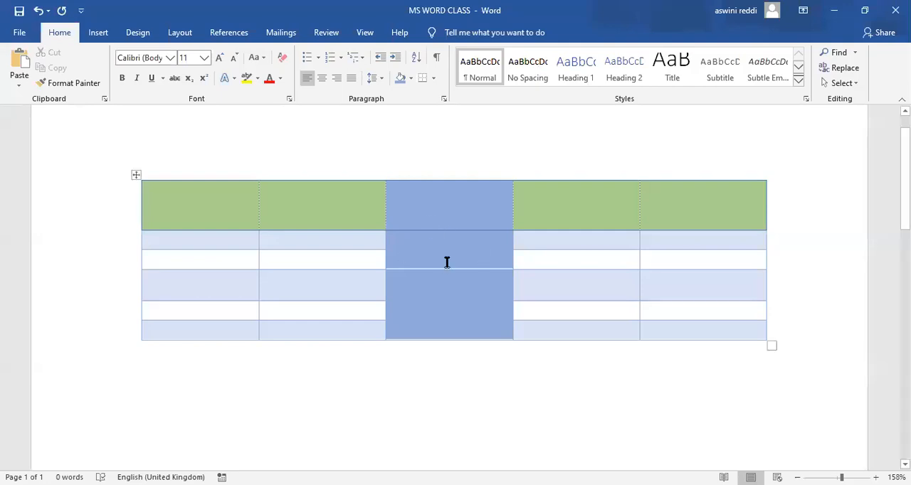
key(ctrl+z)
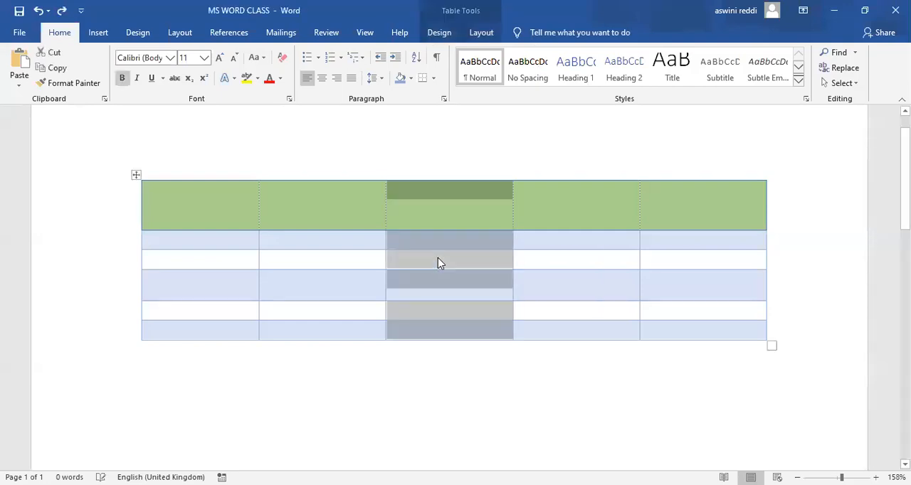
Insert a new column after the third column, undo the insertion, and clear the selection by placing the cursor below the table.
click(514, 176)
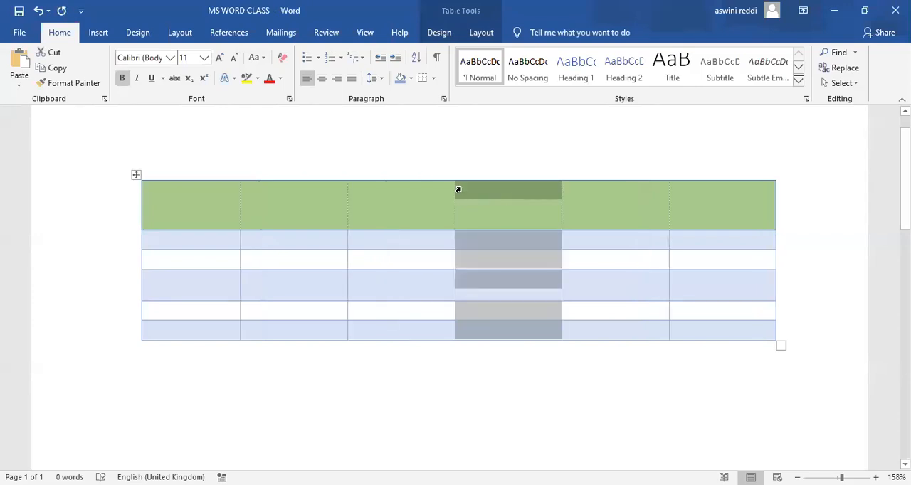
key(ctrl+z)
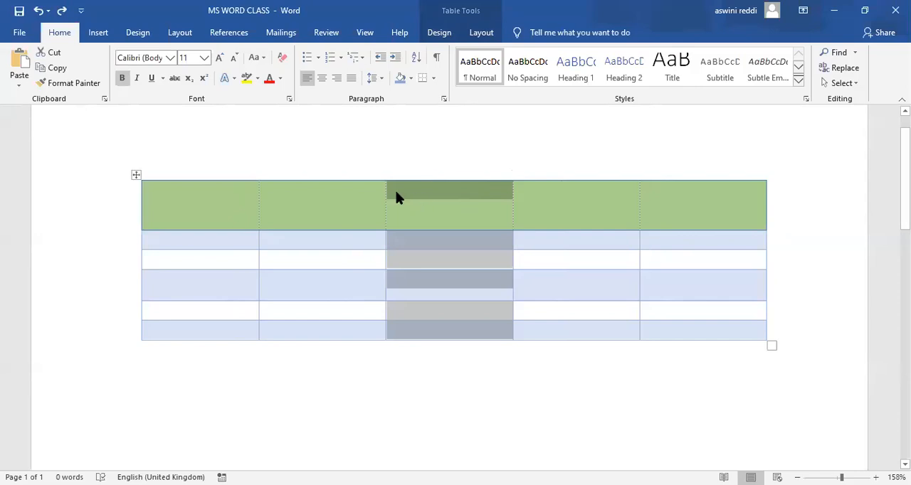
click(442, 38)
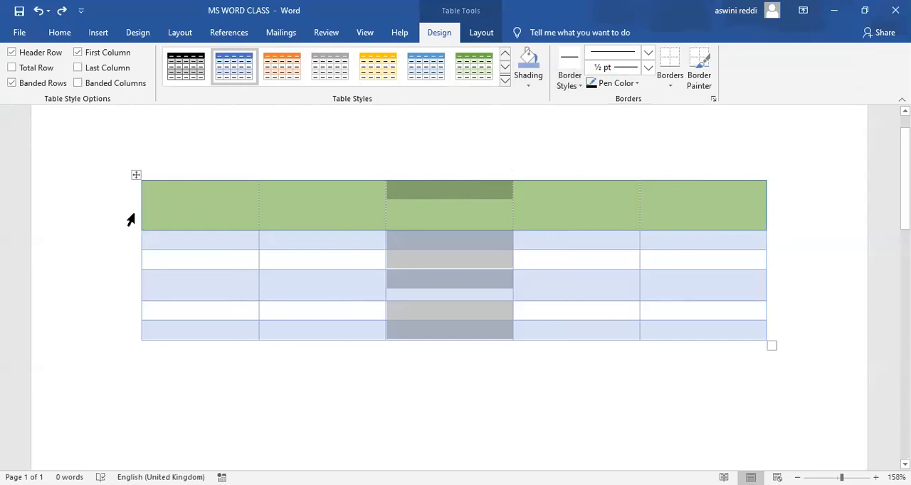
click(201, 377)
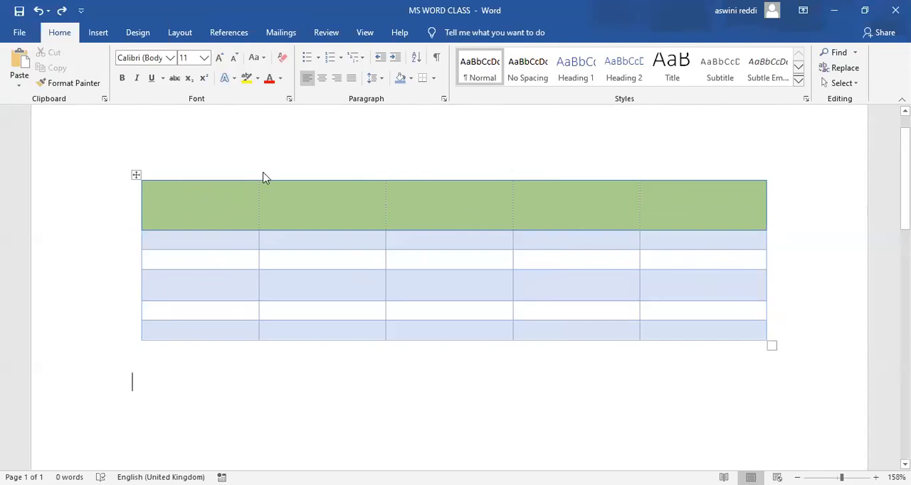
Choose the green 1½ pt single-line border style and paint it along the top edge of every header row cell.
mouse_move(259, 177)
click(218, 219)
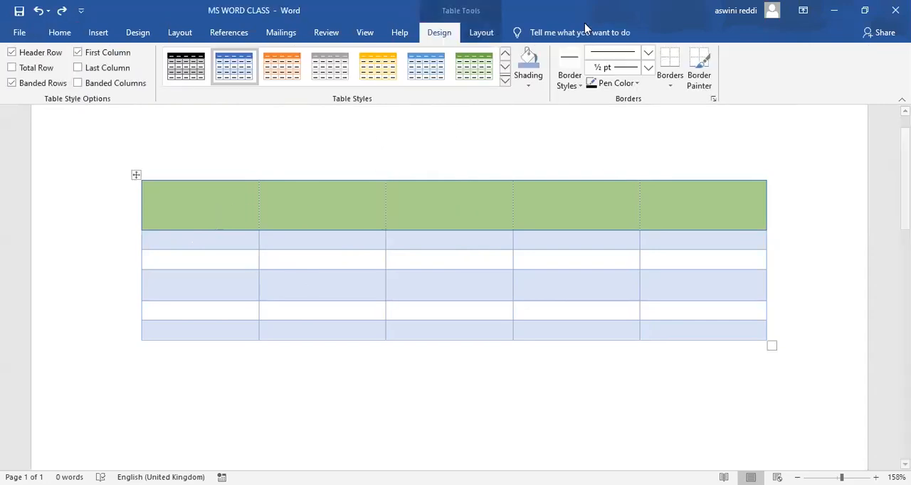
click(579, 86)
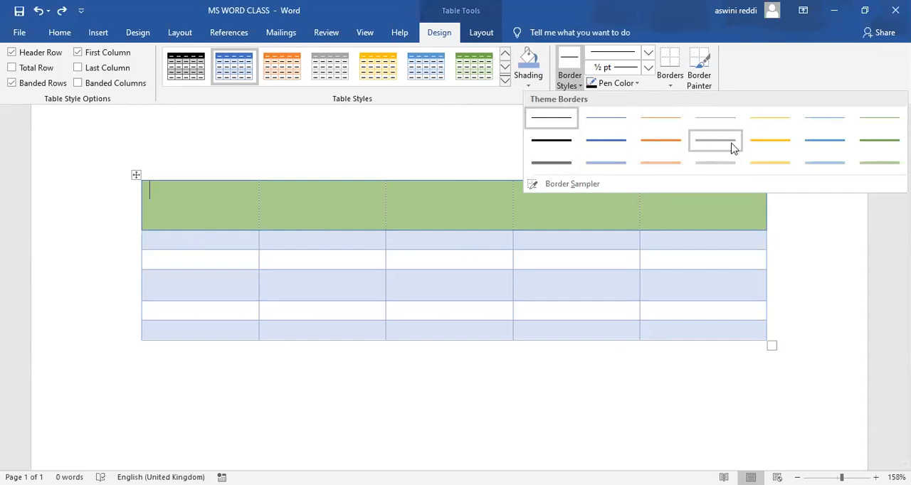
click(872, 146)
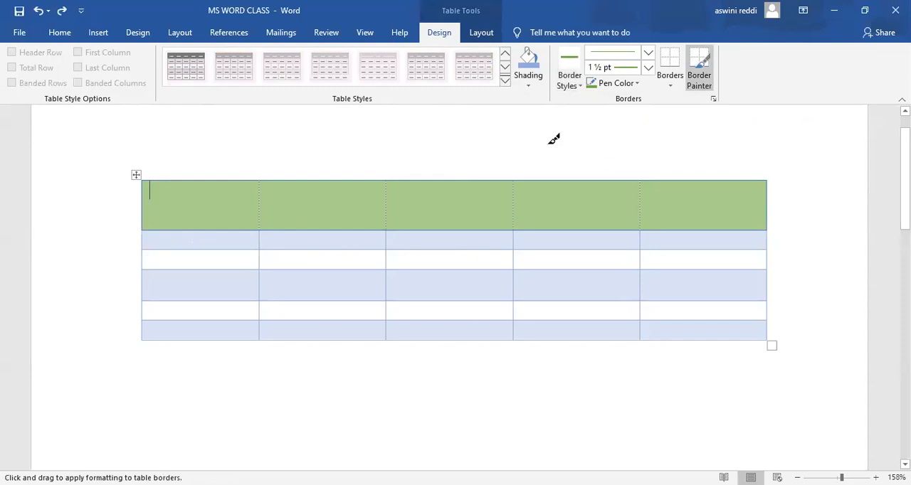
click(226, 179)
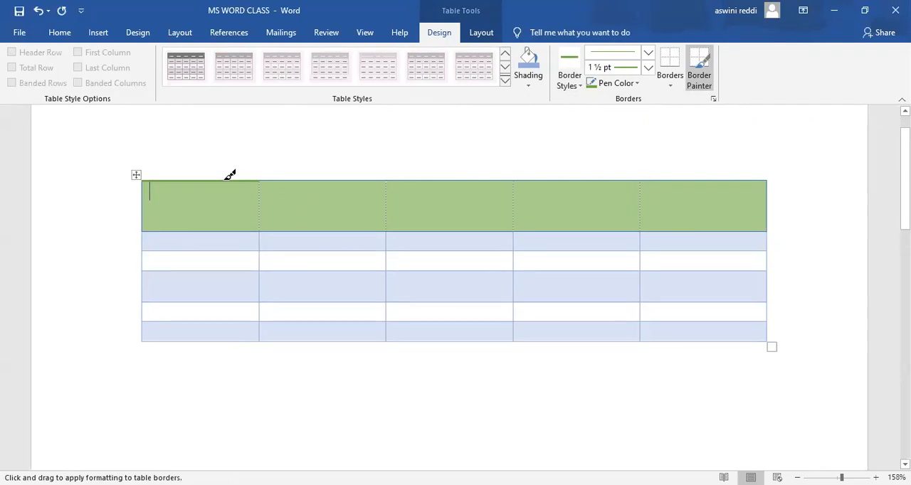
click(289, 180)
click(413, 180)
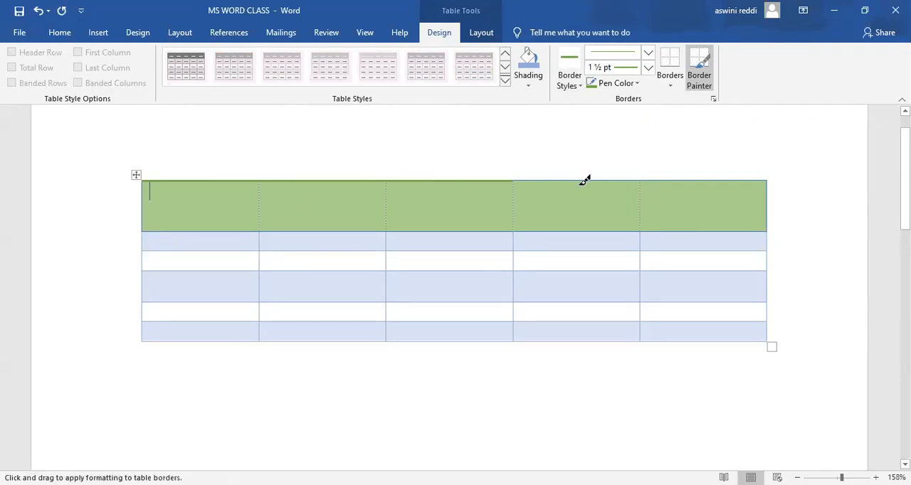
click(585, 179)
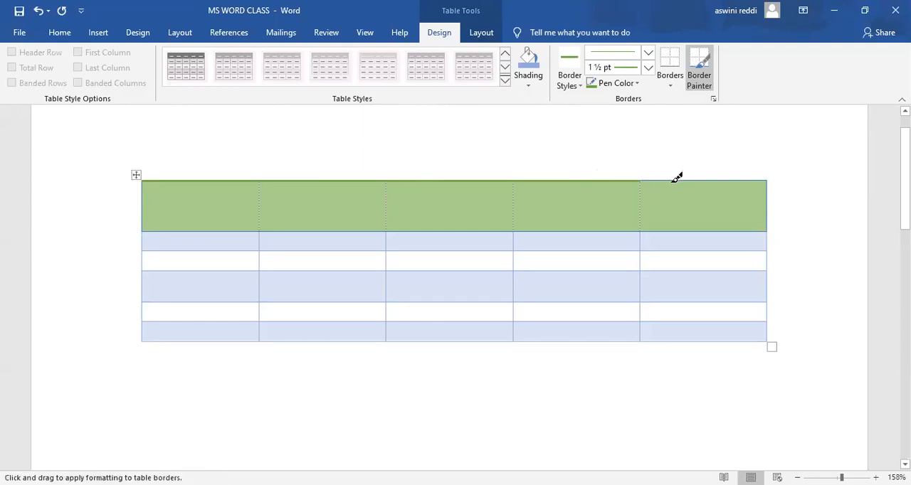
click(678, 179)
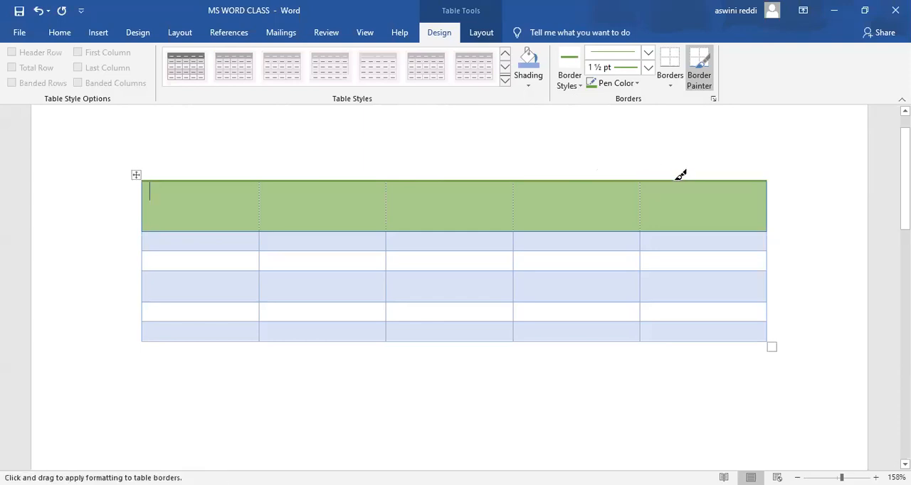
Paint the green 1½ pt border along both outer sides and the whole bottom edge of the header row.
click(769, 202)
click(143, 199)
click(172, 229)
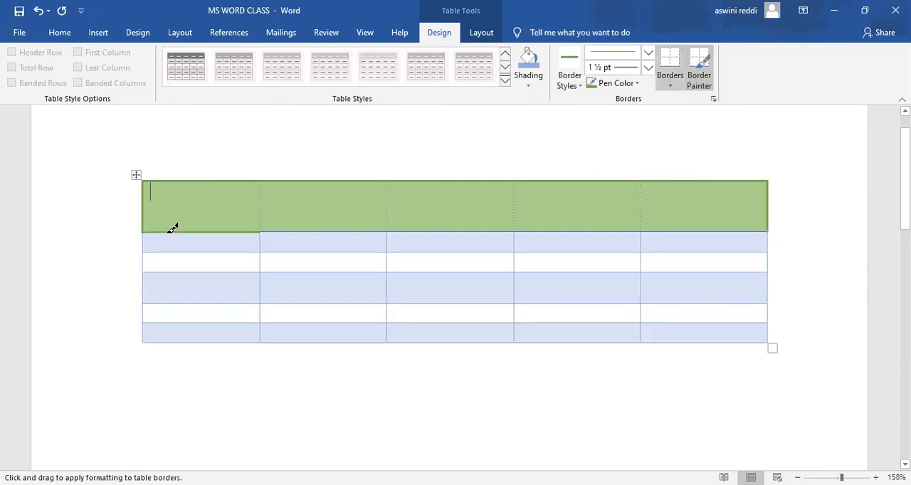
click(285, 231)
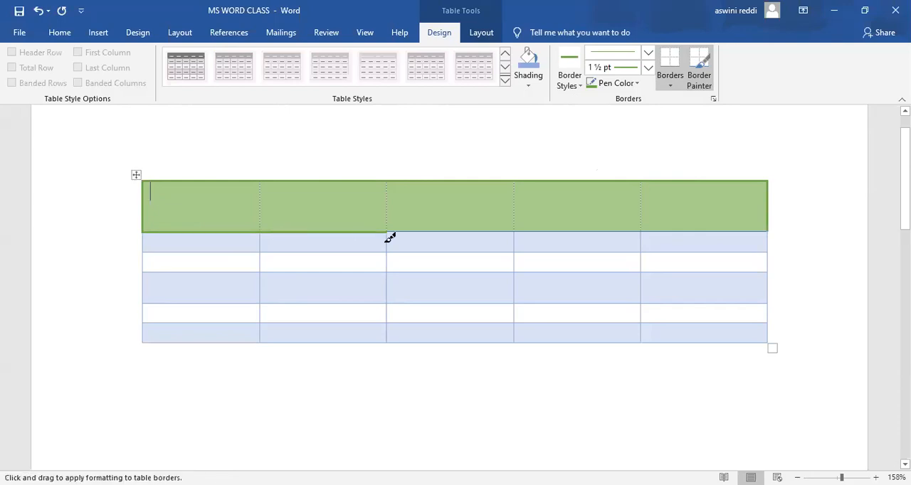
click(427, 231)
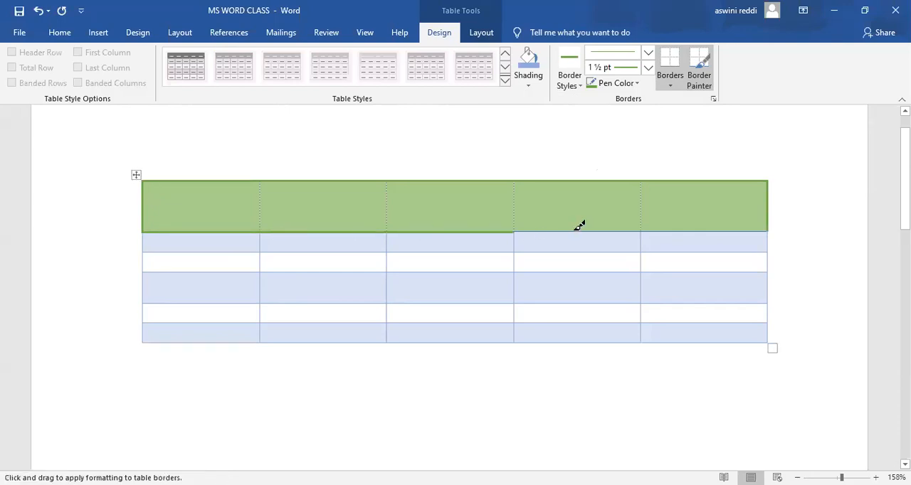
click(578, 232)
click(671, 228)
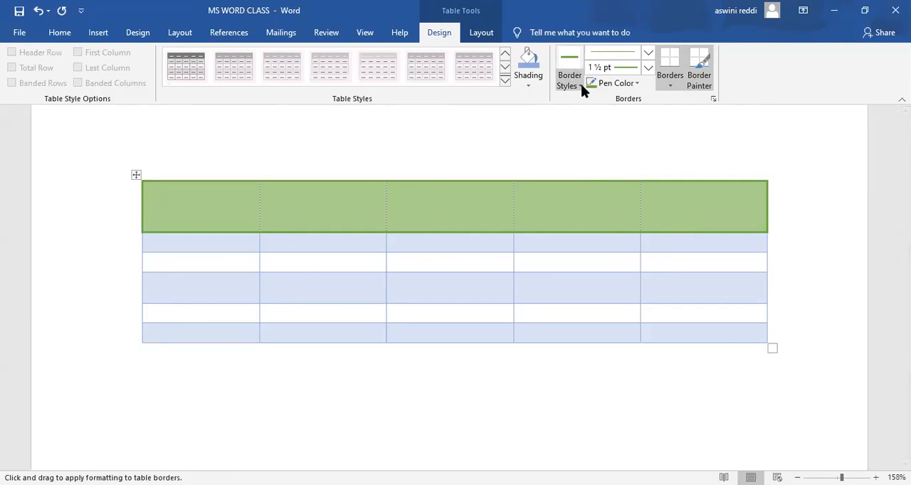
Choose the gold ½ pt double-line border style and paint it along the outer sides and whole bottom edge of the second row.
click(648, 71)
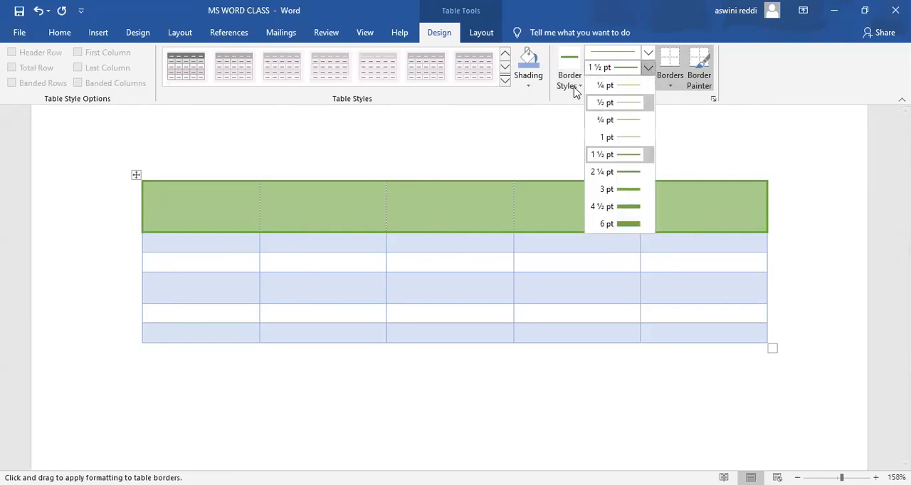
click(575, 89)
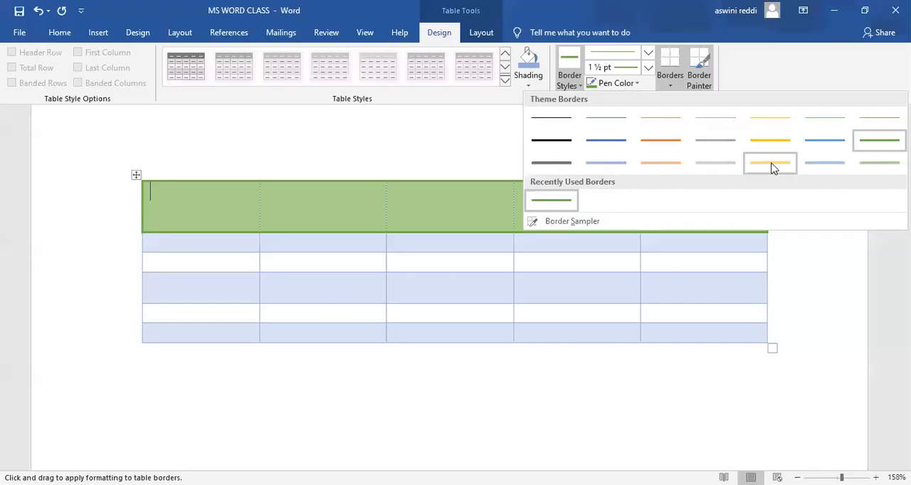
click(772, 165)
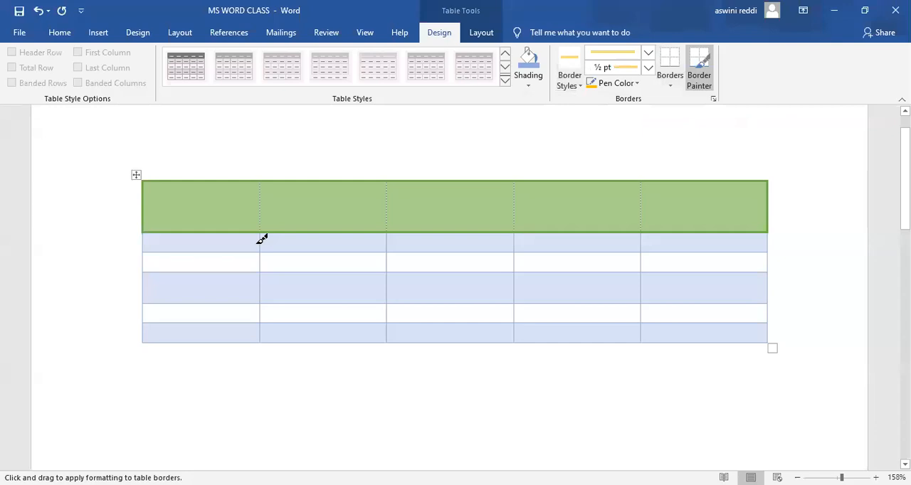
drag(145, 240, 146, 248)
click(145, 252)
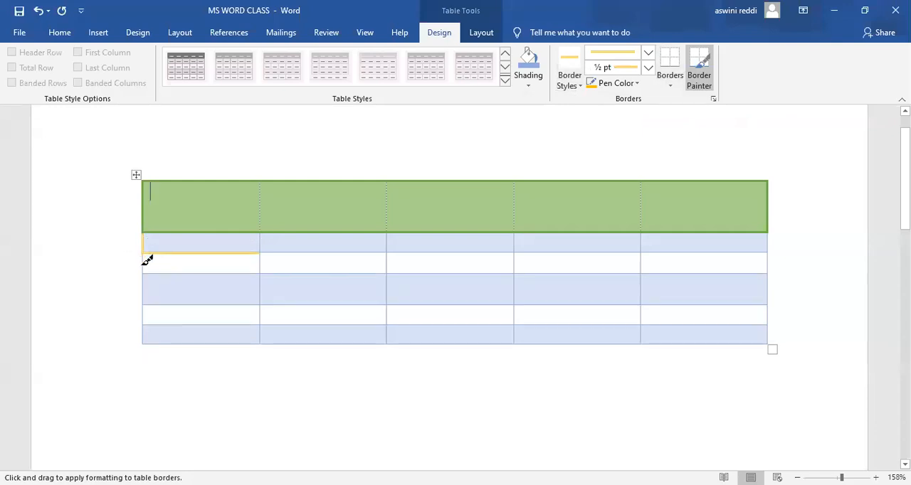
click(299, 253)
click(422, 252)
click(550, 249)
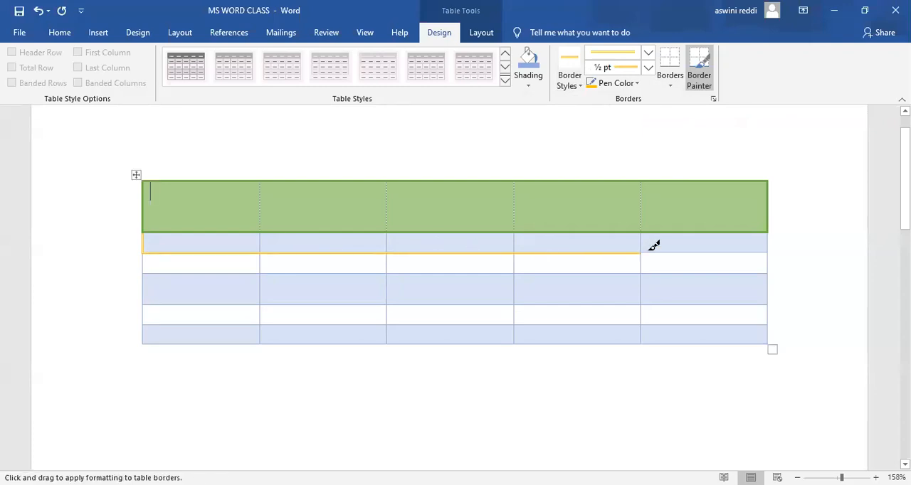
click(665, 250)
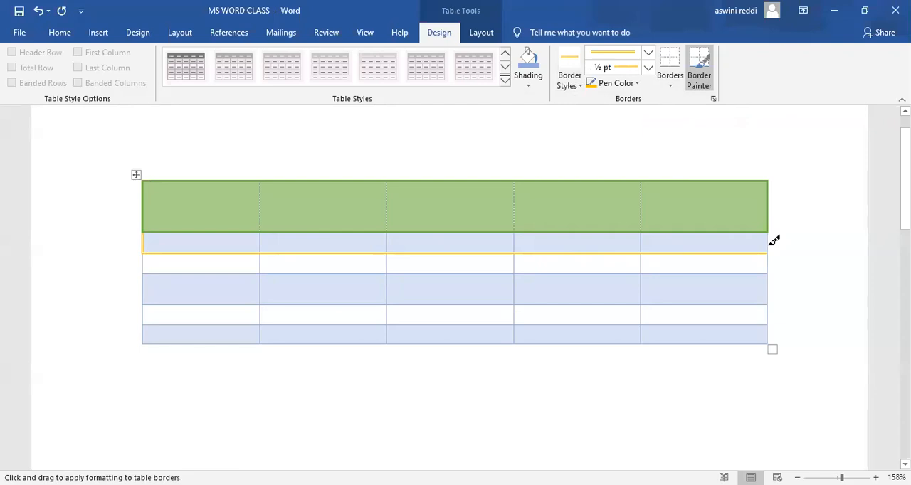
Paint the gold double-line border on all four vertical dividers between the second row's cells.
click(262, 243)
click(390, 242)
click(517, 243)
click(643, 242)
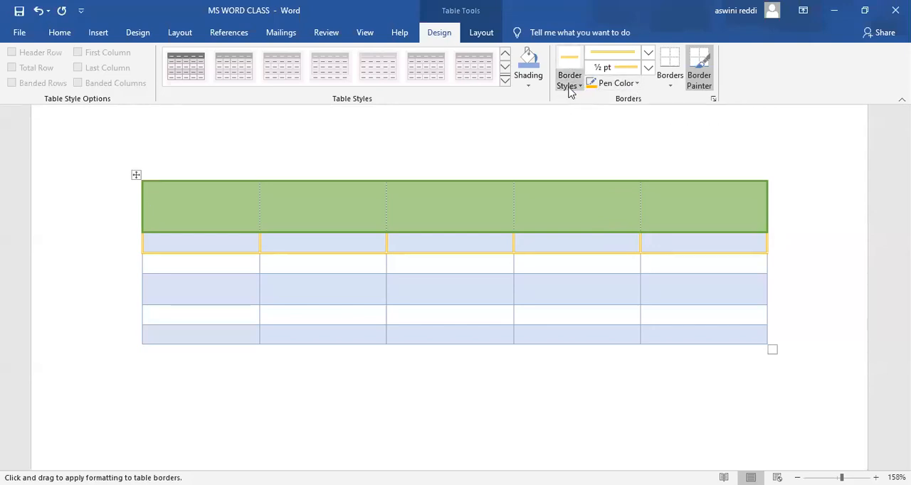
Set the pen color to a dark orange theme shade and paint the outer sides and bottom edge of the third row.
click(637, 84)
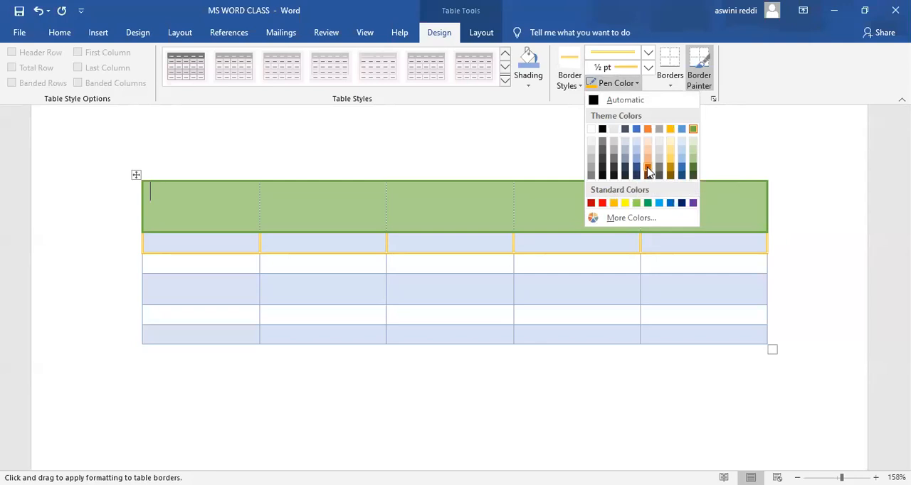
click(648, 171)
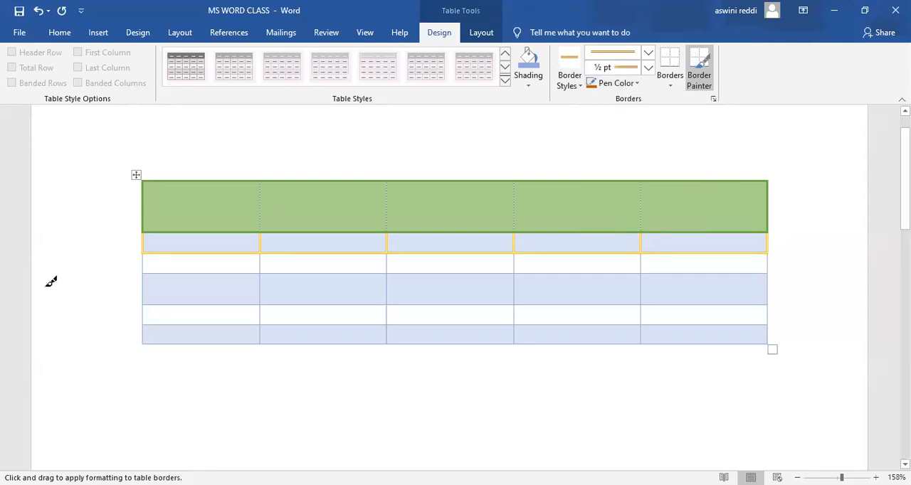
click(143, 262)
click(164, 273)
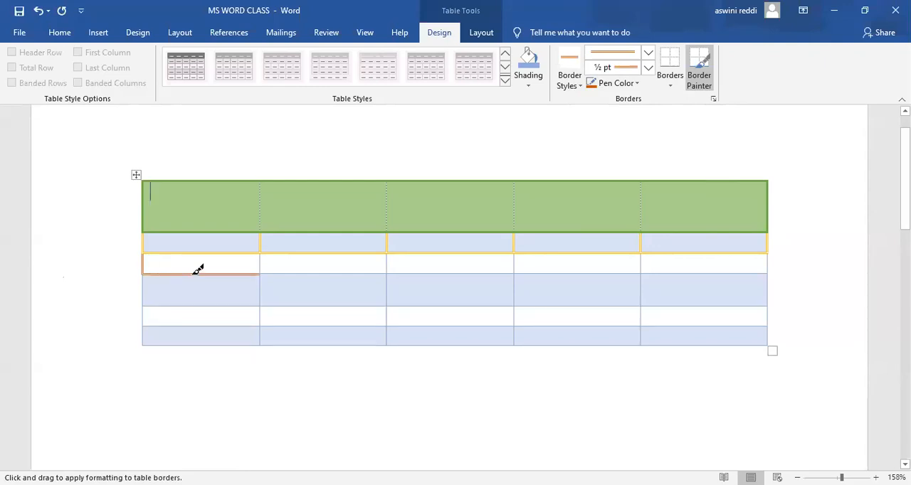
click(275, 273)
click(442, 273)
click(547, 272)
click(675, 273)
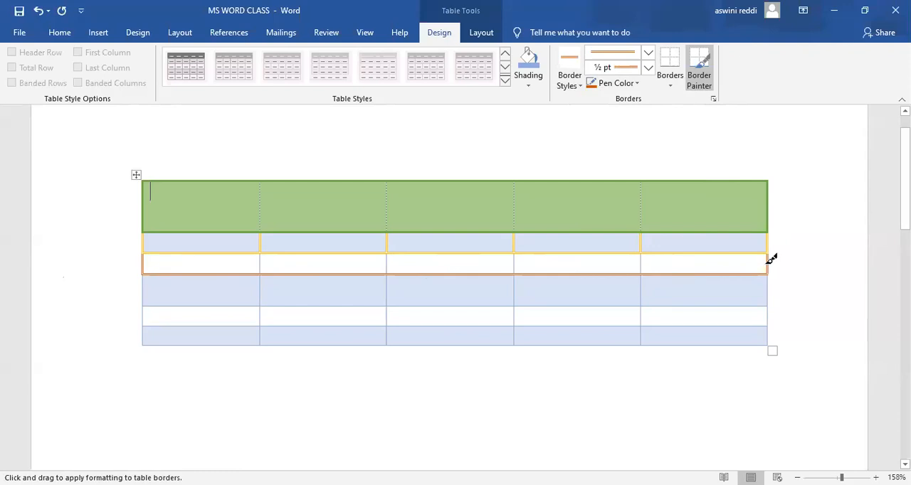
Set a custom blue pen color, #3019BD, and paint the vertical dividers between the third row's cells.
click(637, 84)
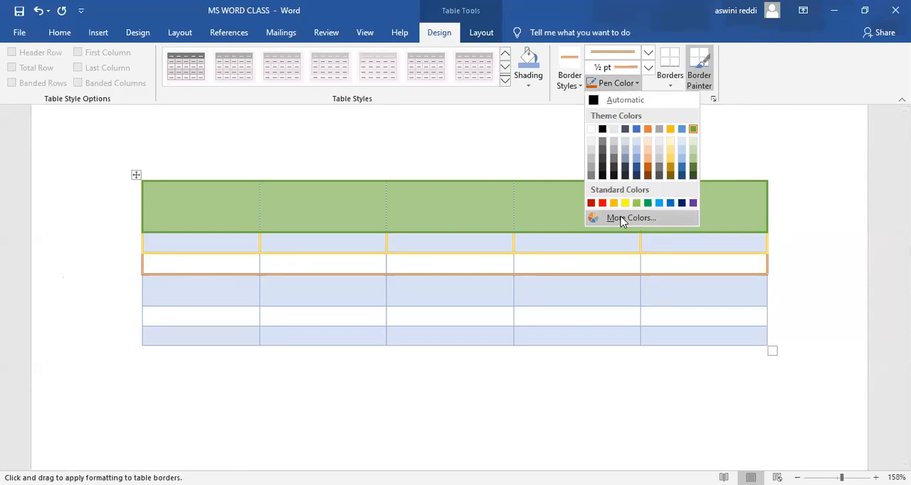
click(621, 220)
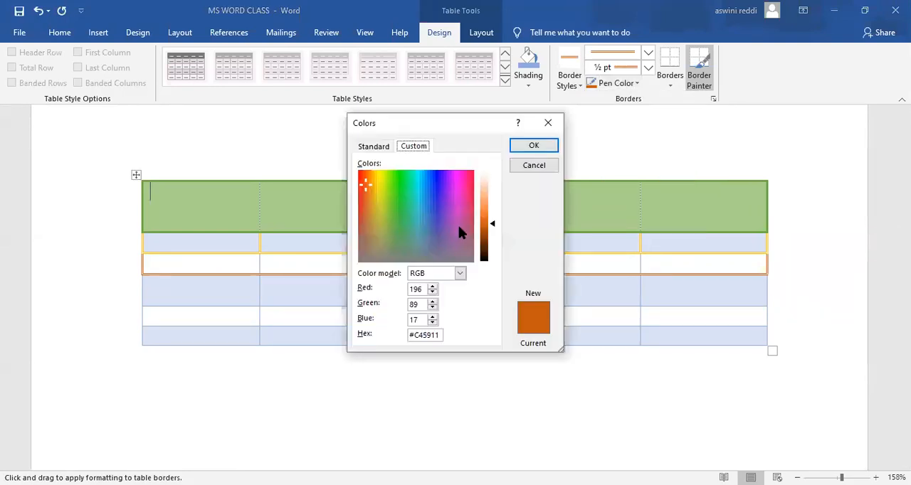
click(438, 191)
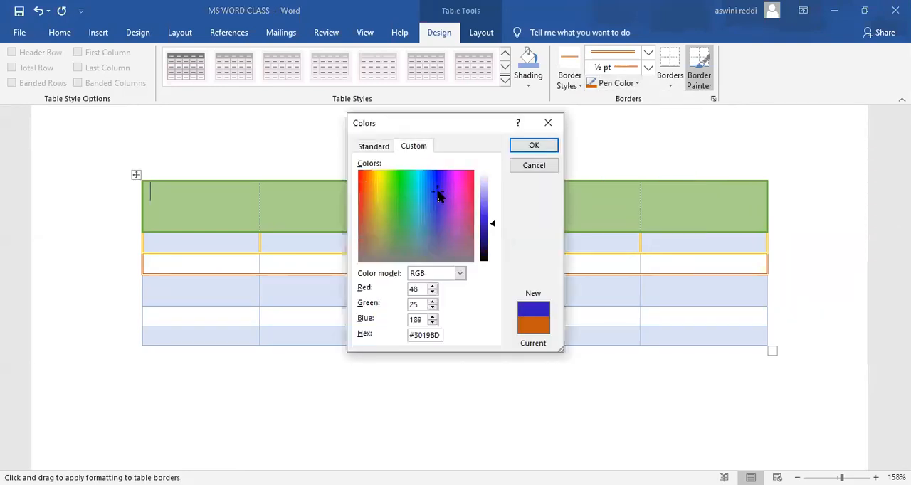
click(545, 146)
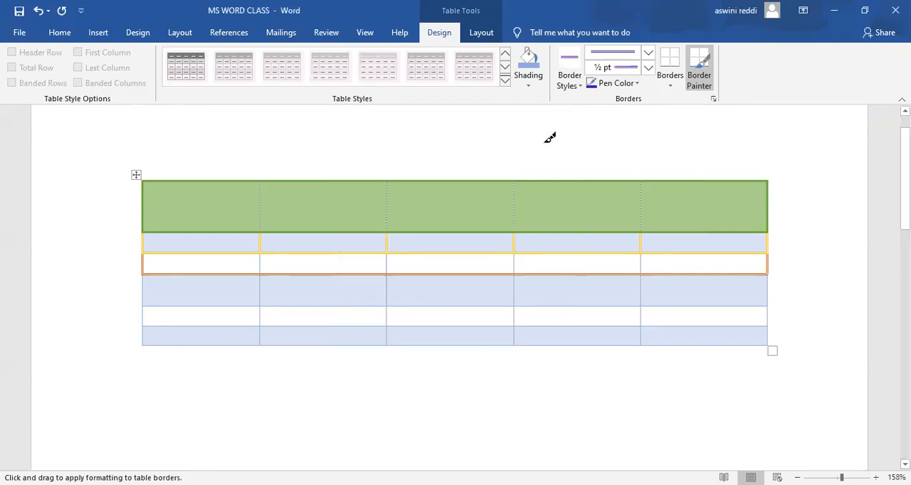
click(261, 264)
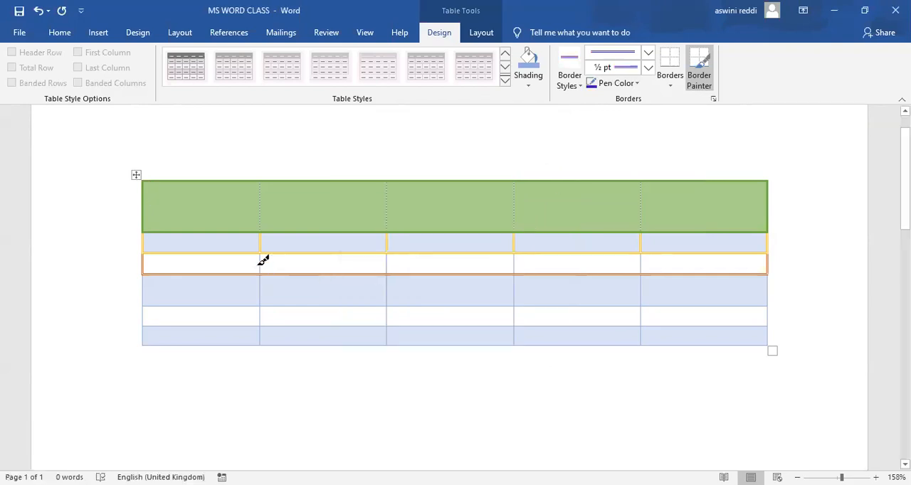
click(386, 263)
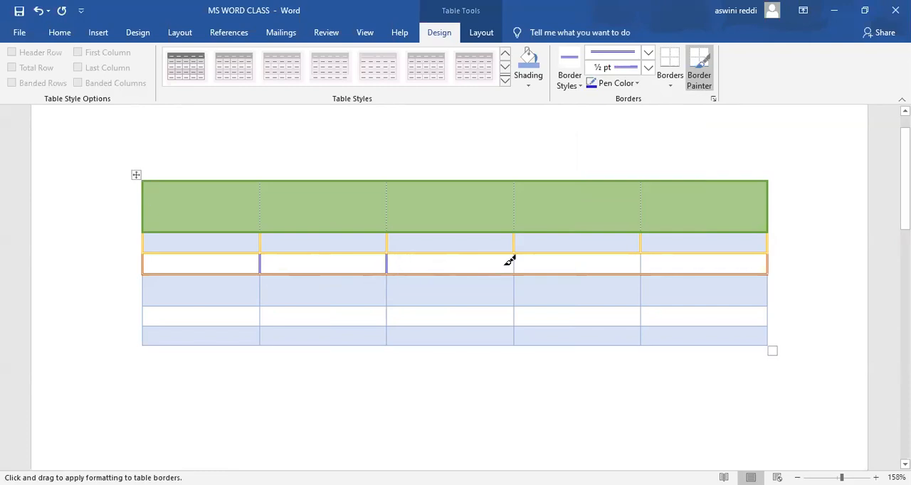
click(515, 262)
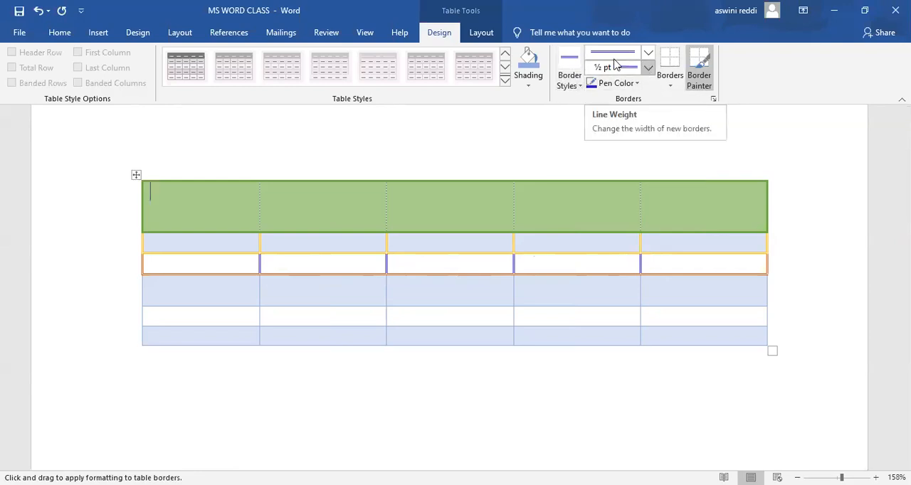
Review the available border styles and set the line weight for new borders to 1½ pt.
click(582, 94)
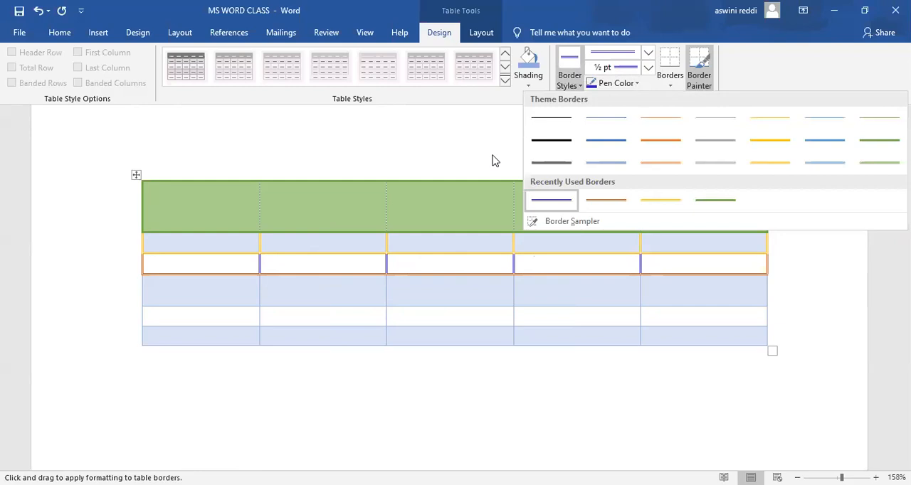
click(636, 88)
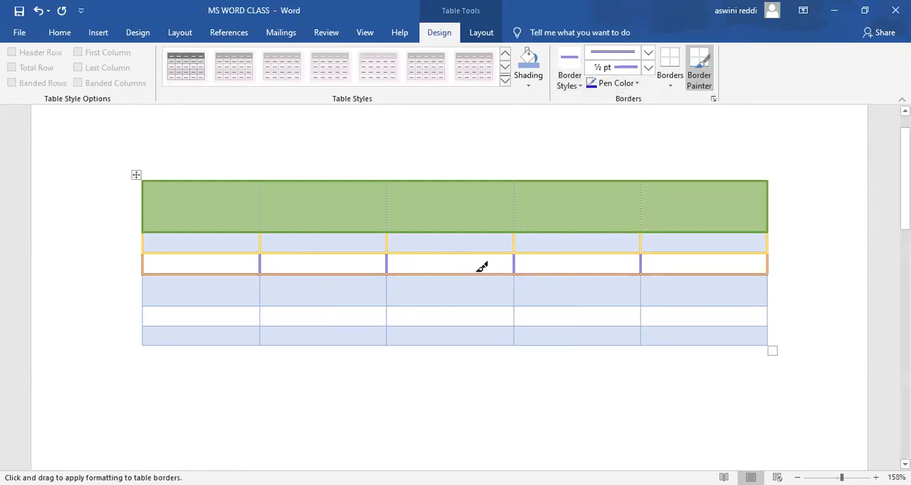
click(649, 69)
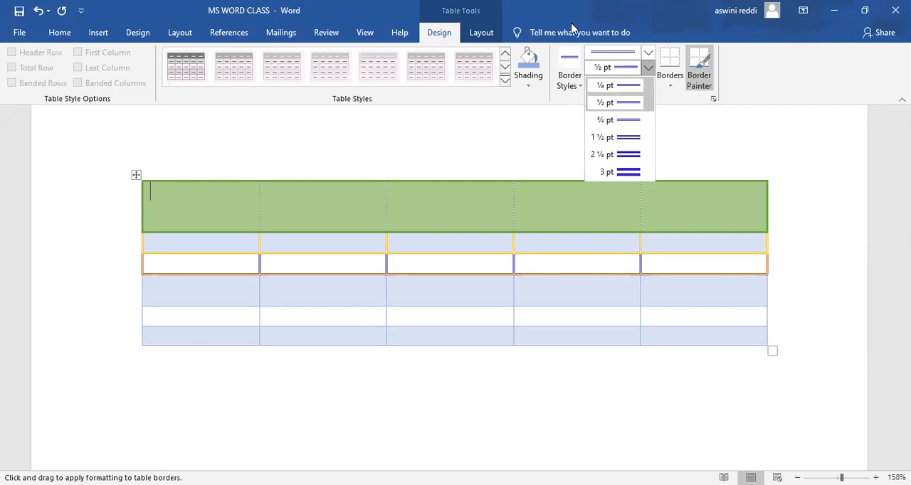
click(617, 136)
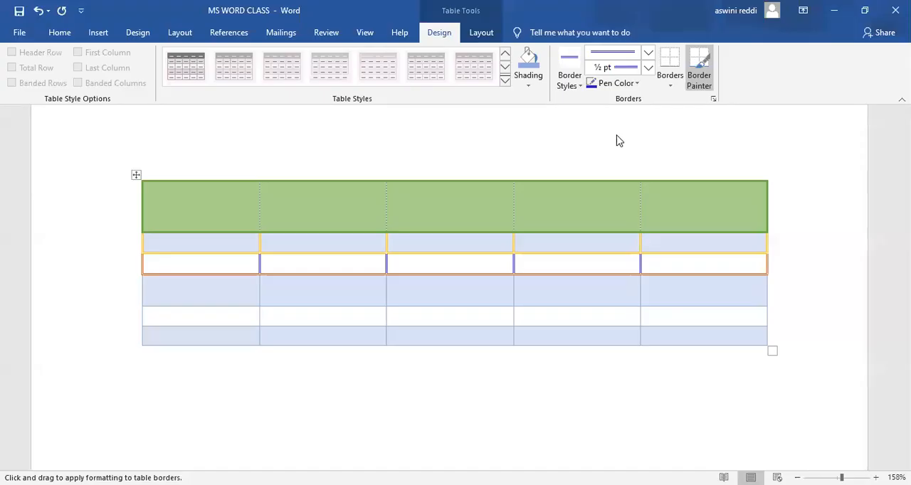
click(649, 68)
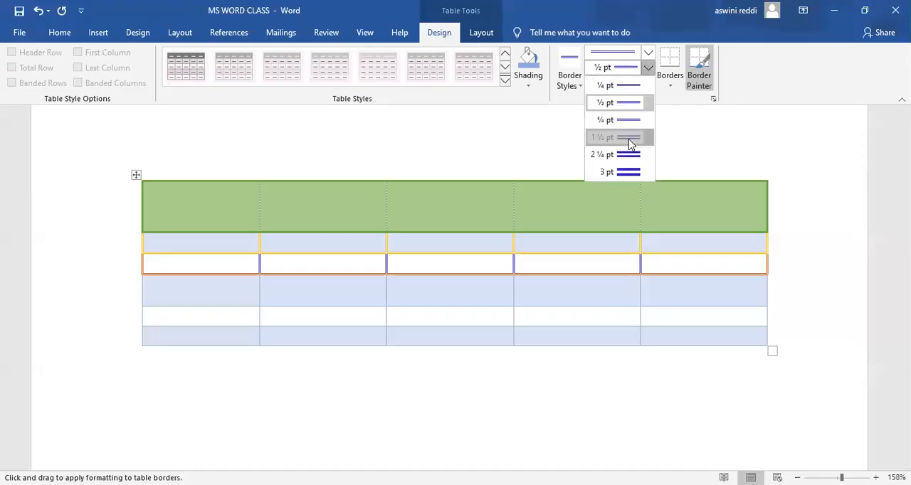
click(629, 145)
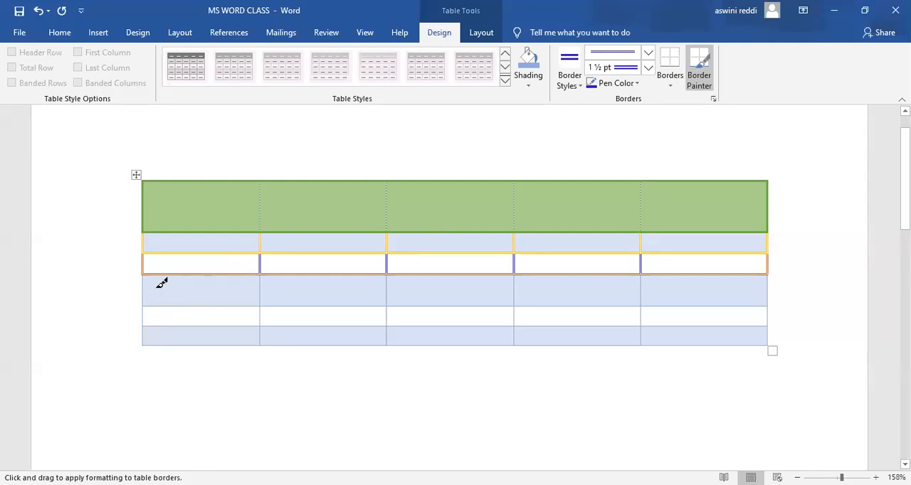
Set the pen color to the darkest gold theme shade and paint the double-line border along the table's entire bottom edge.
click(637, 84)
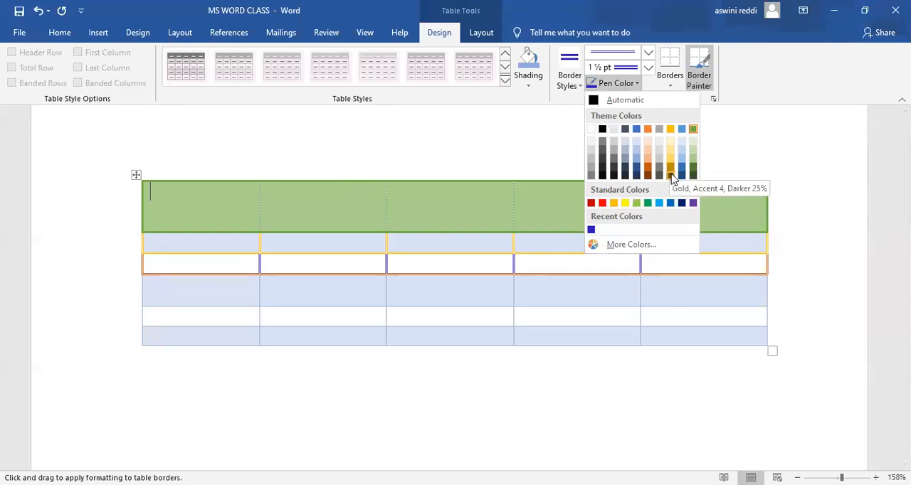
click(671, 175)
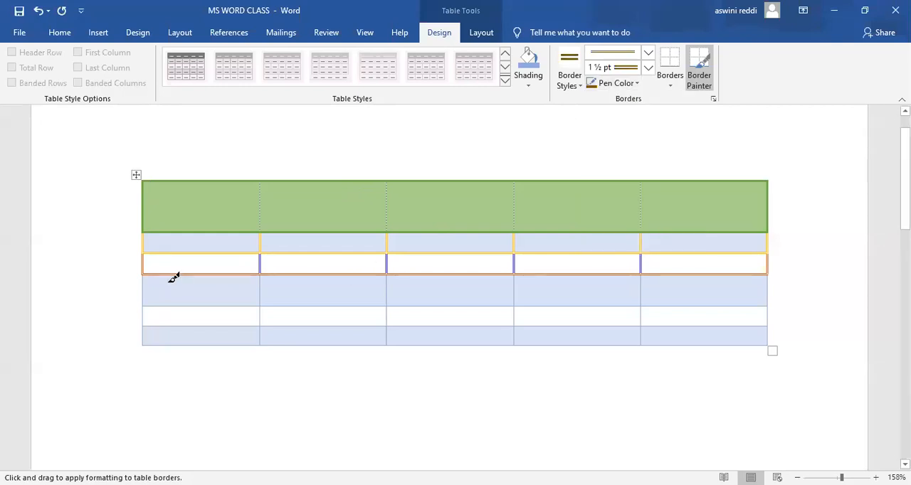
click(162, 344)
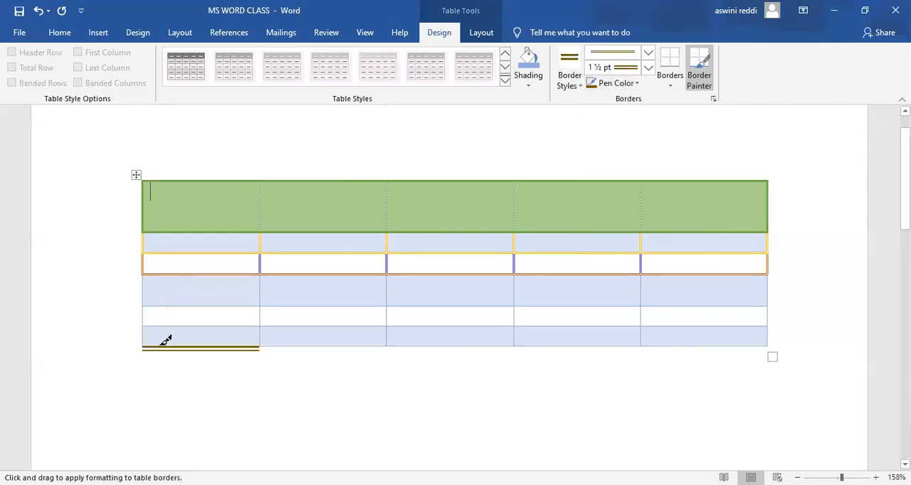
click(288, 343)
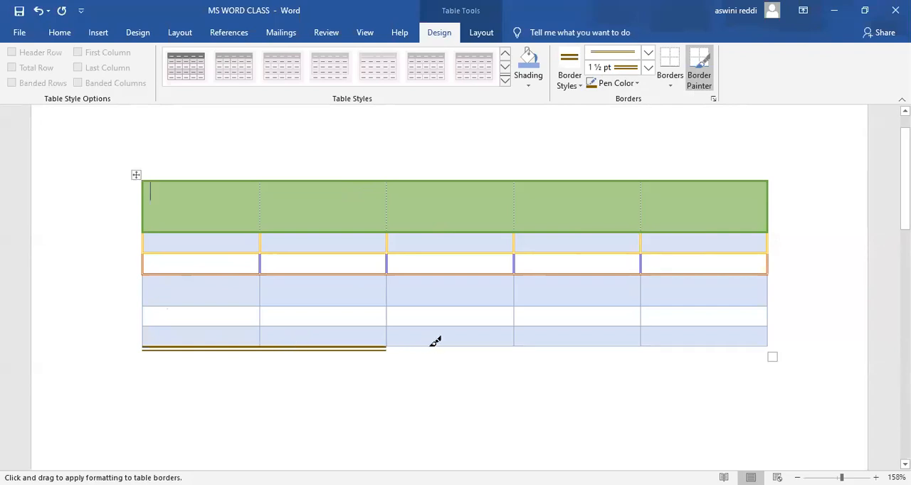
click(435, 343)
click(532, 344)
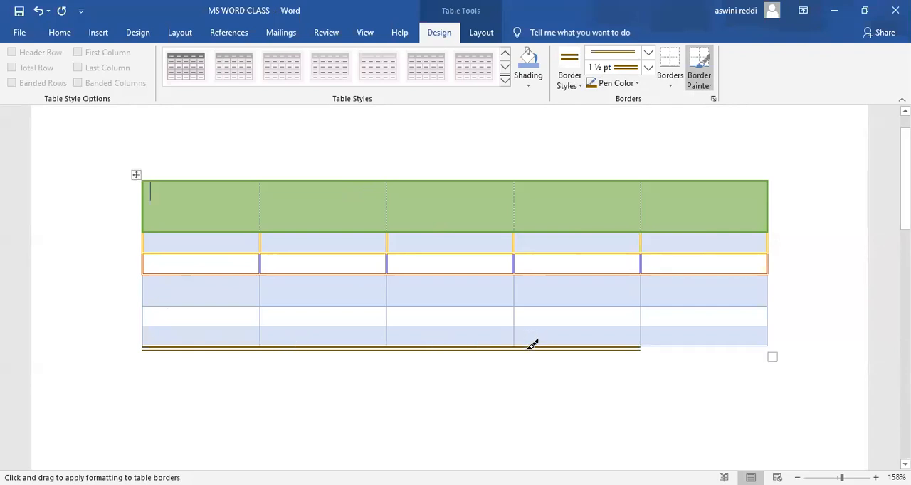
click(656, 345)
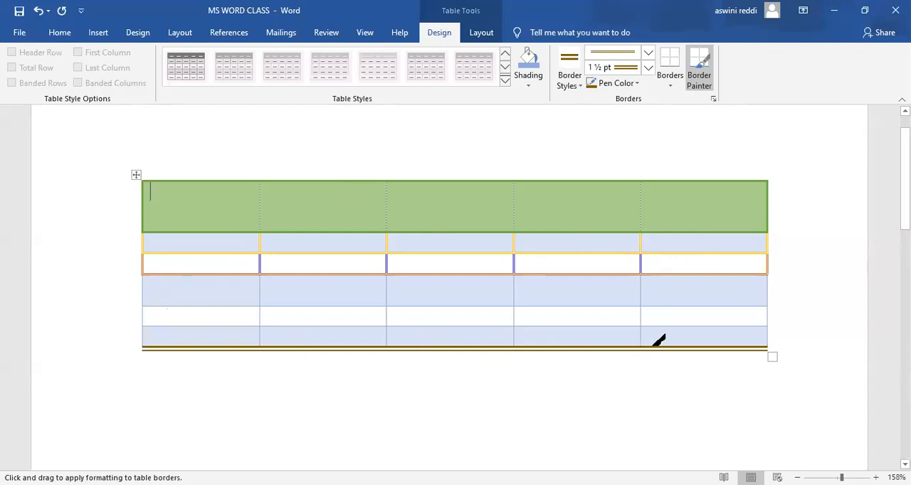
Paint the dark gold 1½ pt double-line border along both outer sides of the table's last three rows.
drag(772, 331, 771, 311)
click(772, 286)
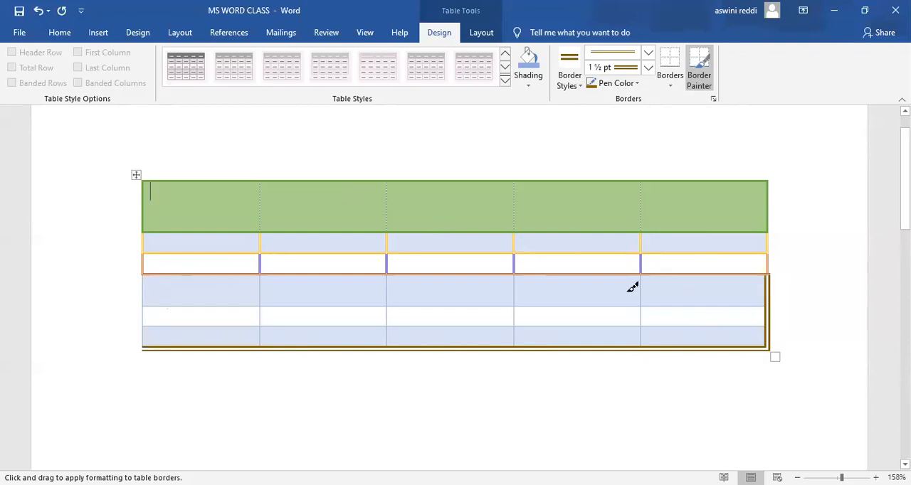
click(144, 287)
click(145, 316)
click(145, 336)
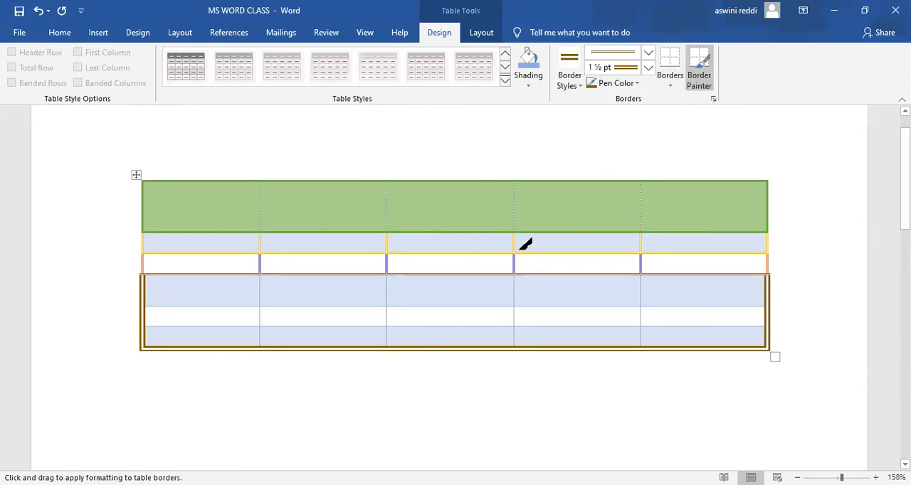
Select the whole table, apply All Borders in the dark gold double line, and place the cursor below the table.
click(670, 88)
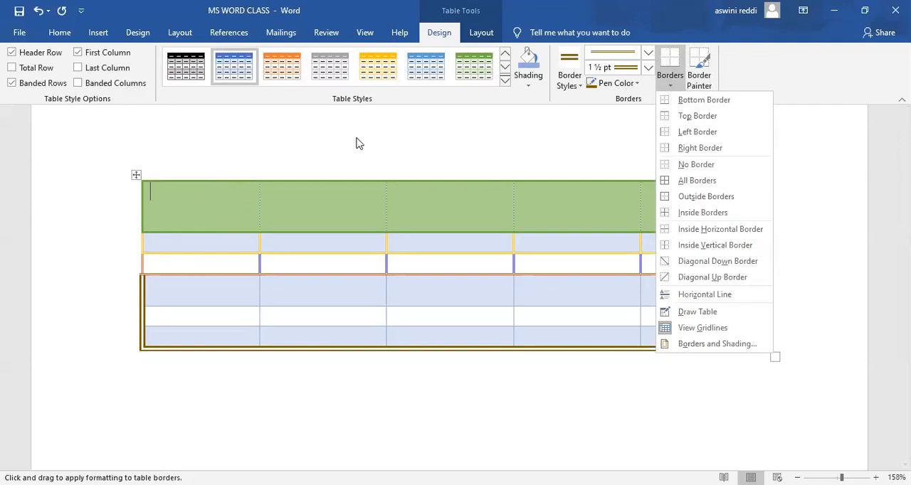
click(149, 182)
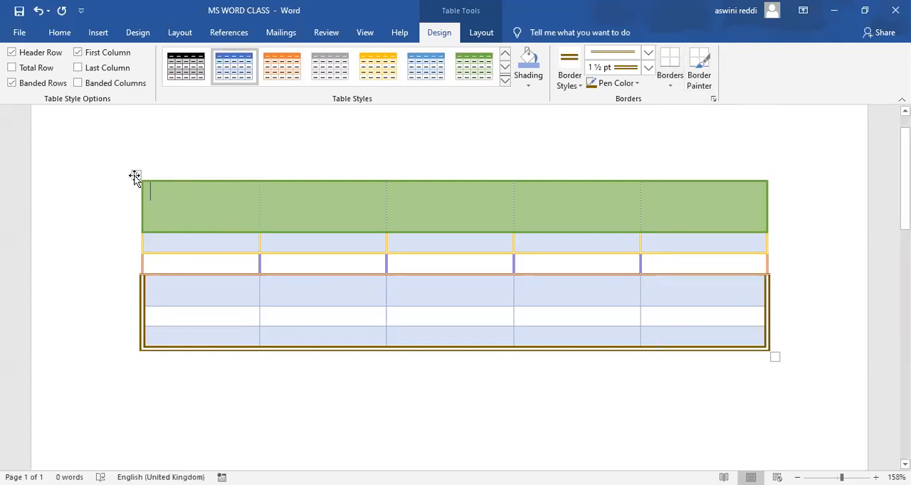
click(134, 176)
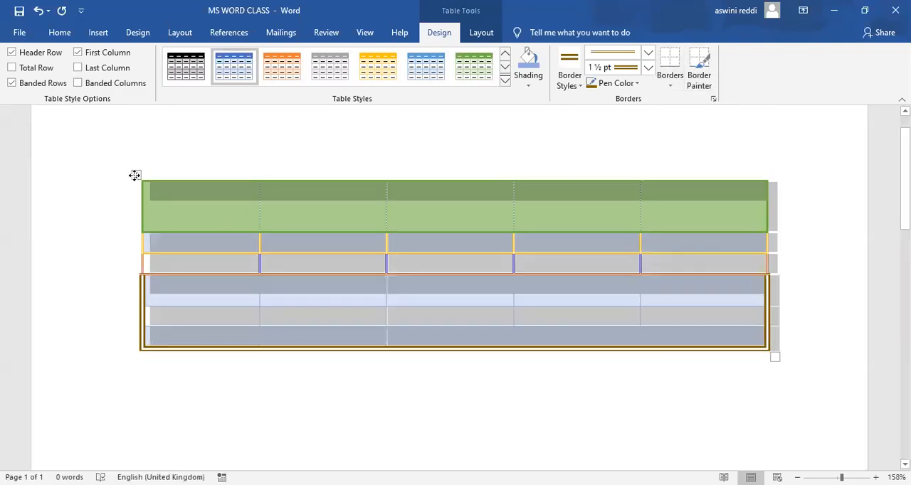
click(670, 87)
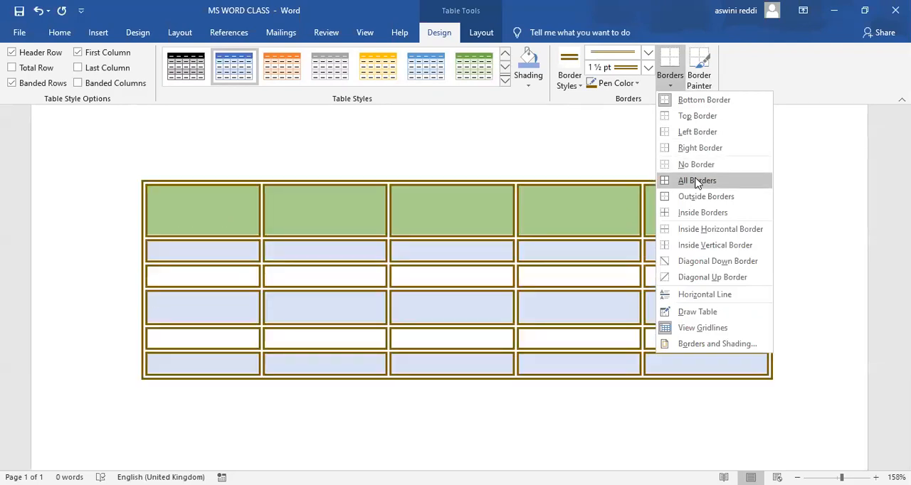
click(697, 182)
click(612, 420)
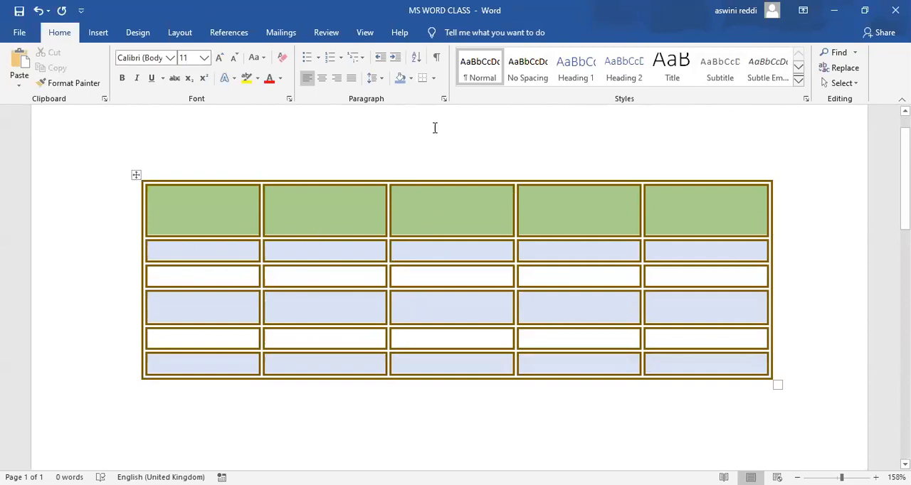
Remove all borders from the table, and use the Borders and Shading settings to apply All borders as a ½ pt triple line in dark blue.
click(670, 86)
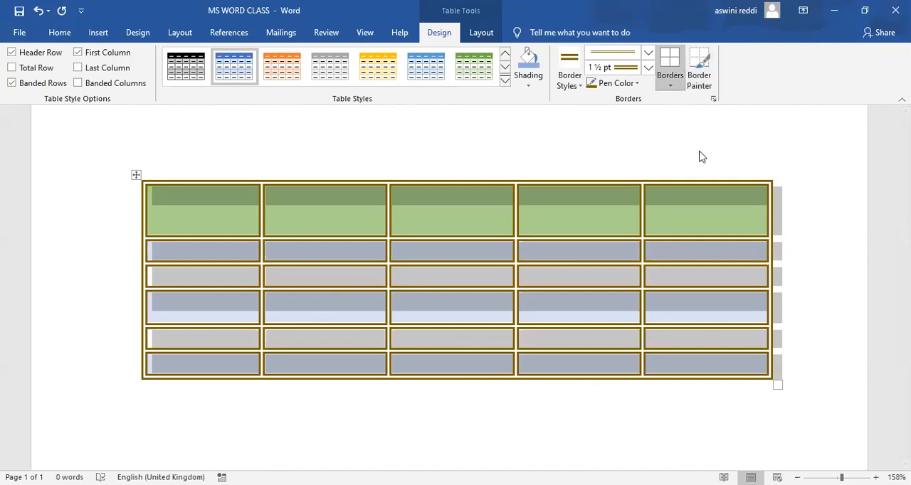
click(697, 163)
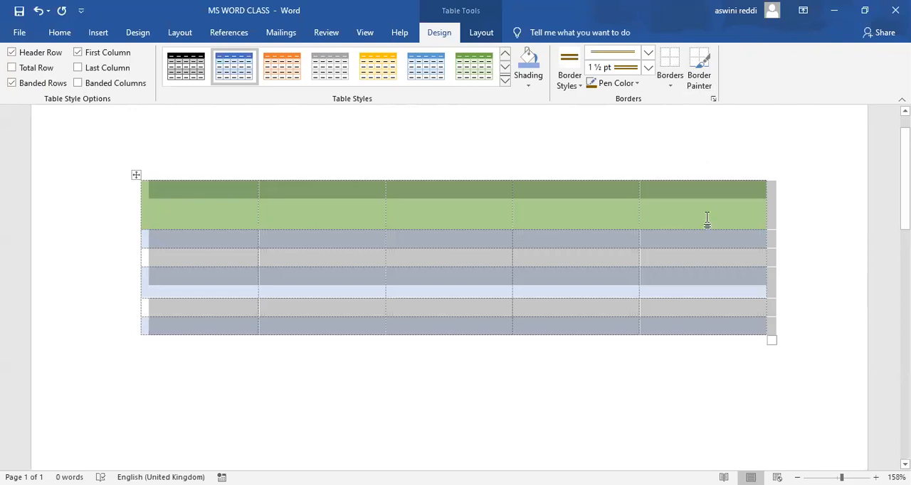
click(714, 101)
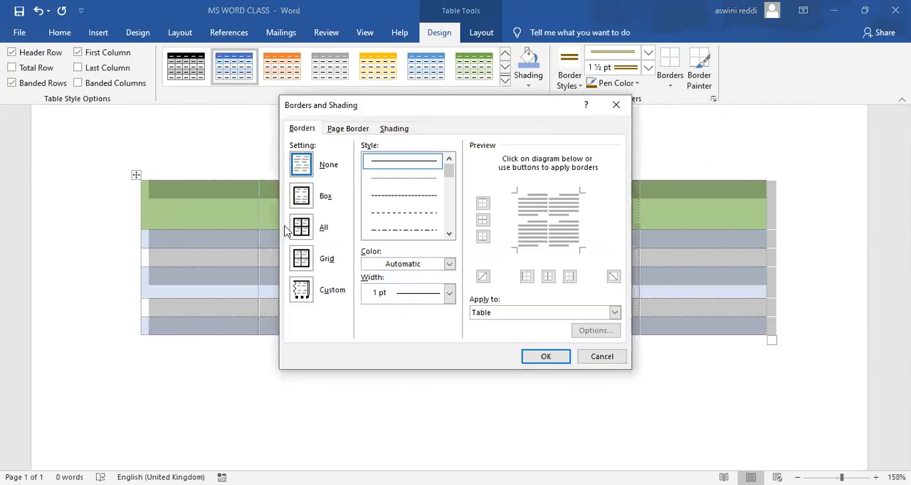
click(301, 227)
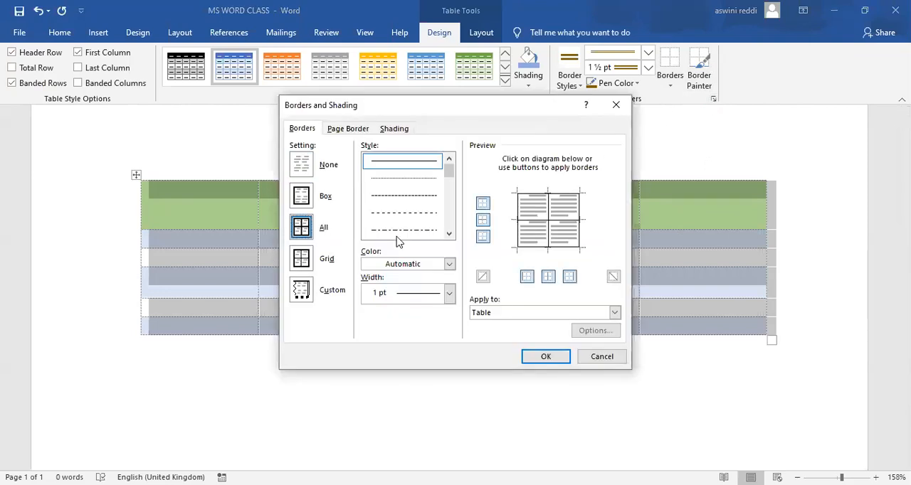
drag(448, 165, 449, 184)
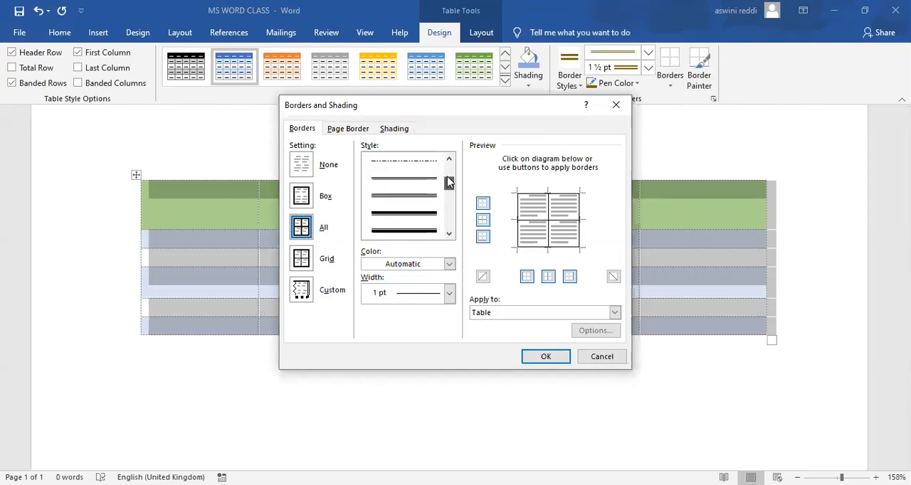
click(403, 199)
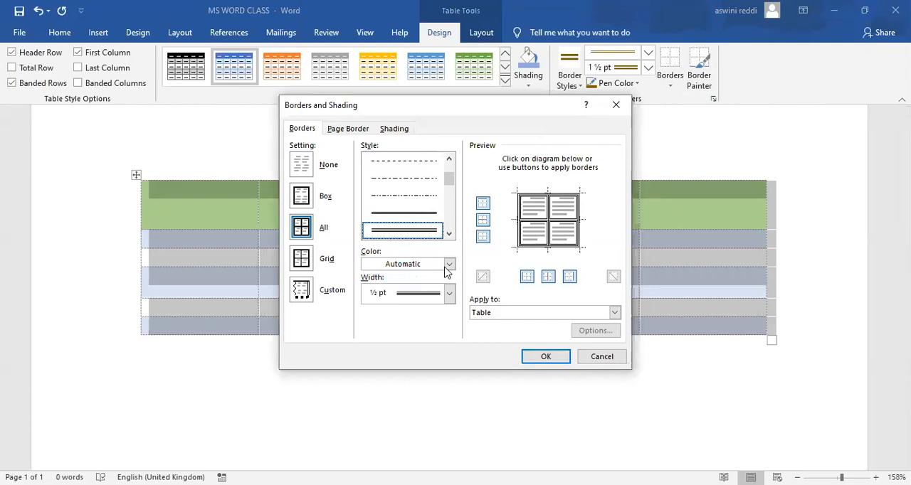
click(449, 265)
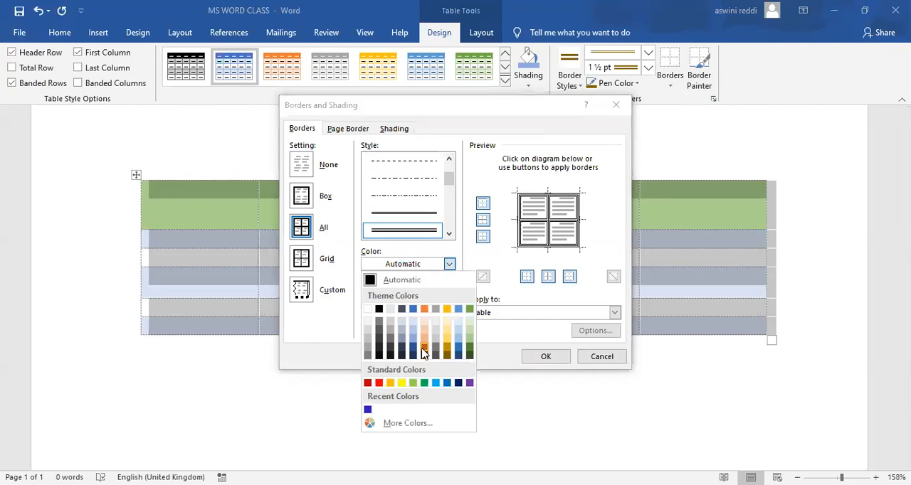
click(458, 350)
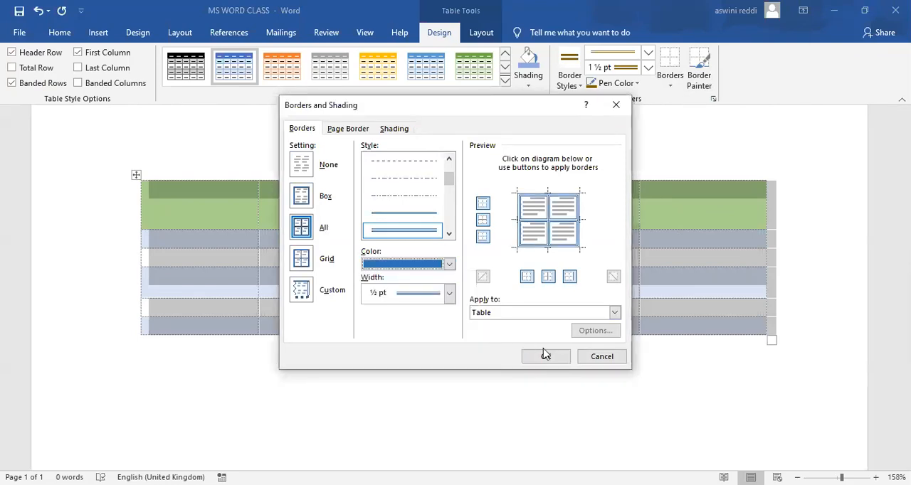
click(552, 359)
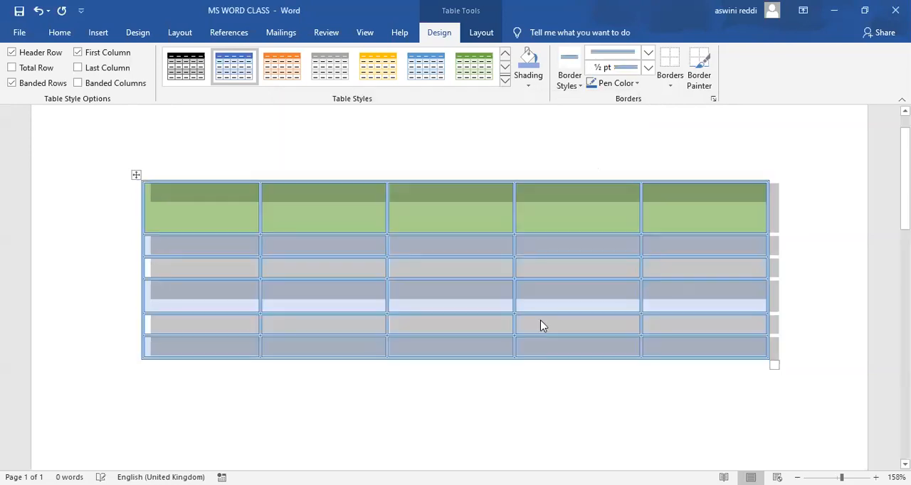
click(708, 381)
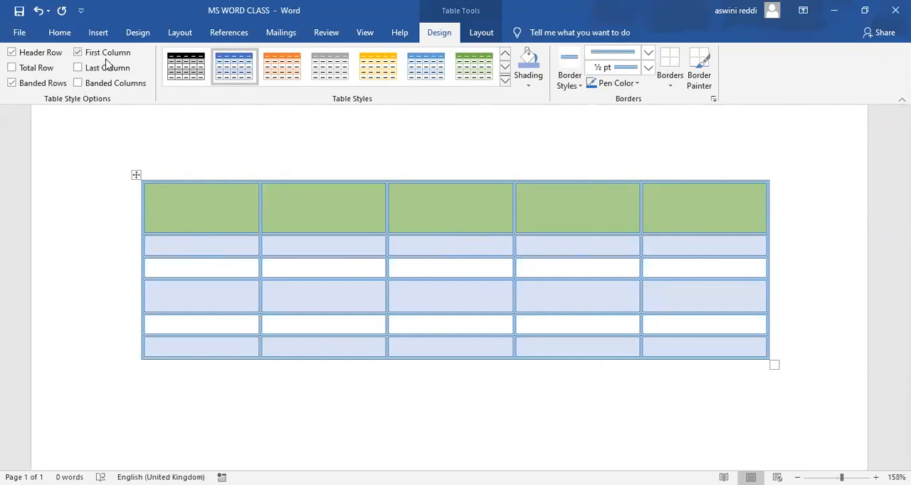
Toggle the Header Row style option off and back on several times to compare the table's row shading.
click(12, 54)
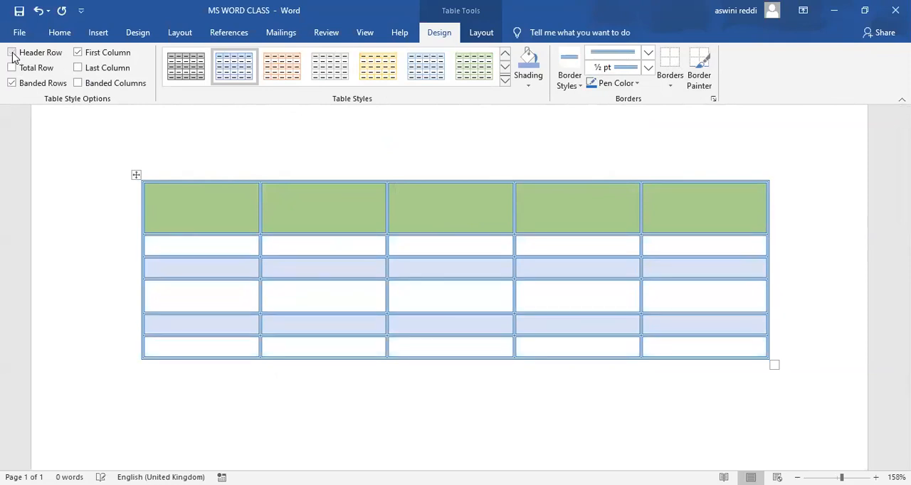
click(12, 54)
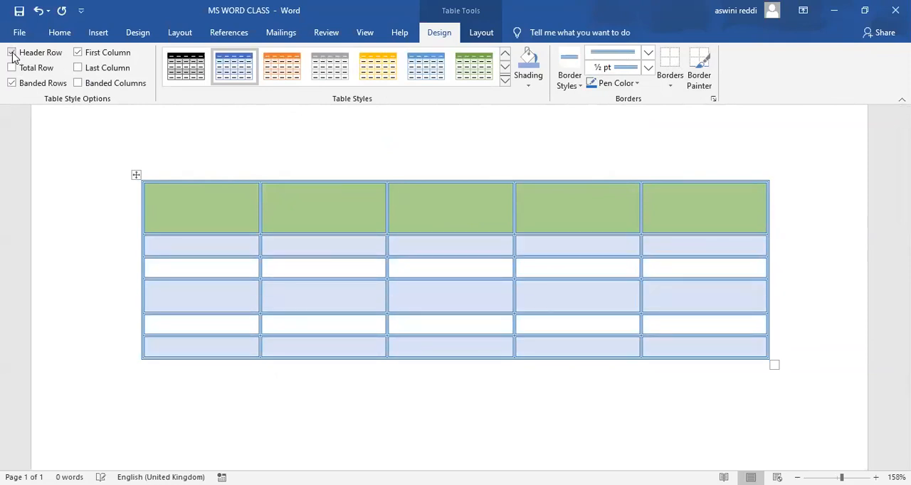
click(12, 54)
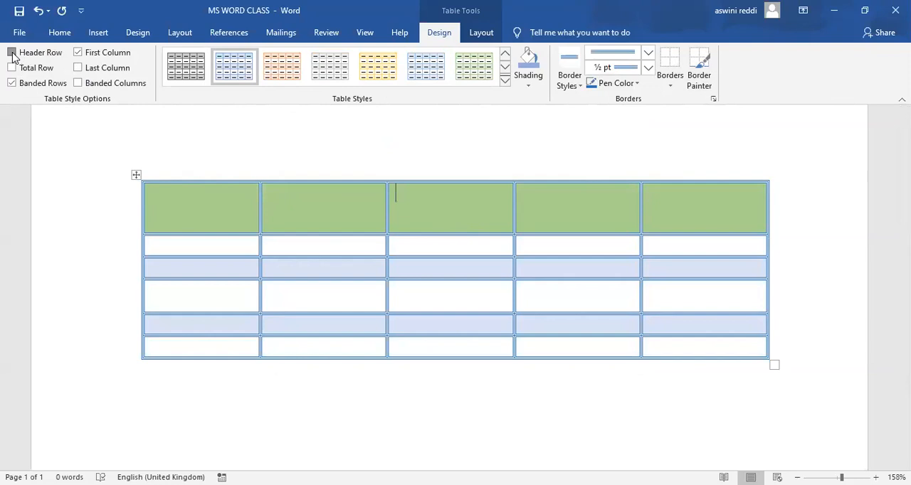
click(12, 54)
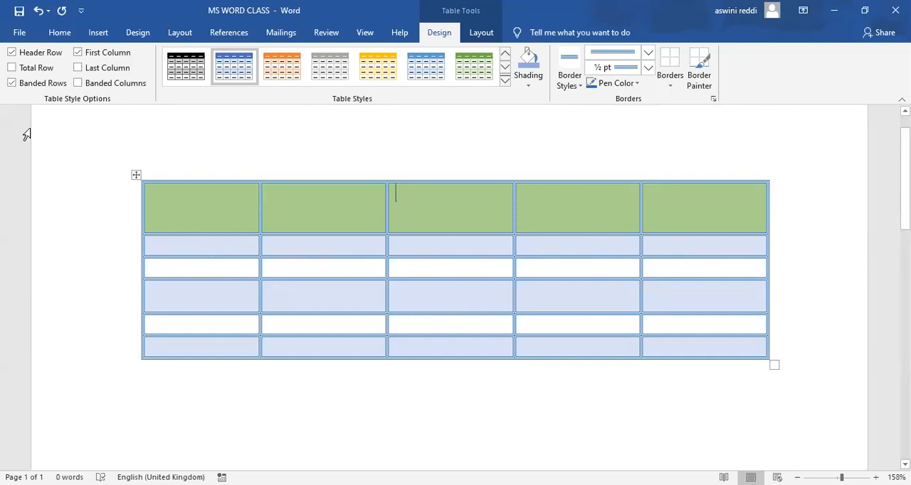
click(12, 56)
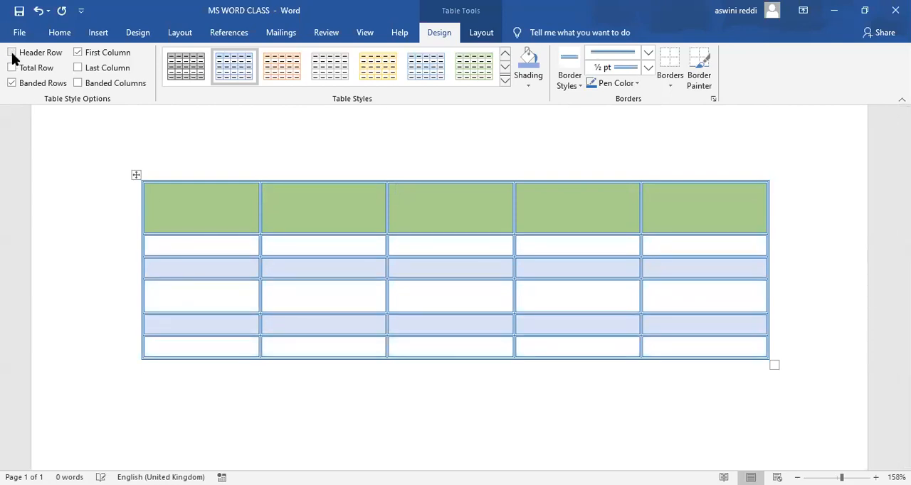
click(12, 55)
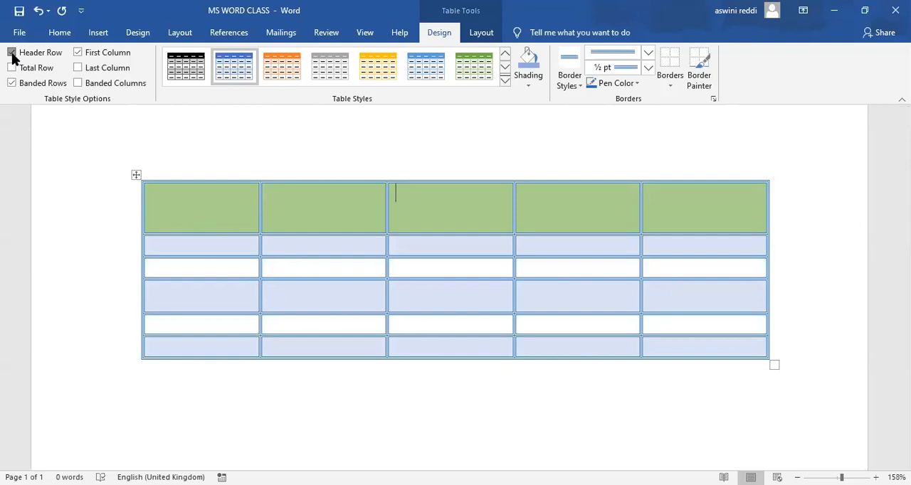
click(12, 56)
click(12, 56)
Switch the Total Row style option on and off, and toggle Banded Rows off and on twice.
click(11, 70)
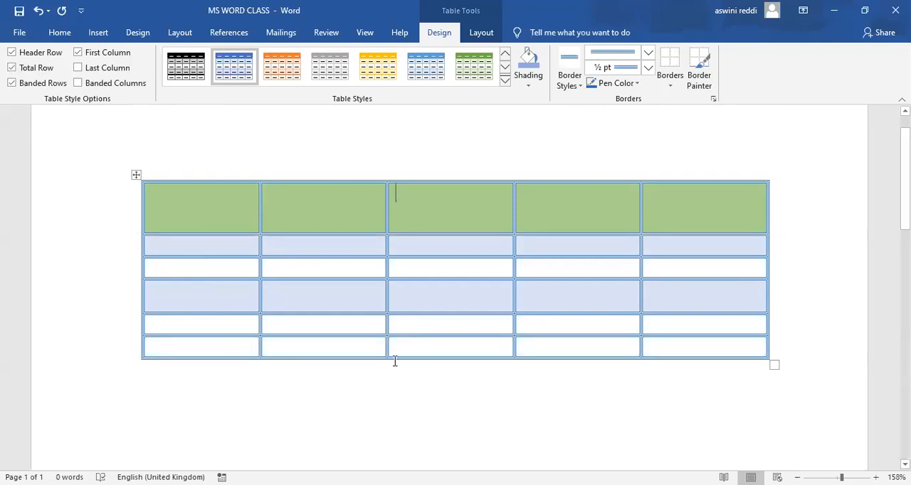
click(13, 68)
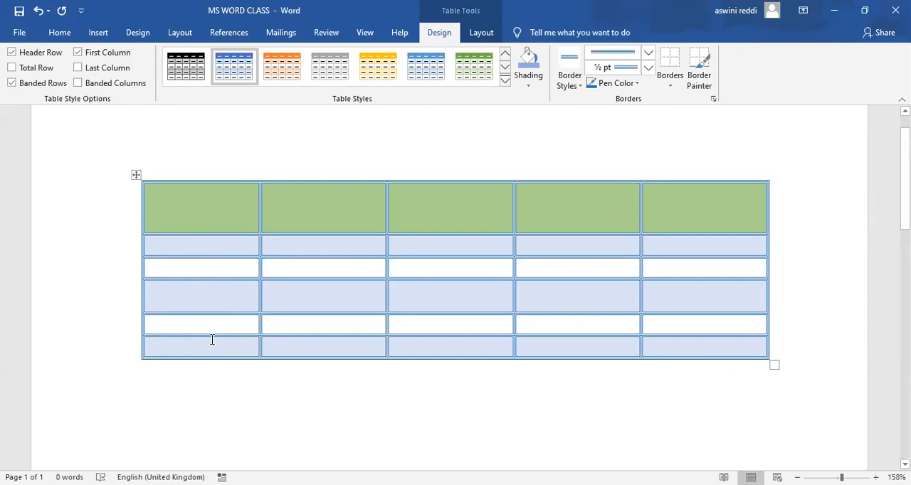
click(12, 84)
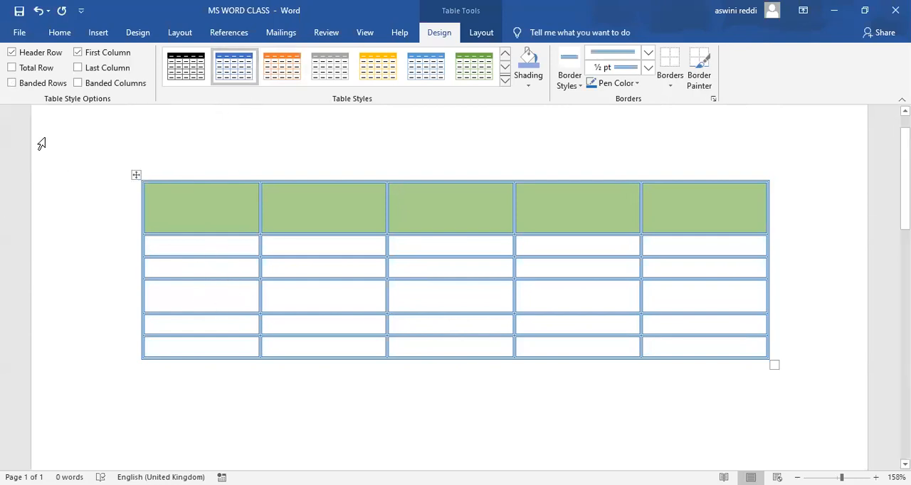
click(12, 83)
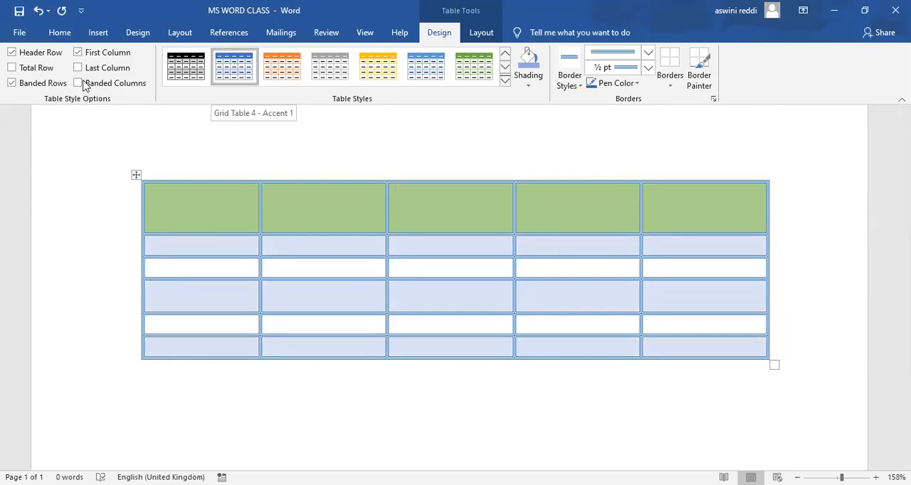
click(12, 84)
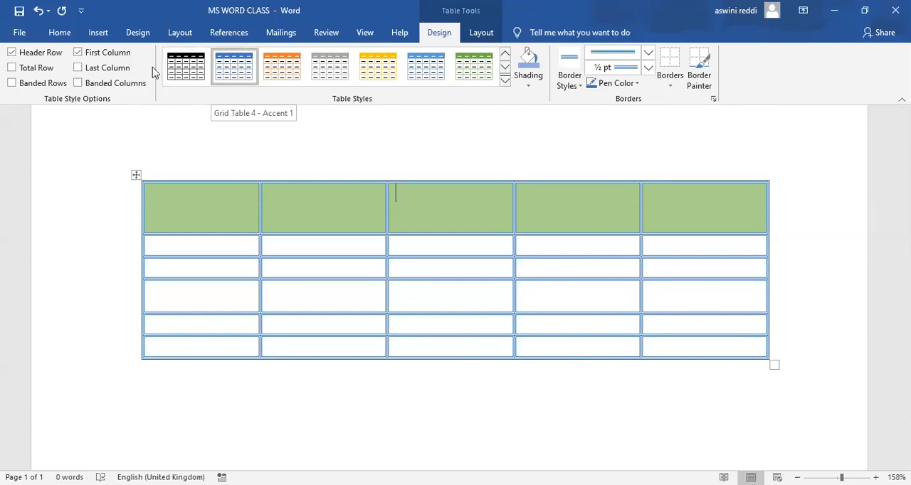
click(12, 84)
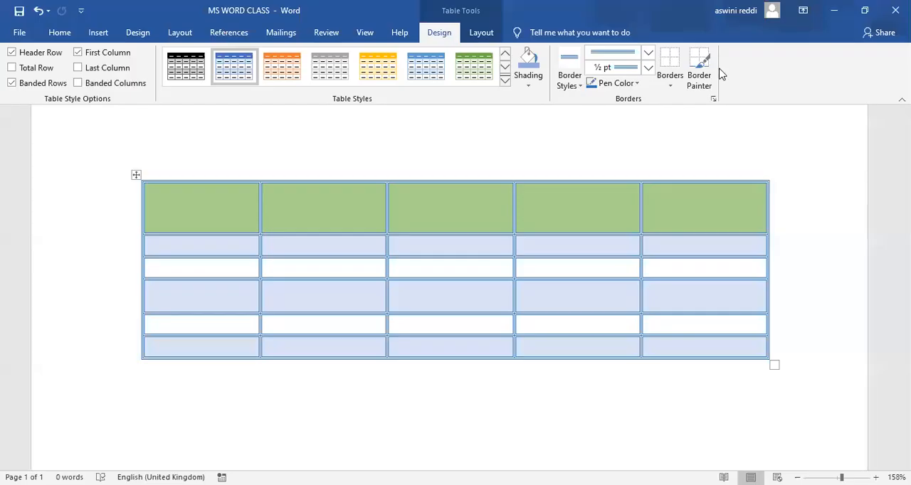
Try Banded Columns with Banded Rows off and with it on, leaving only Banded Rows enabled.
click(26, 83)
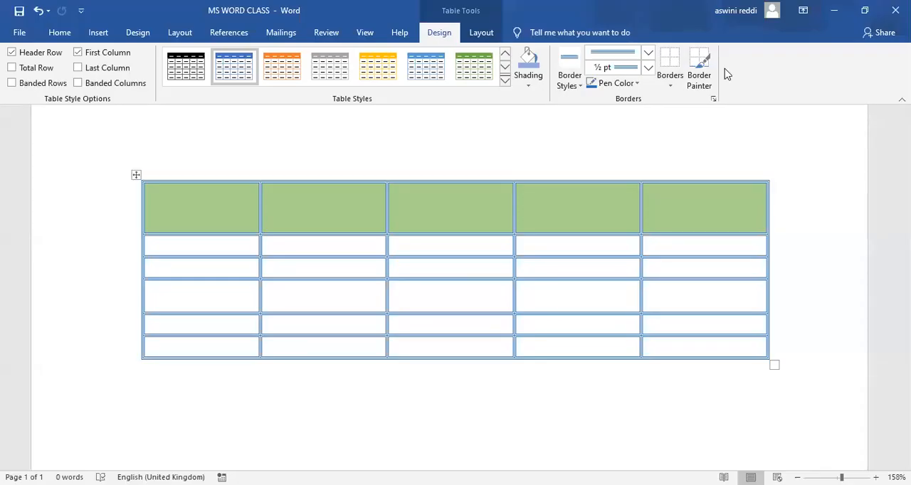
click(82, 84)
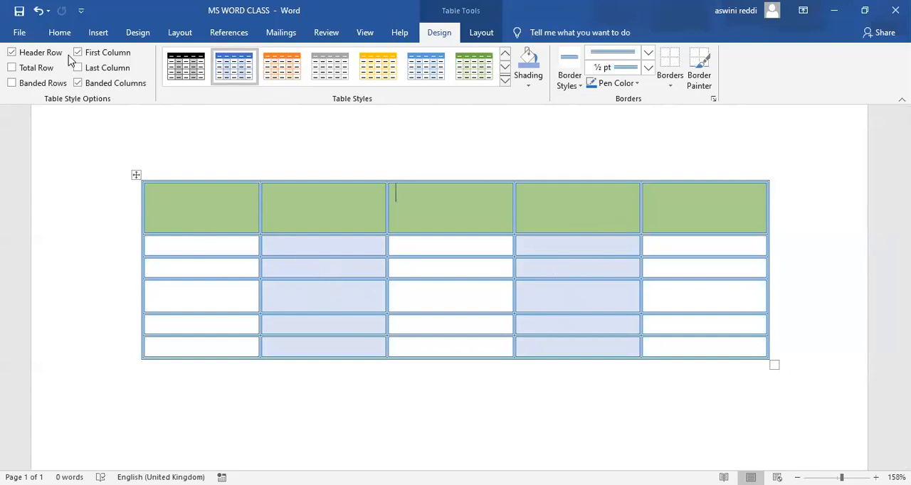
click(78, 83)
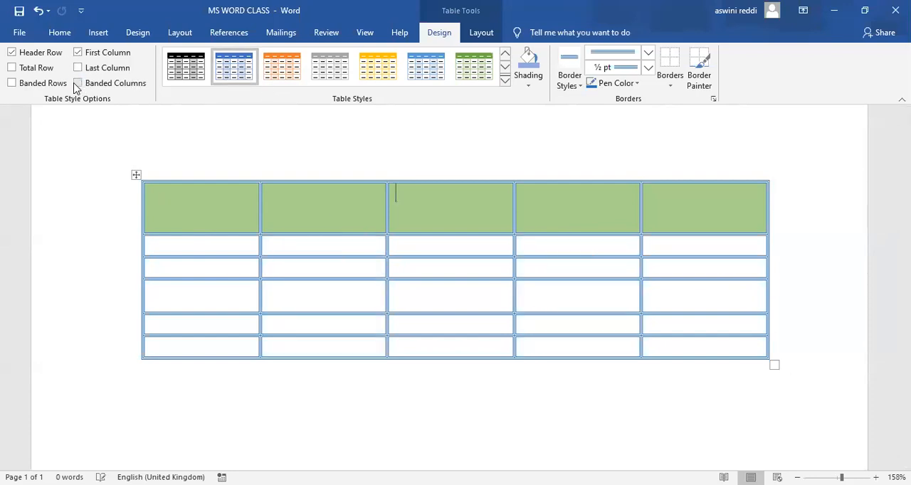
click(12, 84)
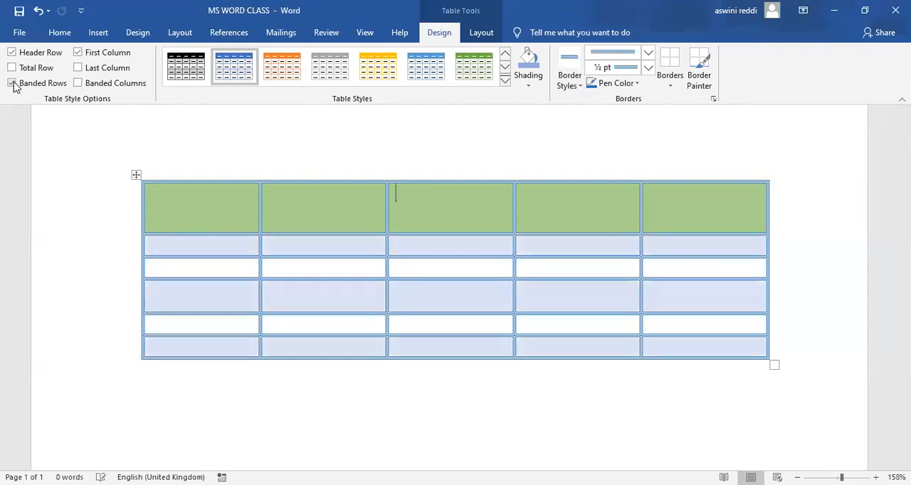
click(77, 83)
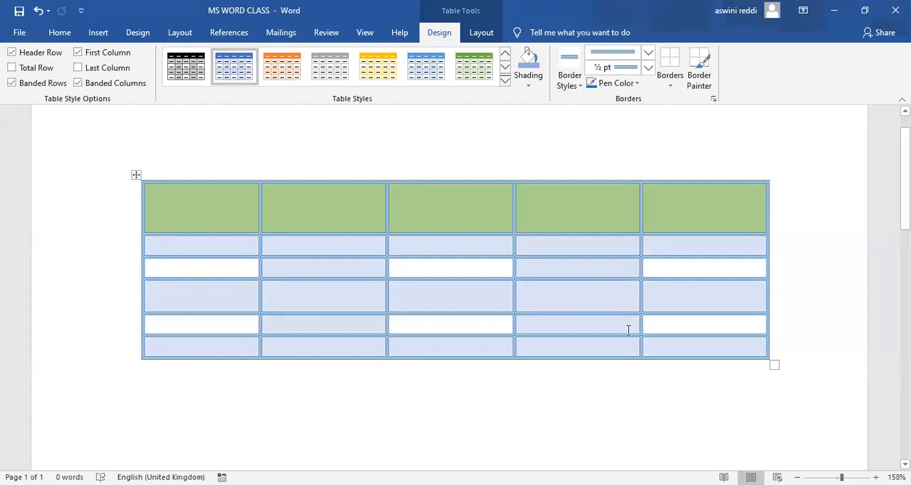
click(77, 83)
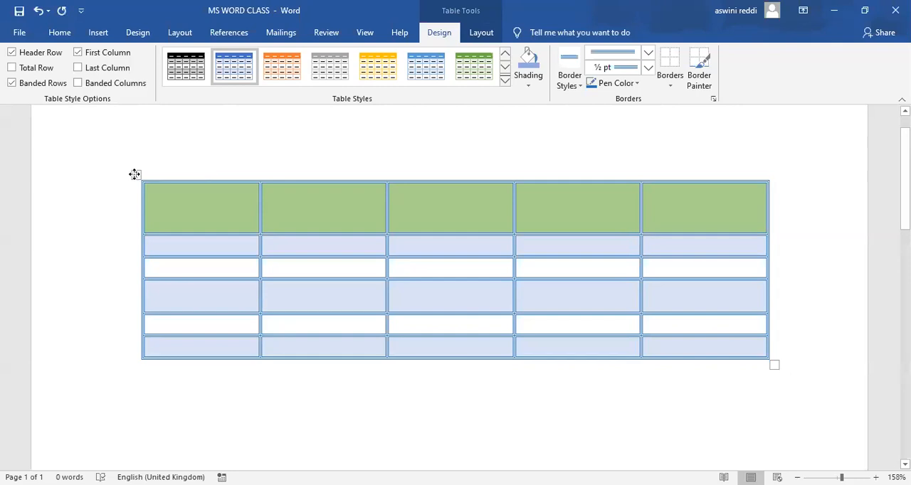
Select the whole table and delete it from the page.
click(134, 175)
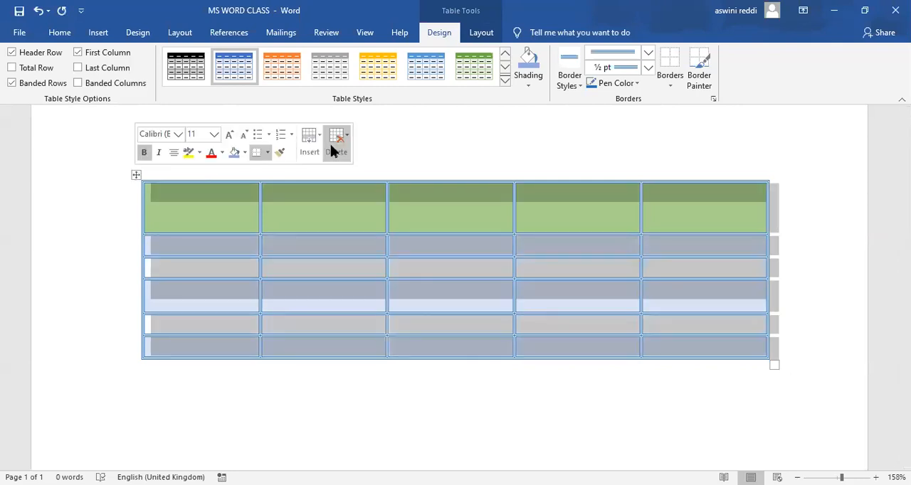
click(330, 143)
click(357, 222)
Insert a new 4x4 table on the empty page.
click(100, 33)
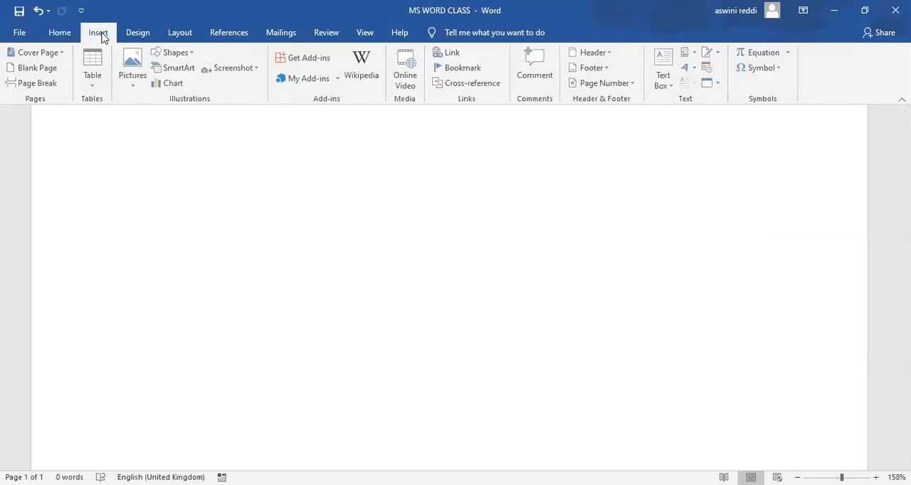
click(94, 84)
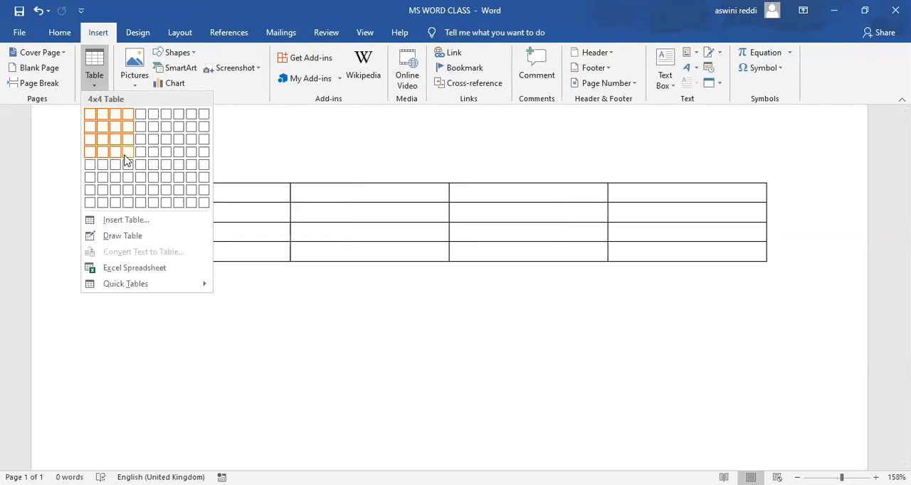
click(126, 158)
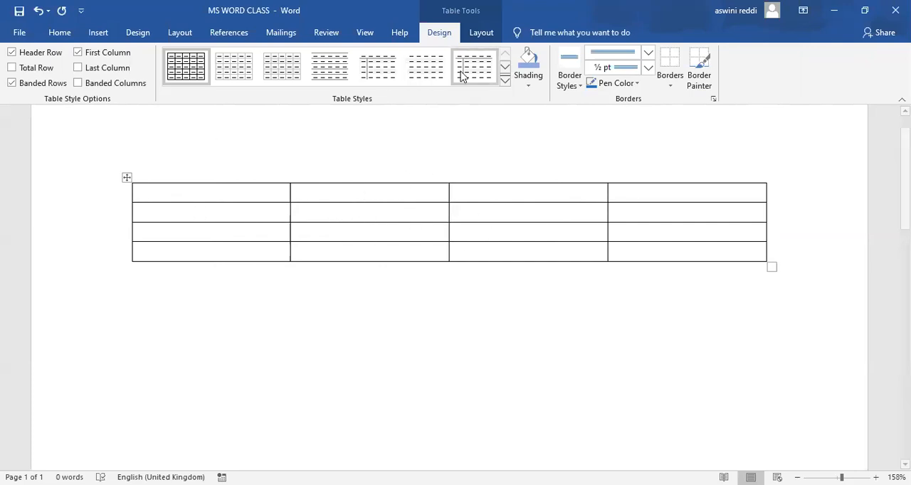
Select the new table's first cell with the Select Cell command, and place the cursor in the second cell of the second row.
click(480, 36)
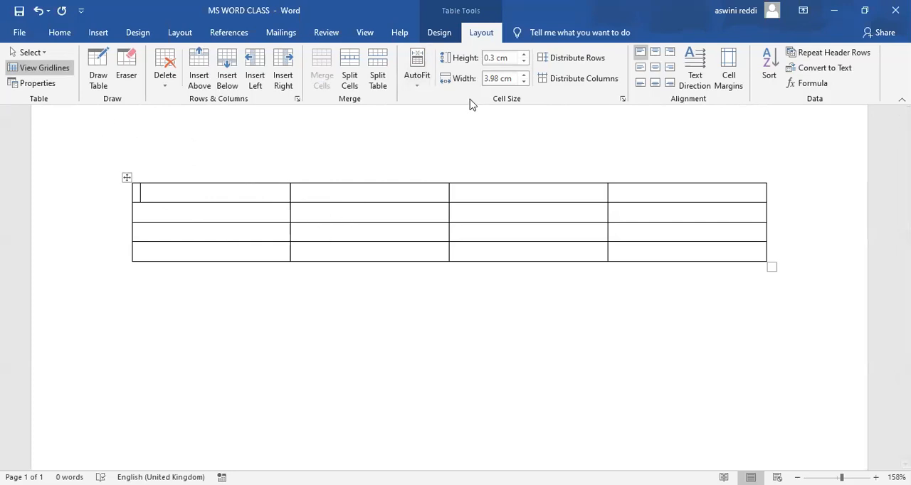
click(31, 53)
click(50, 70)
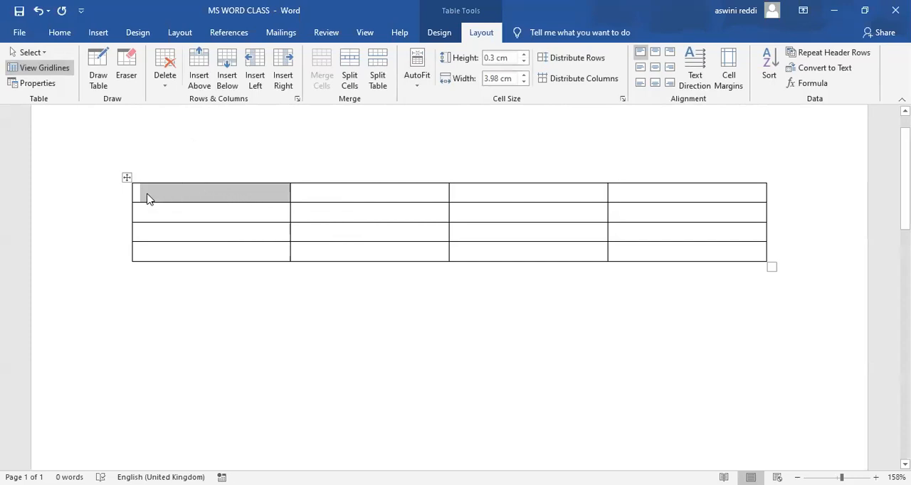
click(330, 216)
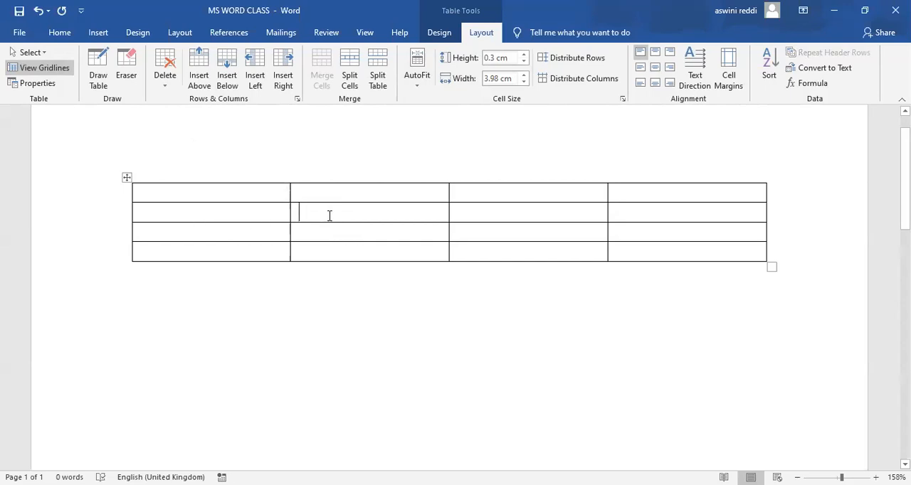
Select the second row's second cell with Select Cell, and the table's first column with Select Column, clearing the selection at the end.
click(45, 55)
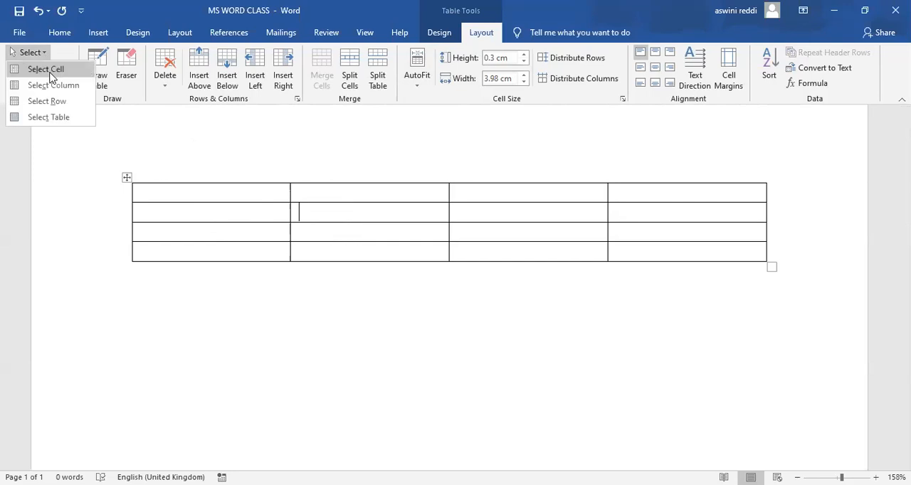
click(49, 71)
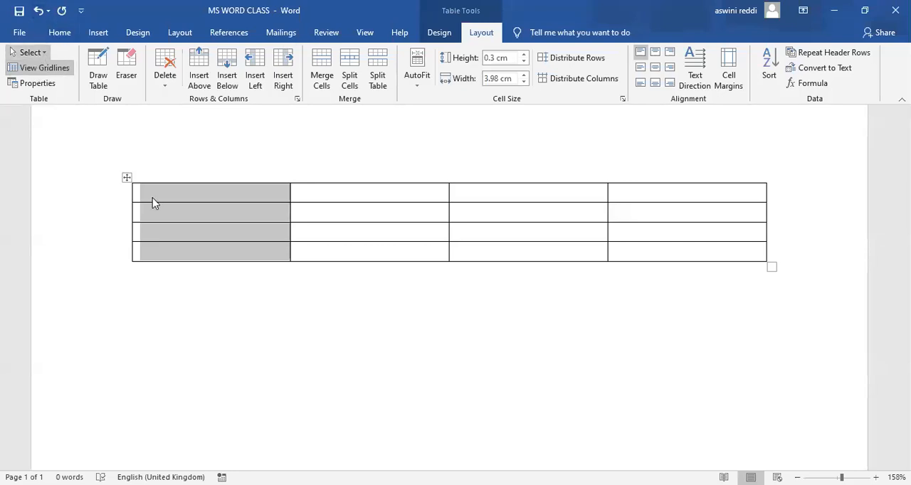
click(151, 194)
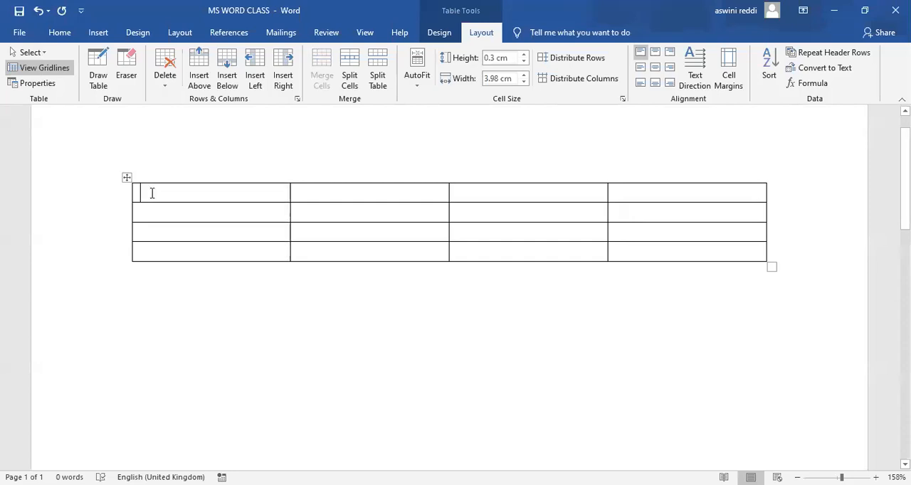
click(44, 54)
click(54, 85)
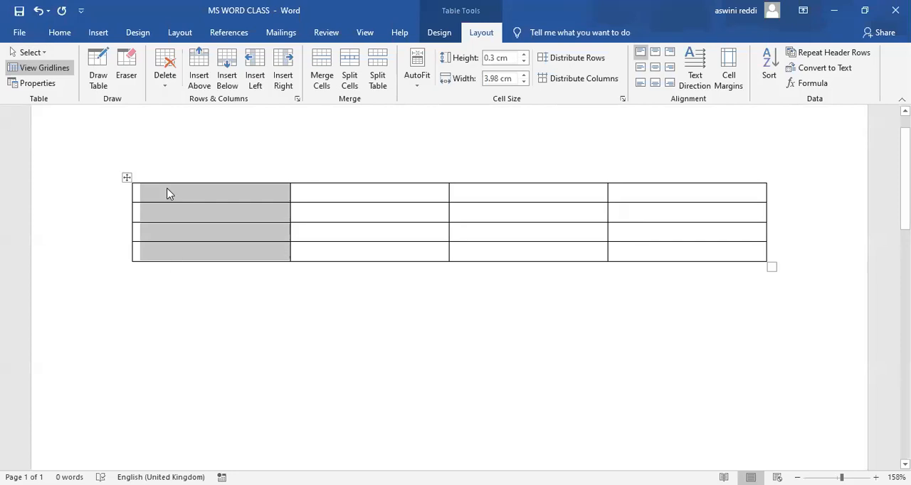
click(150, 305)
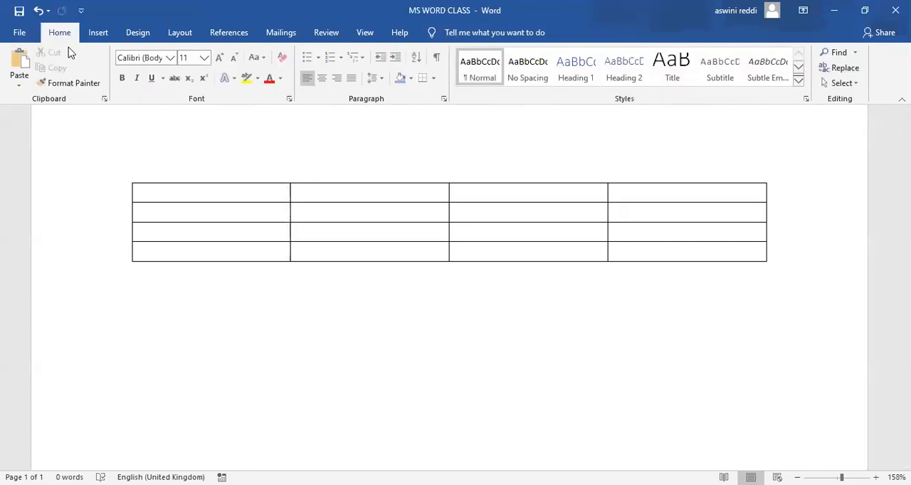
Select the table's first row with the Select Row command, and clear the selection.
click(231, 188)
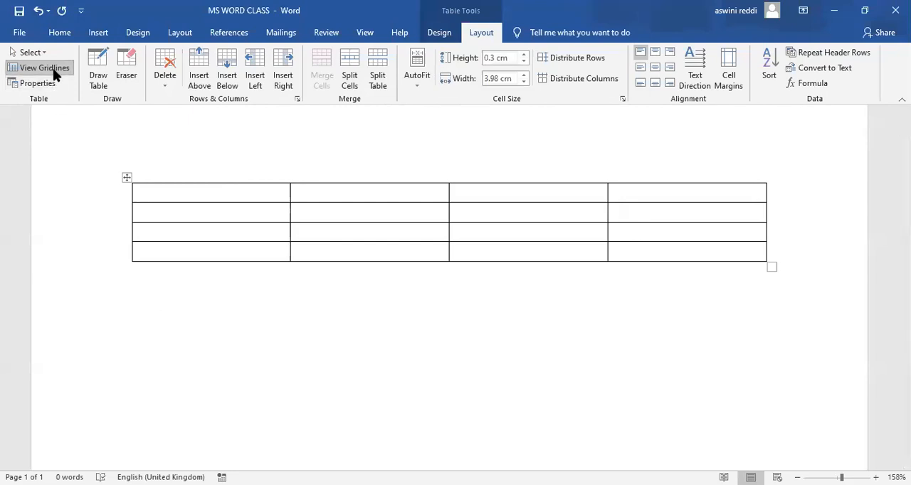
click(31, 51)
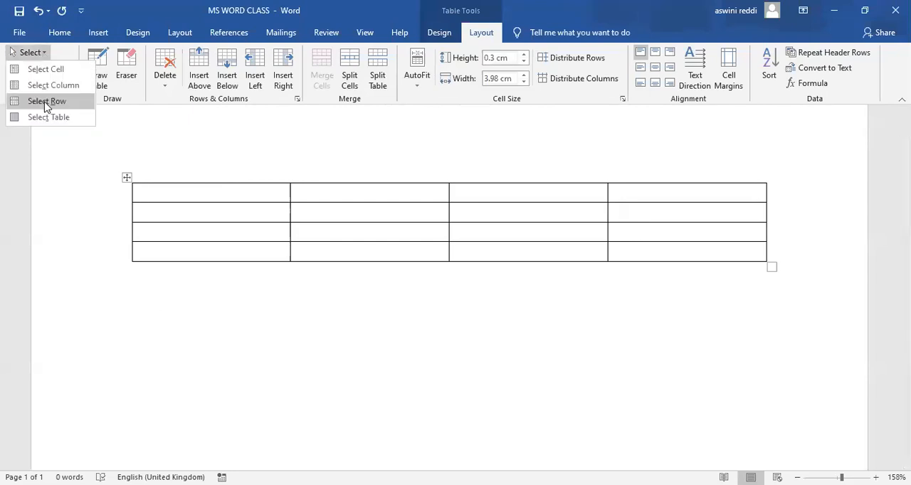
click(45, 102)
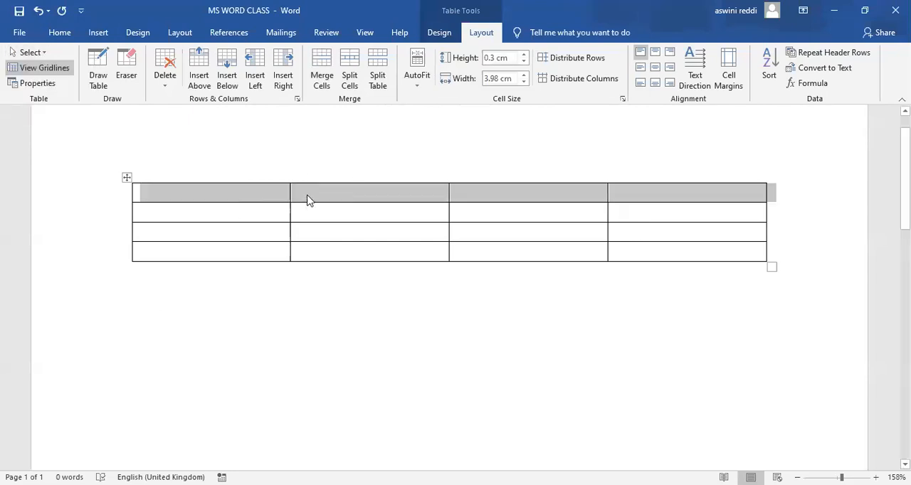
click(261, 313)
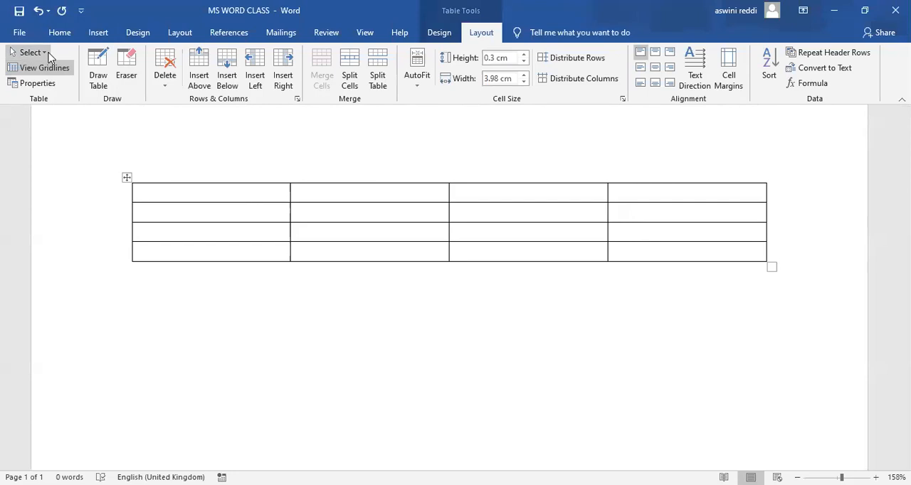
Select the entire table with the Select Table command, and place the cursor on the line below it.
click(47, 54)
click(58, 117)
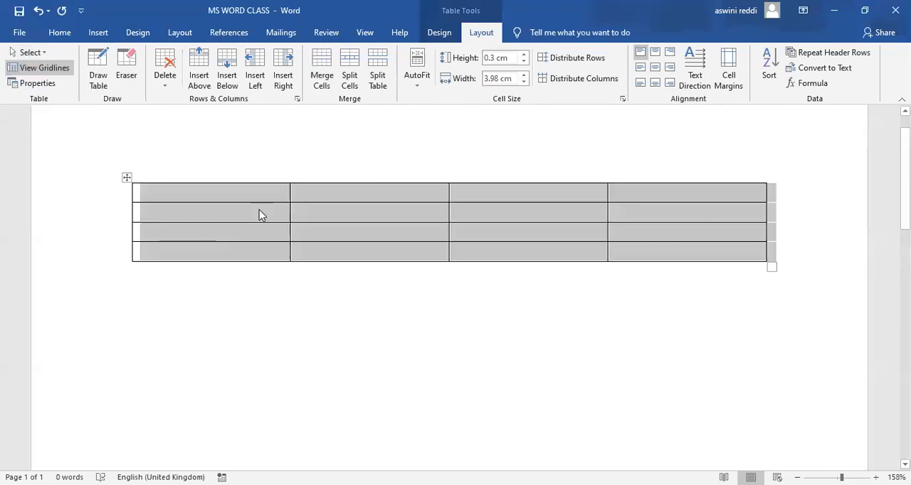
click(201, 273)
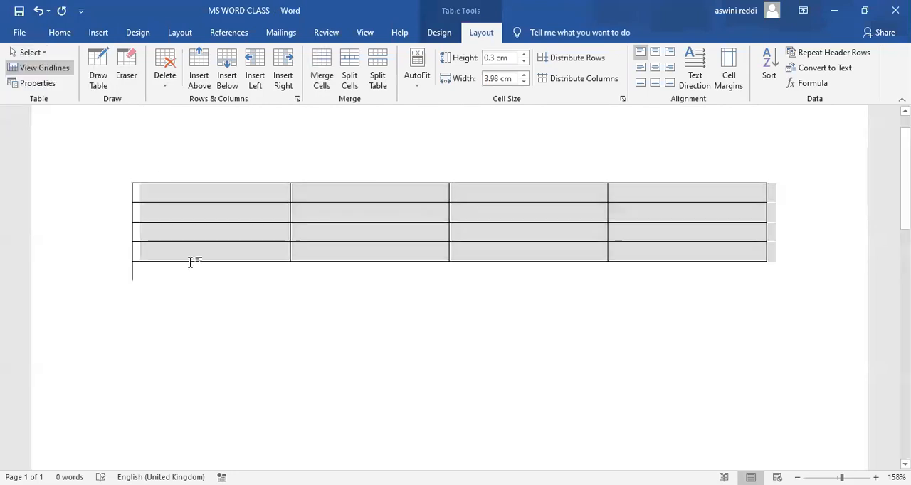